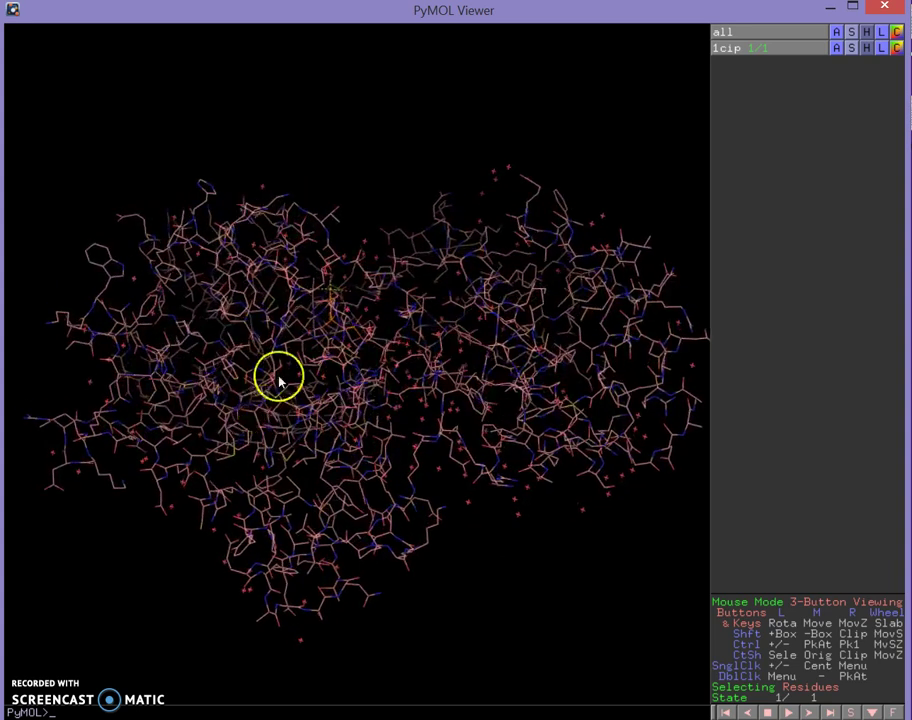
Step: Display the 1cip structure as cartoon only
click(850, 50)
mouse_move(856, 72)
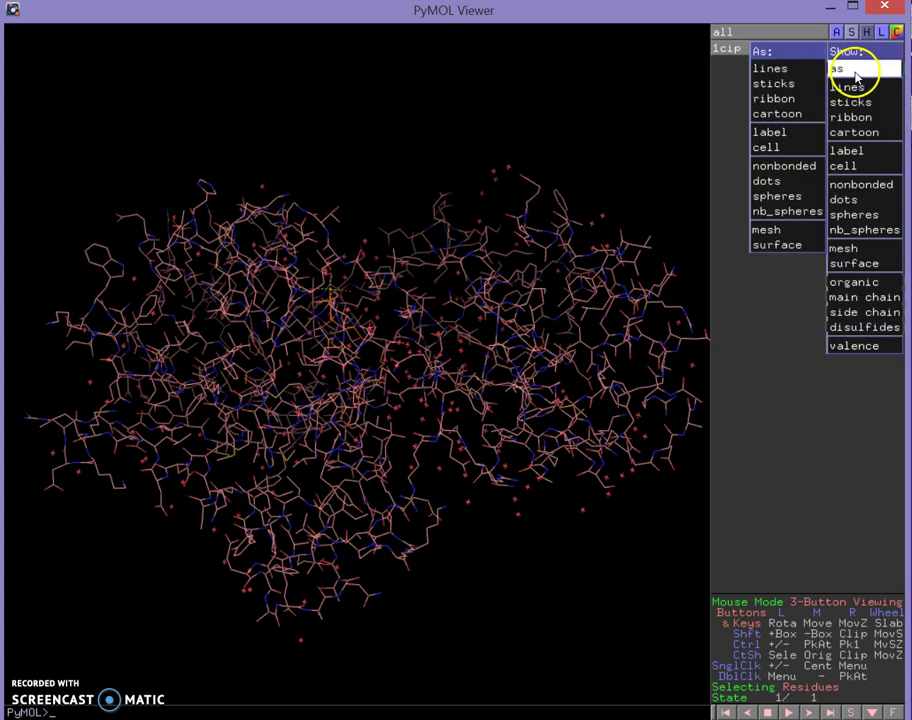
click(786, 116)
drag(458, 464, 460, 417)
drag(212, 385, 360, 420)
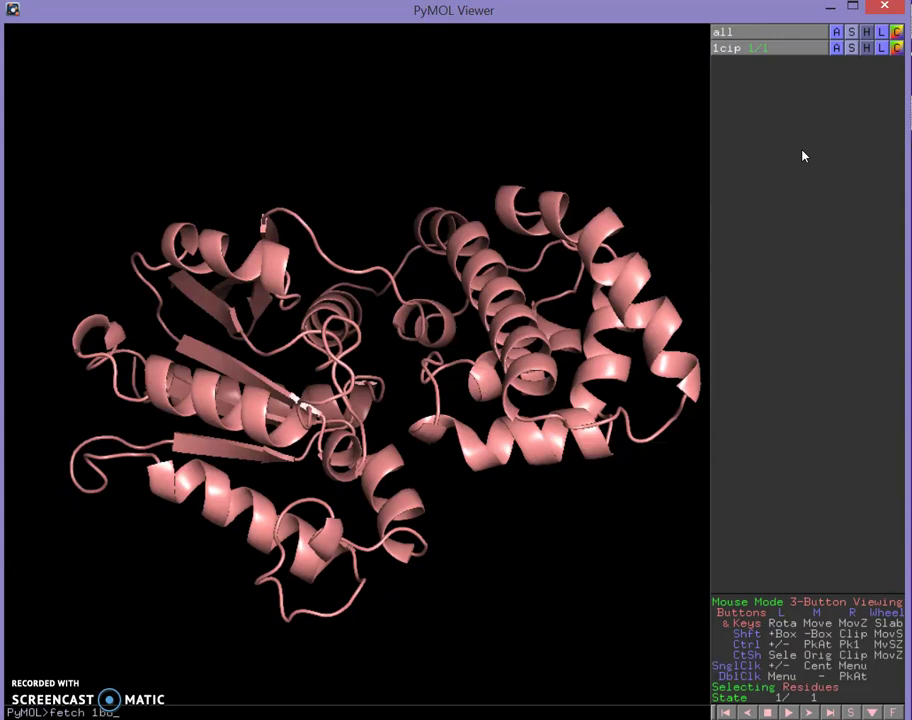
Step: Fetch the 1bof structure and display it as cartoon only
key(Return)
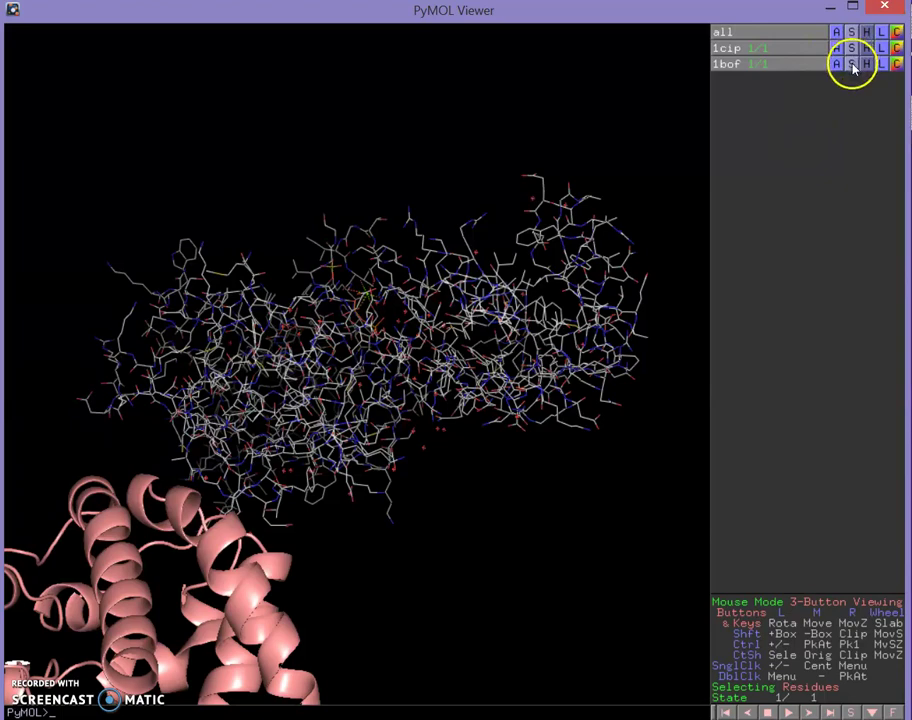
click(850, 64)
mouse_move(839, 85)
click(785, 131)
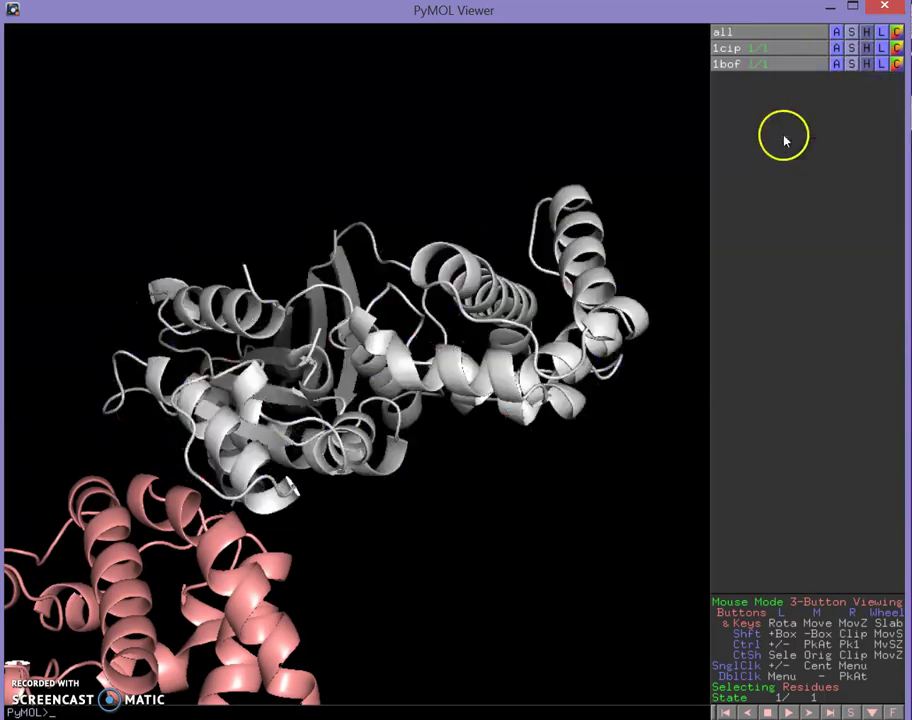
drag(393, 436, 515, 647)
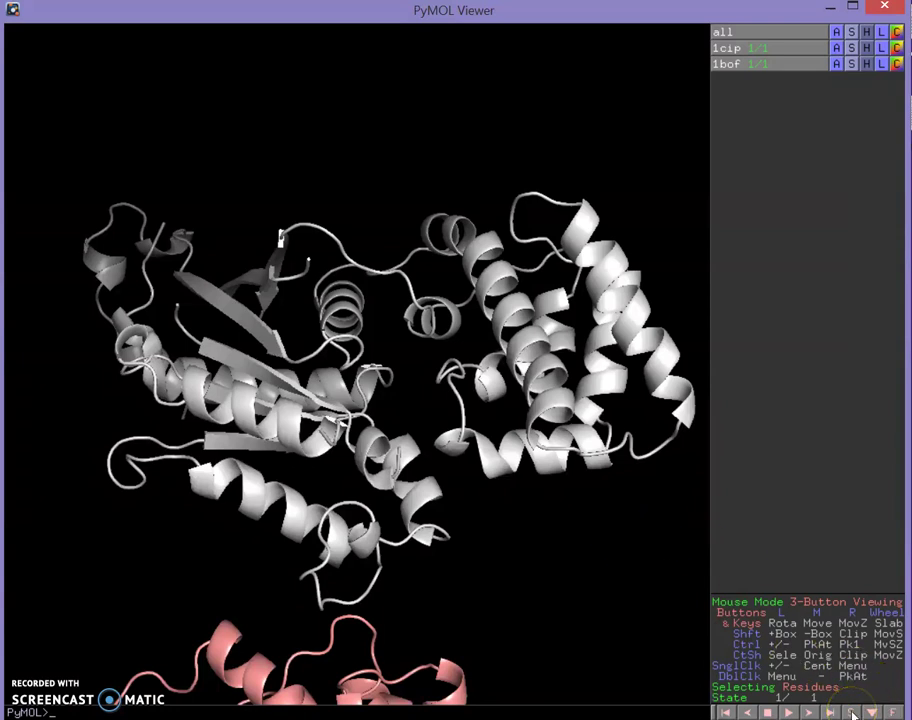
Step: Display the residue sequences and remove the SO4 residue numbered 356 from 1bof
click(851, 712)
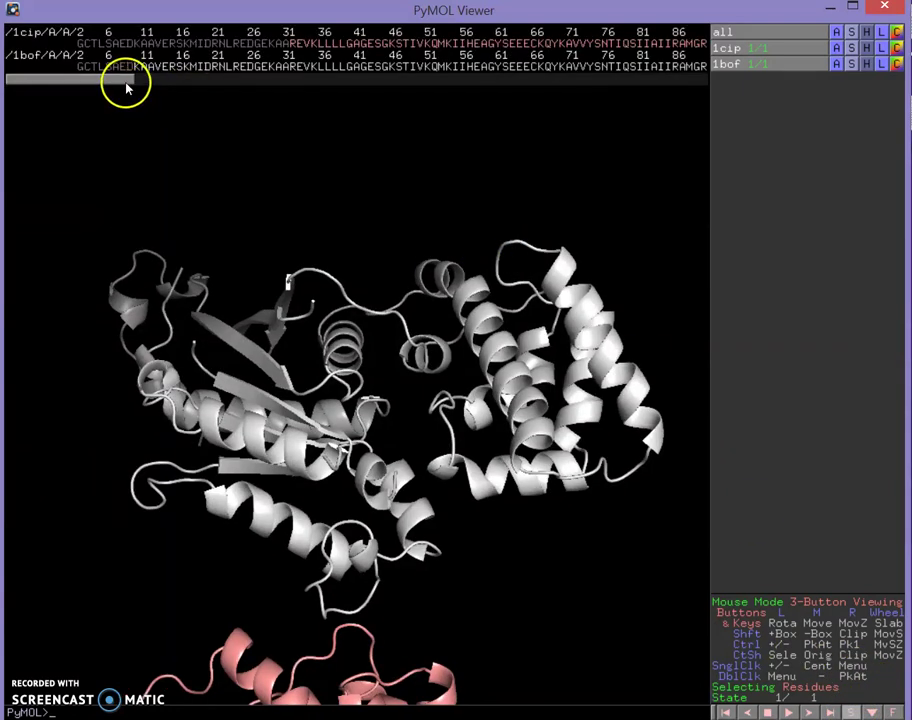
drag(130, 81, 533, 102)
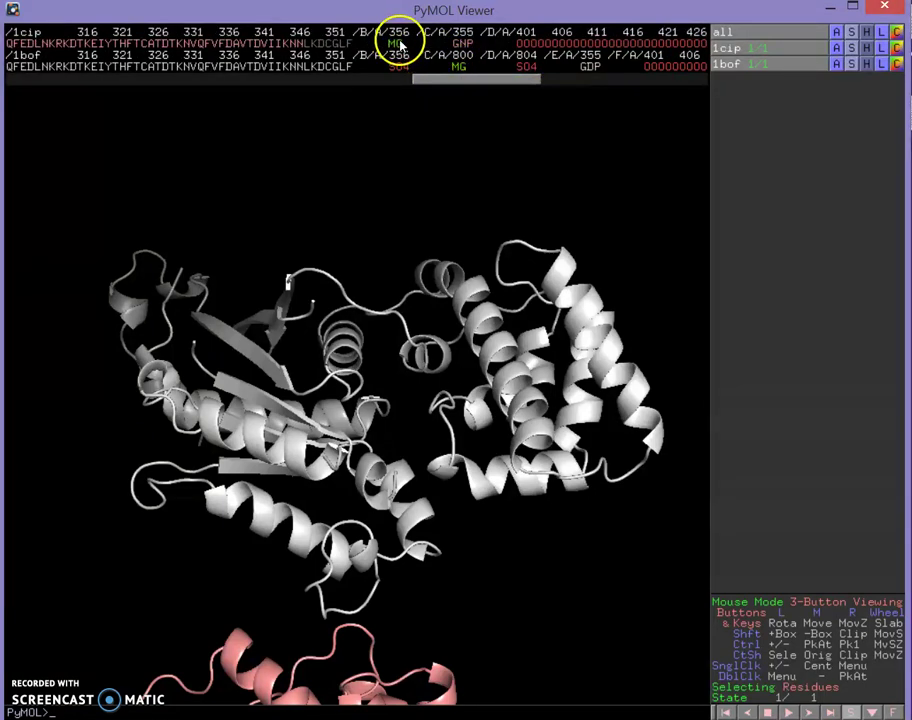
click(402, 68)
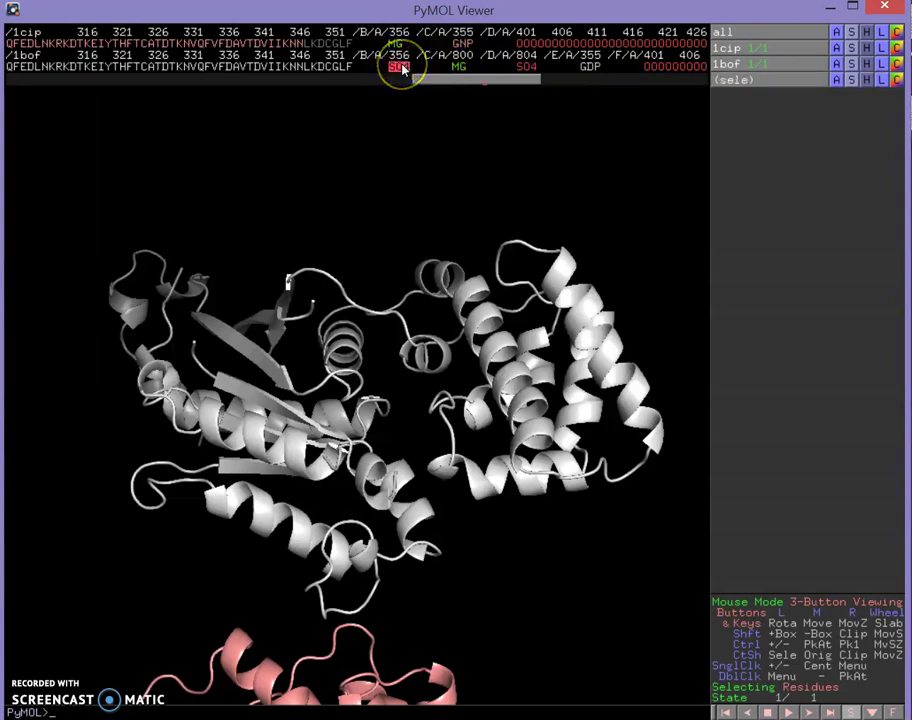
right_click(402, 68)
mouse_move(422, 99)
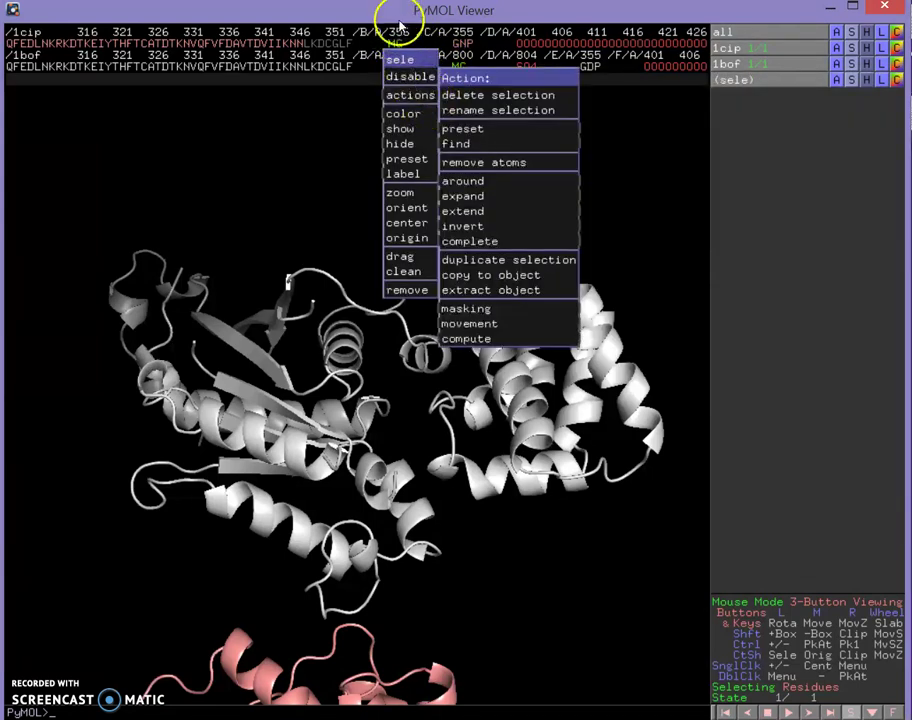
click(398, 72)
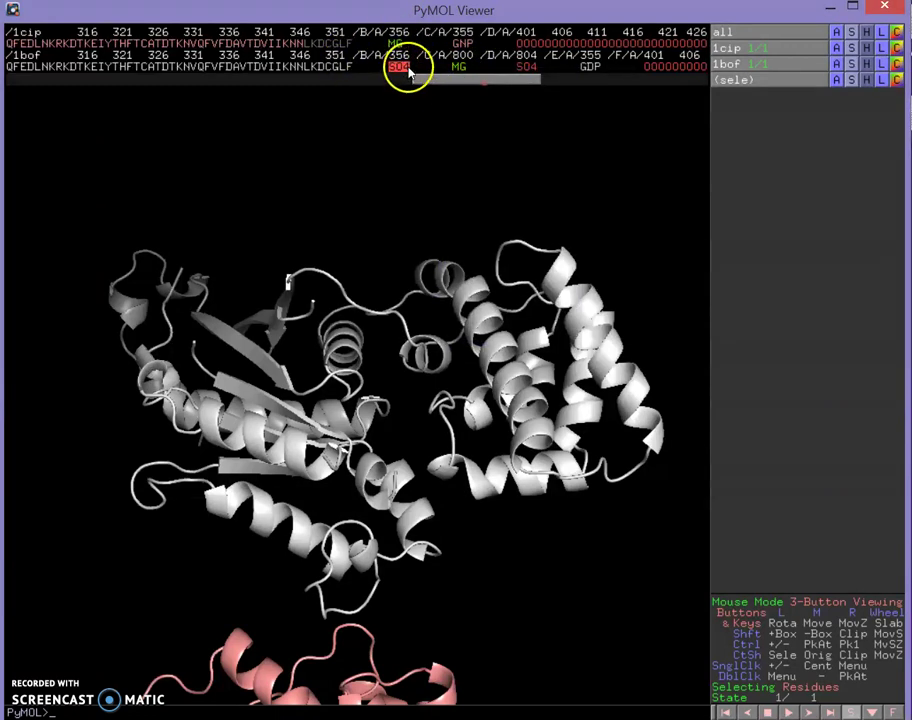
right_click(408, 72)
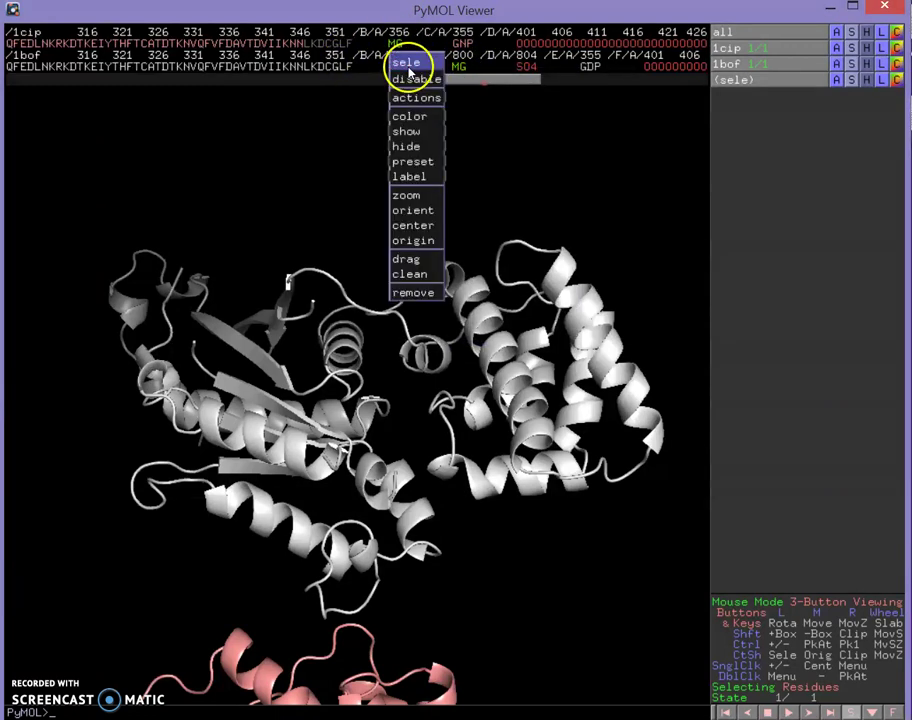
click(420, 293)
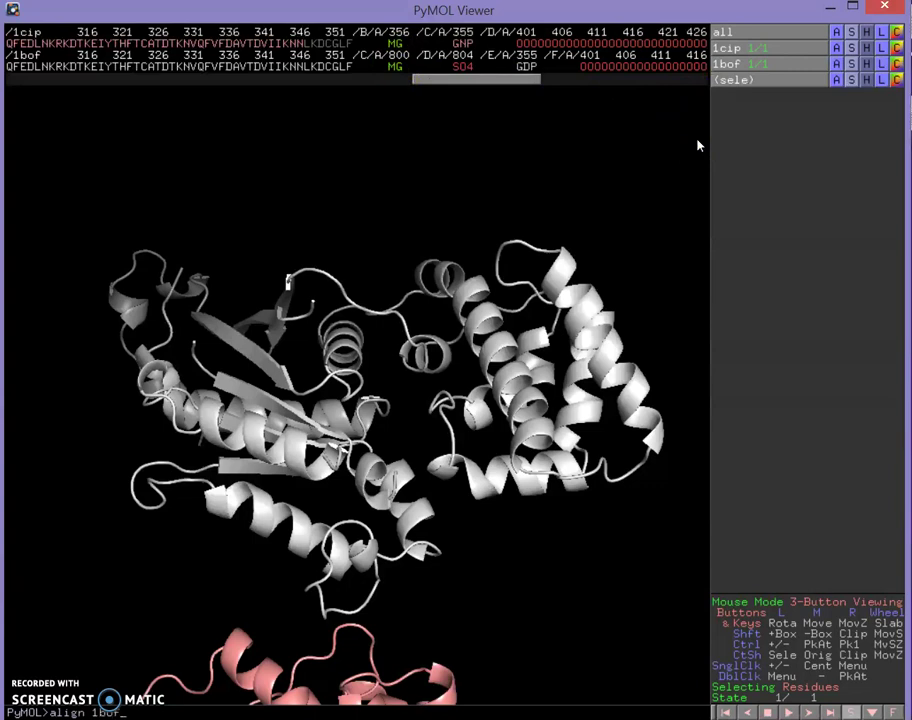
Step: Align 1bof onto 1cip and orient the view on 1bof
key(Return)
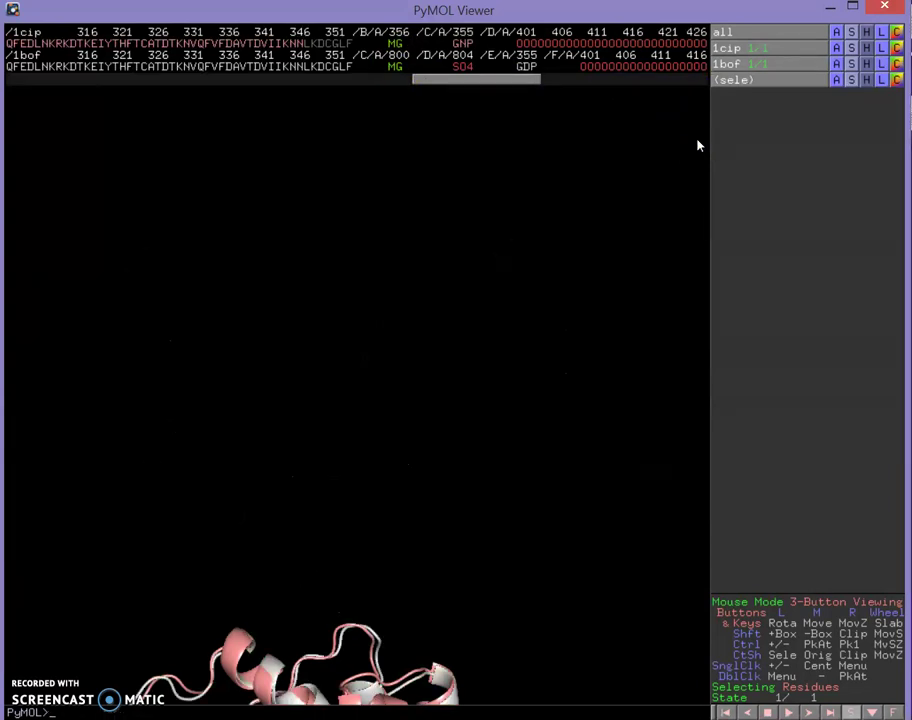
mouse_move(342, 476)
mouse_down()
mouse_move(343, 502)
mouse_move(348, 483)
mouse_up()
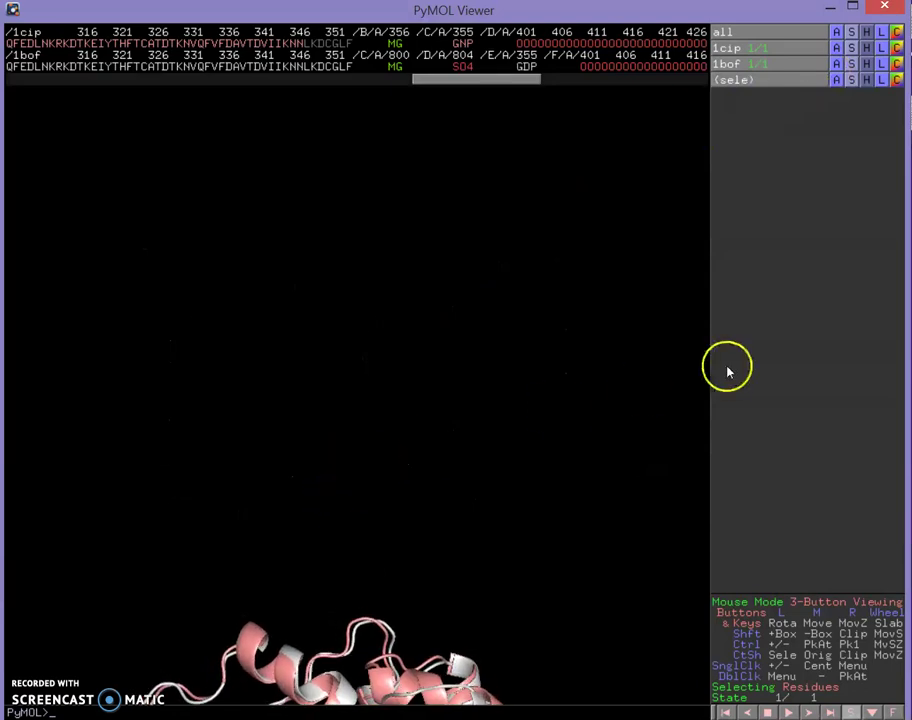
click(837, 66)
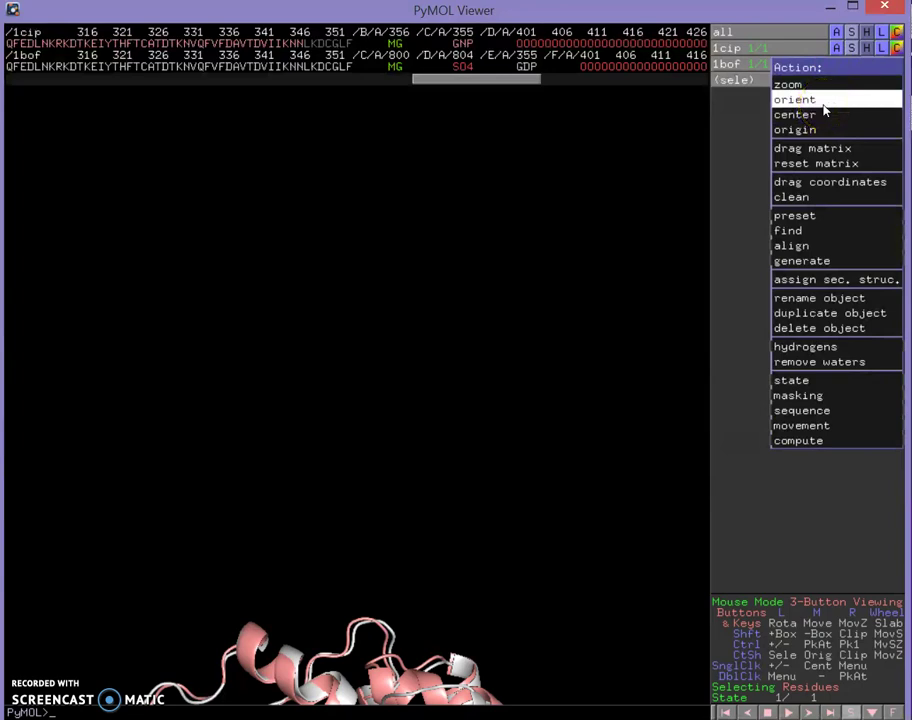
click(825, 100)
click(647, 254)
drag(387, 546, 248, 621)
Step: Generate a morph from 1bof to the 1cip molecule
click(837, 66)
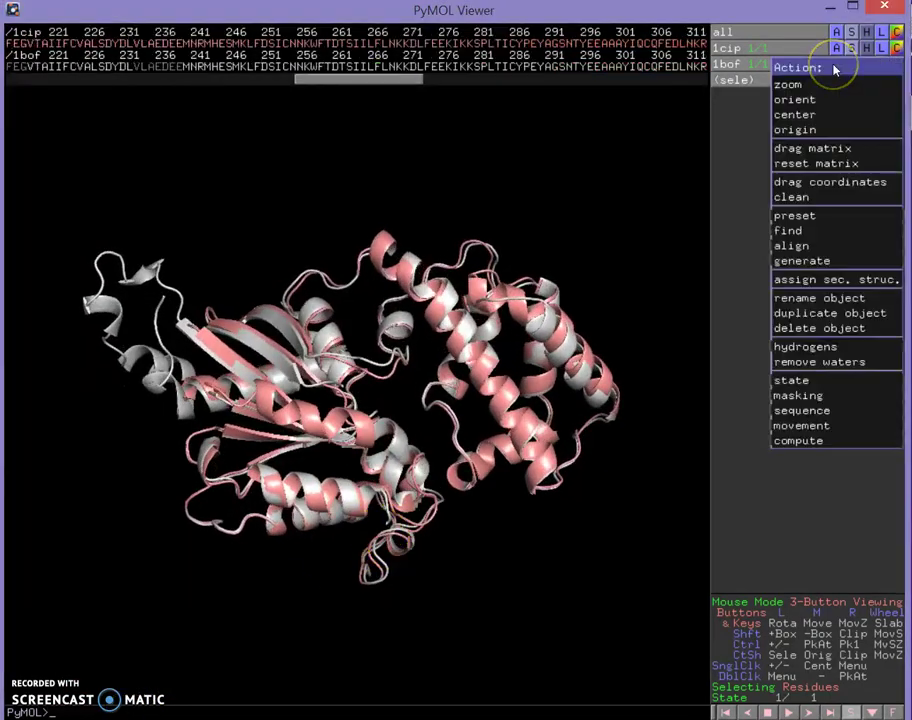
click(713, 139)
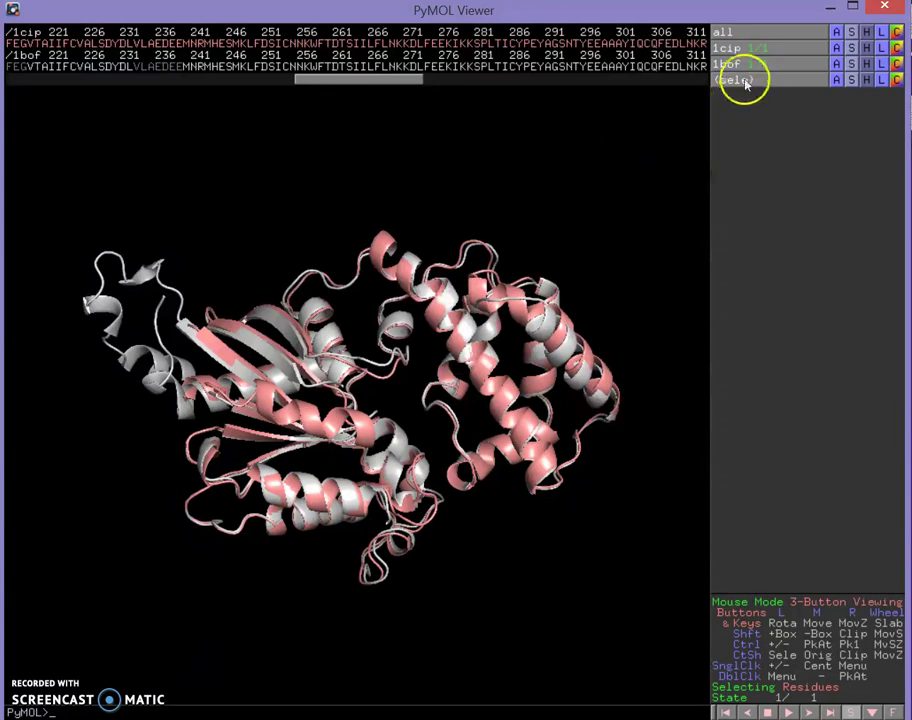
click(837, 63)
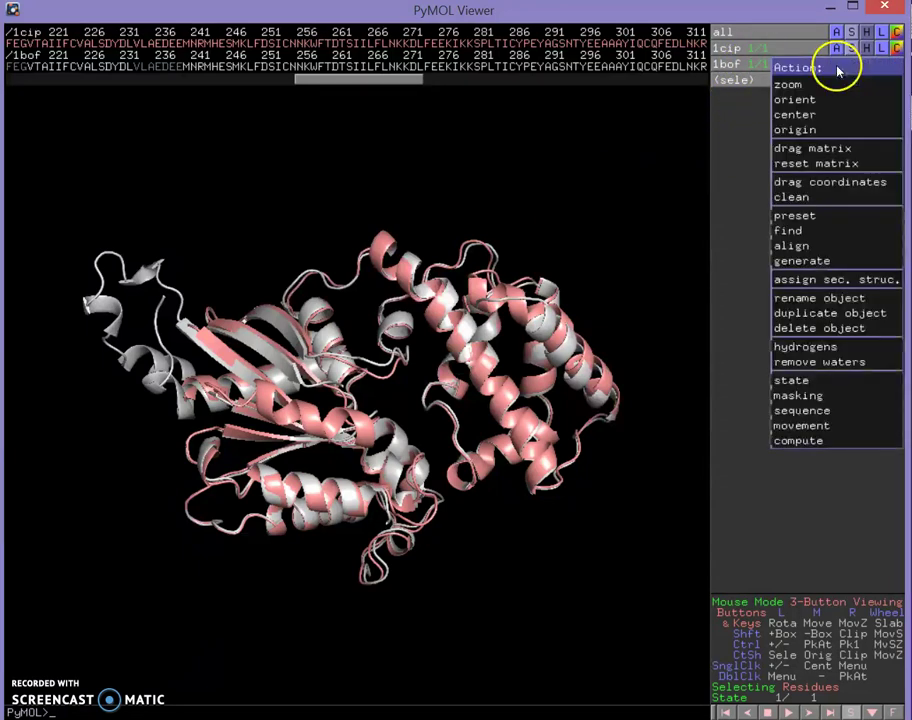
mouse_move(795, 260)
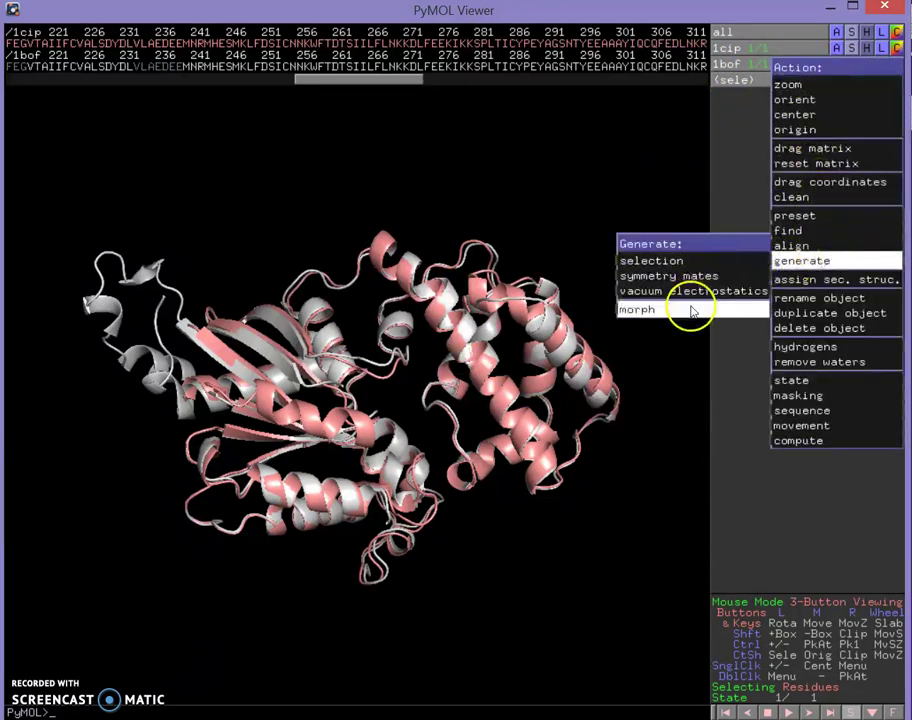
mouse_move(690, 310)
mouse_move(575, 312)
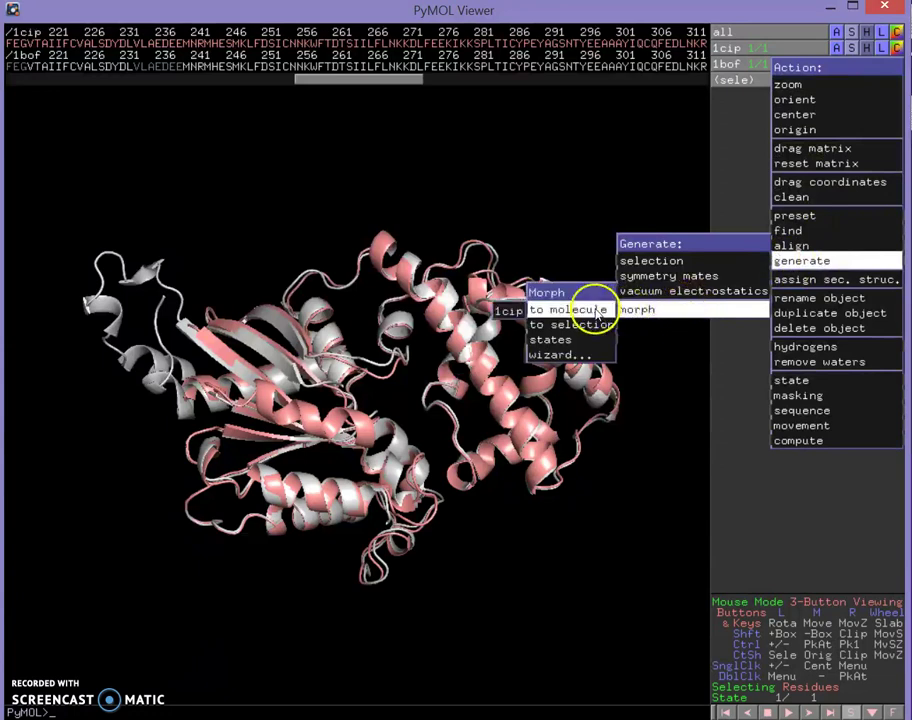
click(510, 311)
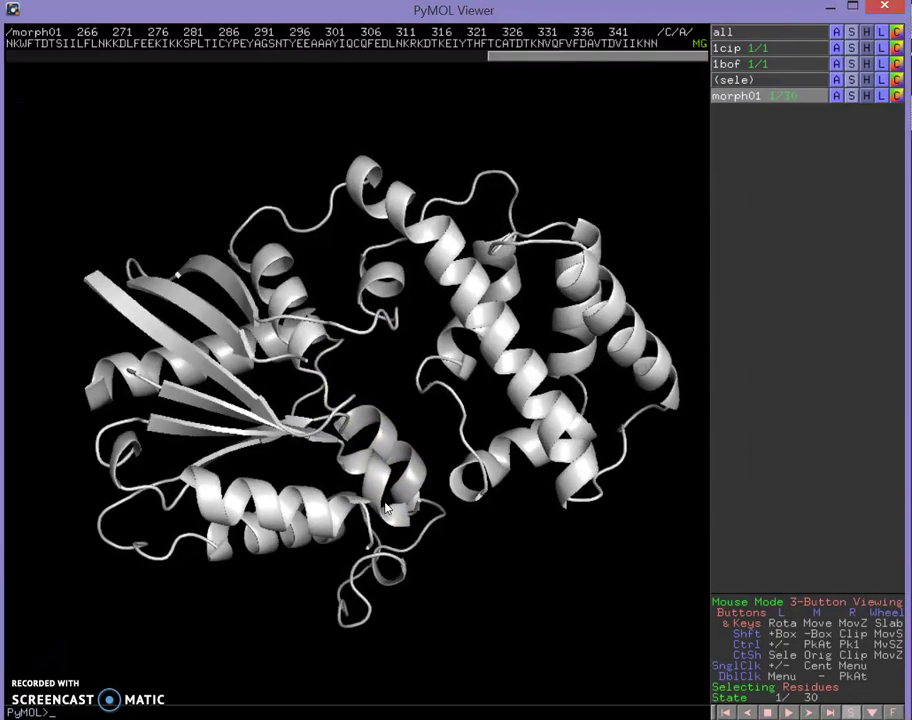
click(736, 97)
click(738, 98)
click(737, 110)
click(502, 370)
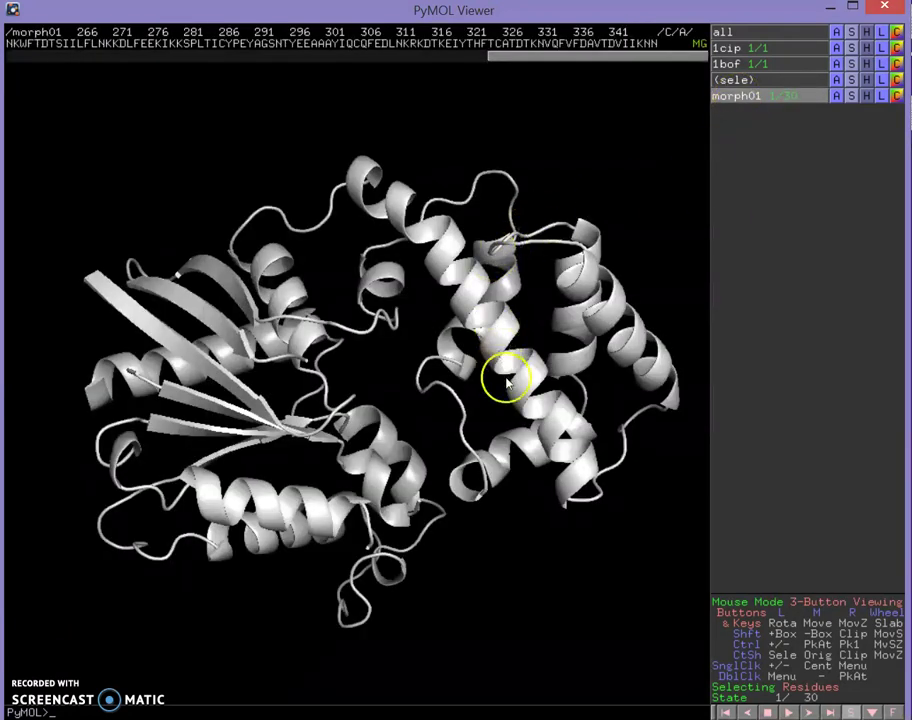
drag(322, 427, 379, 248)
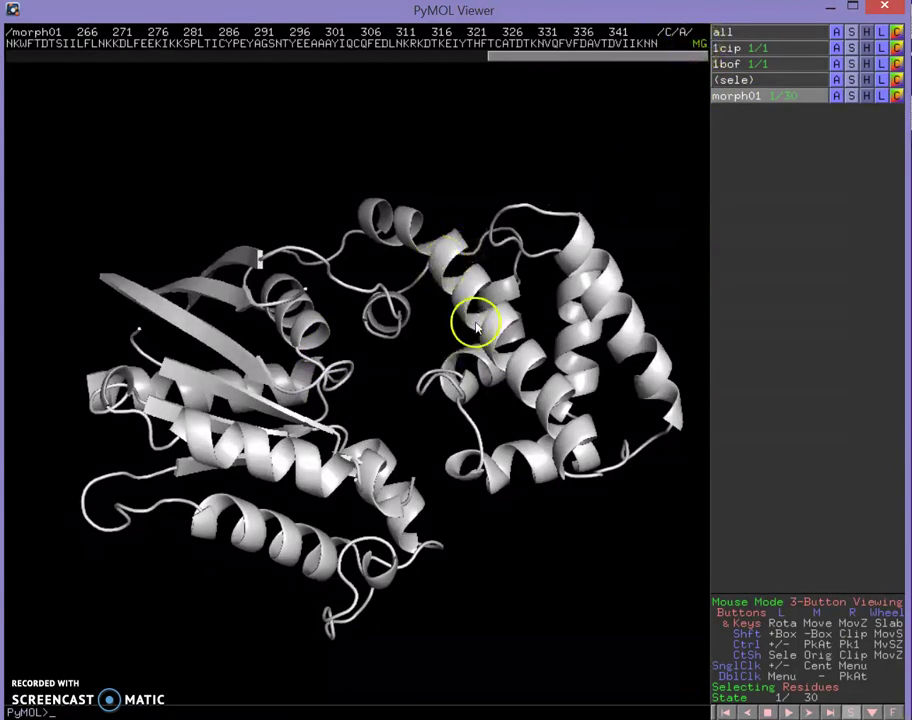
drag(554, 301, 576, 337)
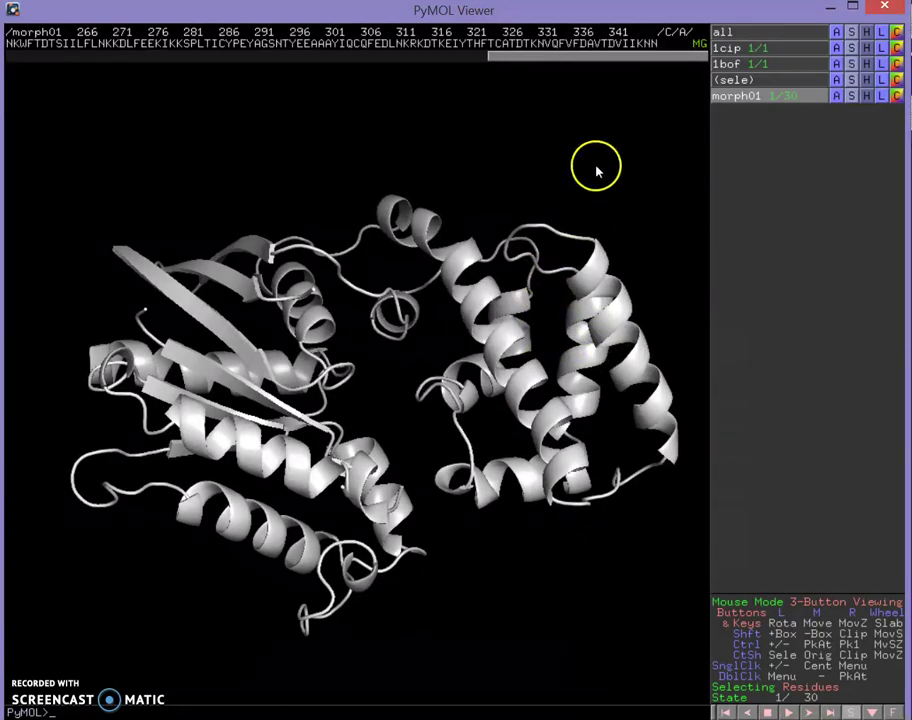
Step: Select the MG ion in the morph01 sequence and copy it to a new object
click(698, 46)
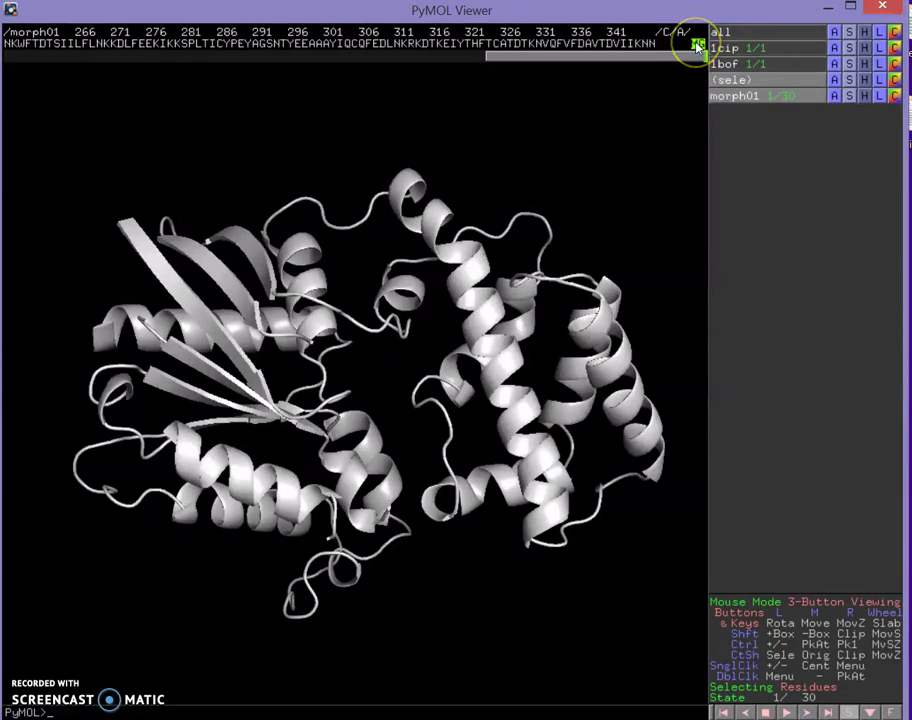
click(698, 46)
click(702, 93)
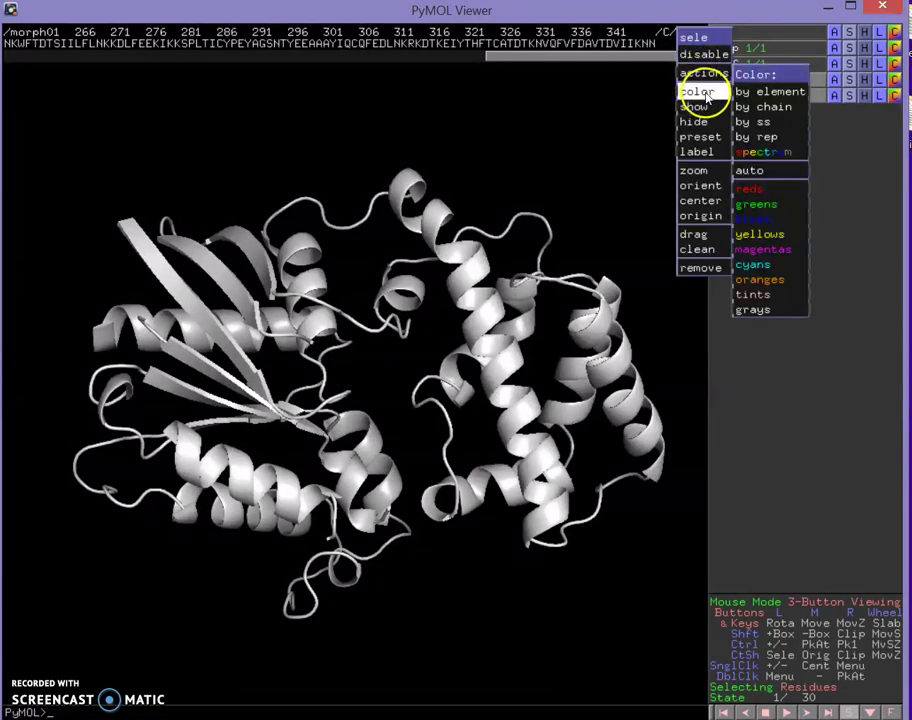
mouse_move(716, 76)
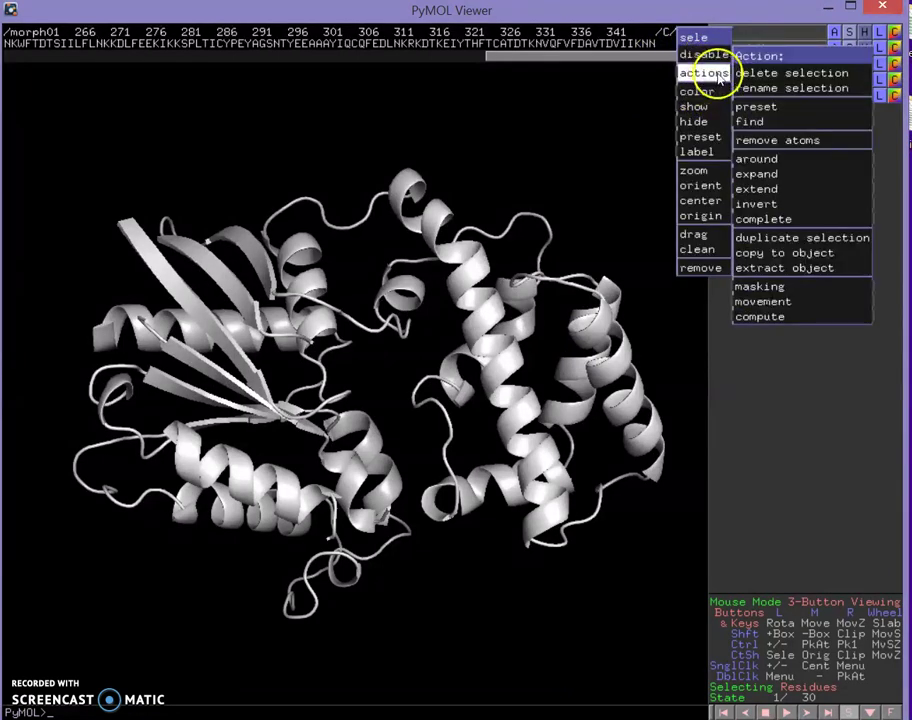
click(795, 254)
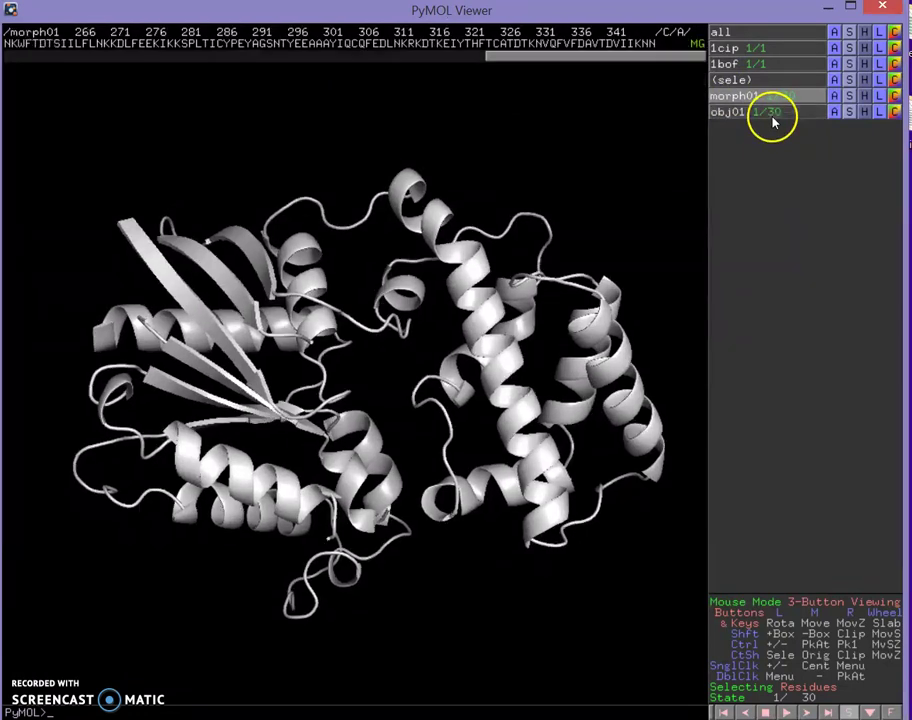
Step: Display the copied magnesium ion obj01 as spheres and color it white
click(849, 95)
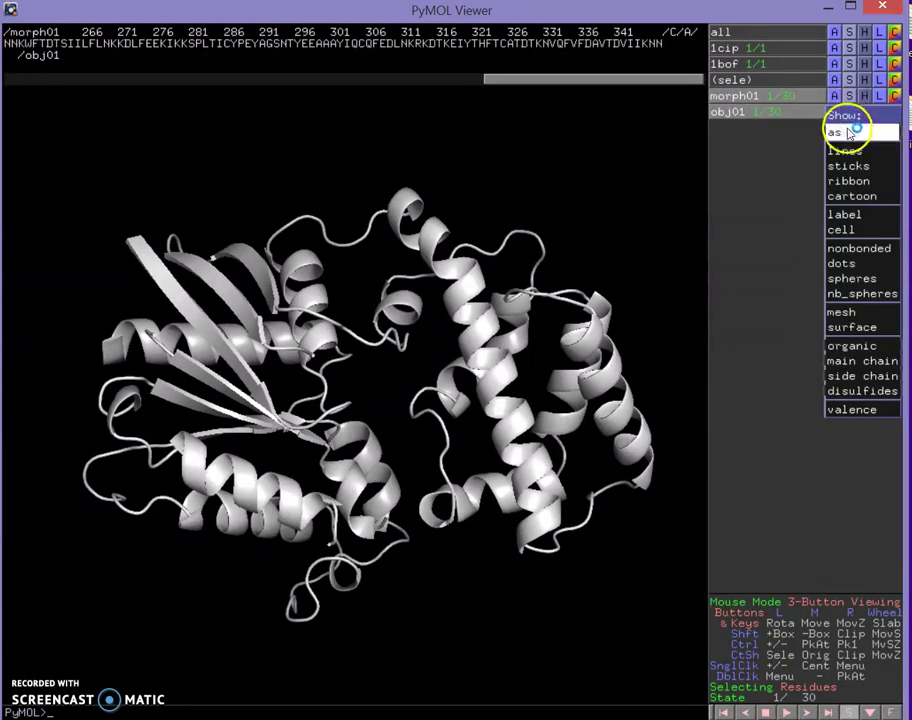
mouse_move(840, 132)
click(792, 260)
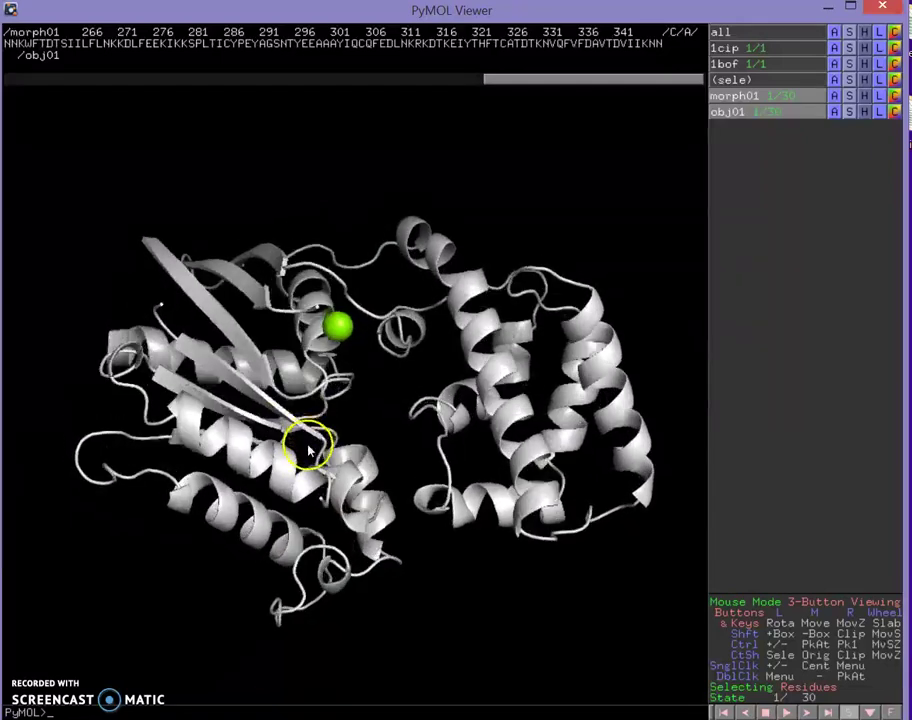
click(894, 111)
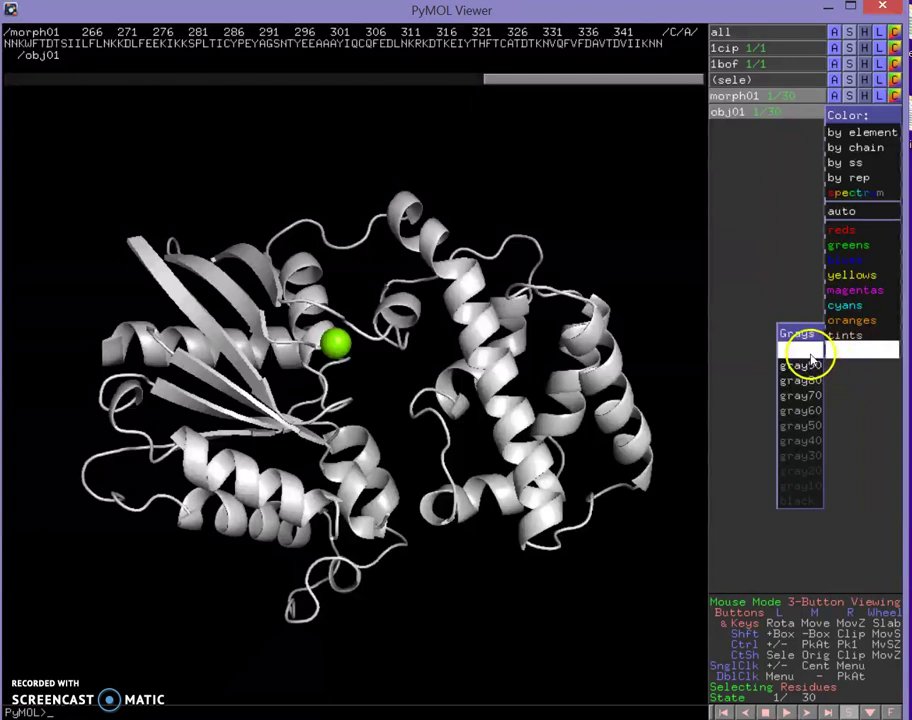
click(870, 350)
Step: Color the morph01 protein cartoon green
click(894, 95)
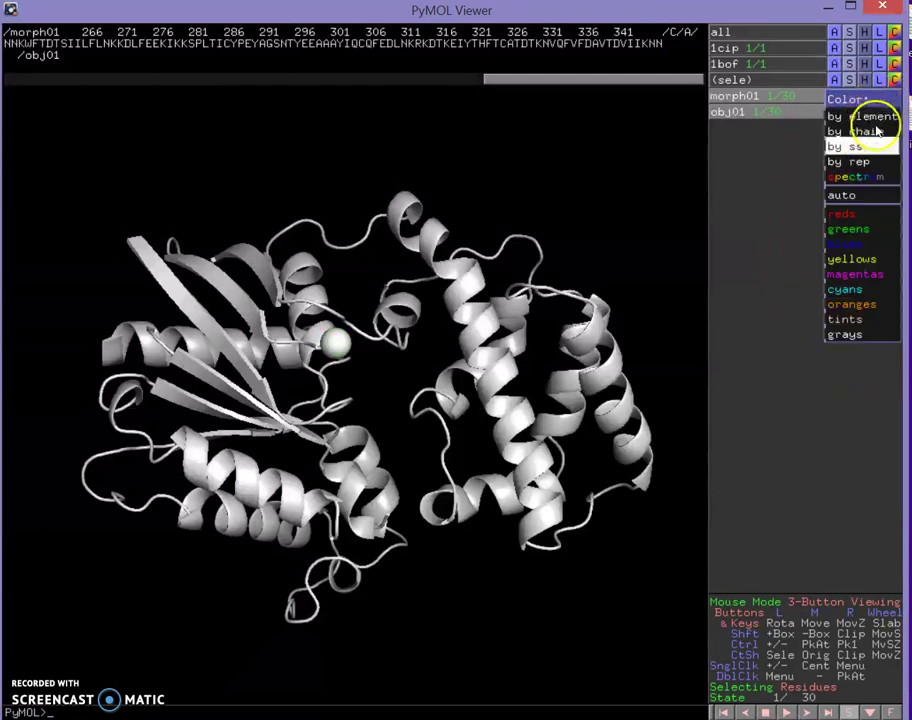
mouse_move(850, 244)
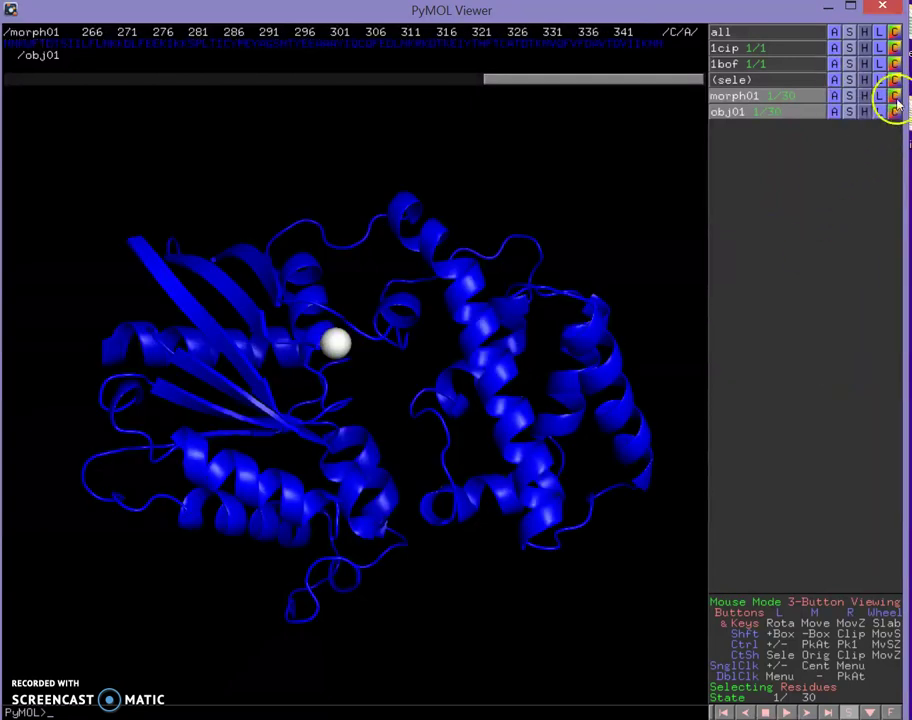
click(895, 103)
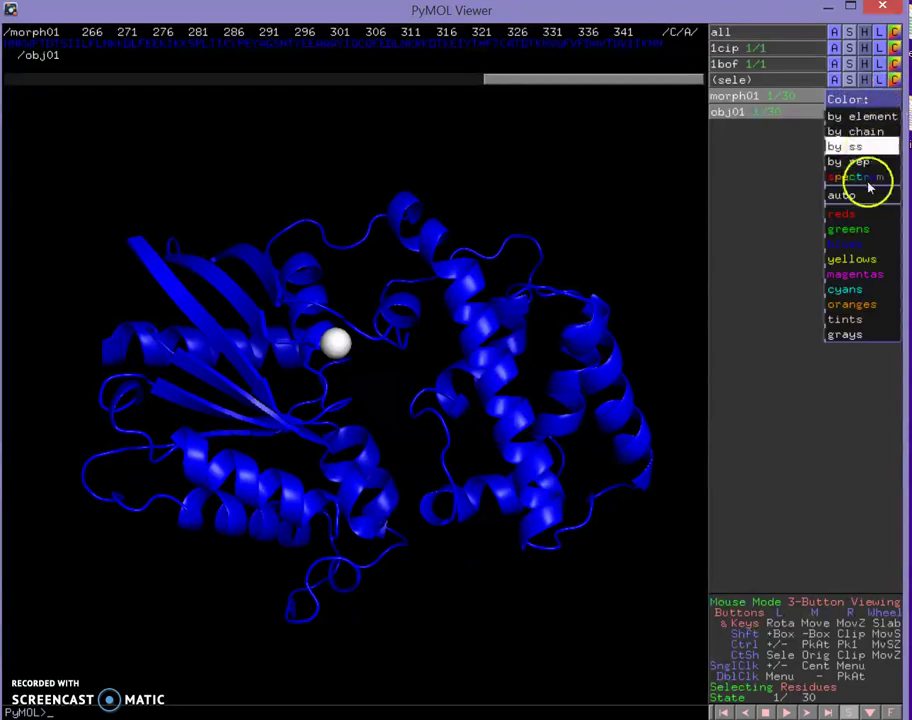
mouse_move(865, 229)
click(792, 233)
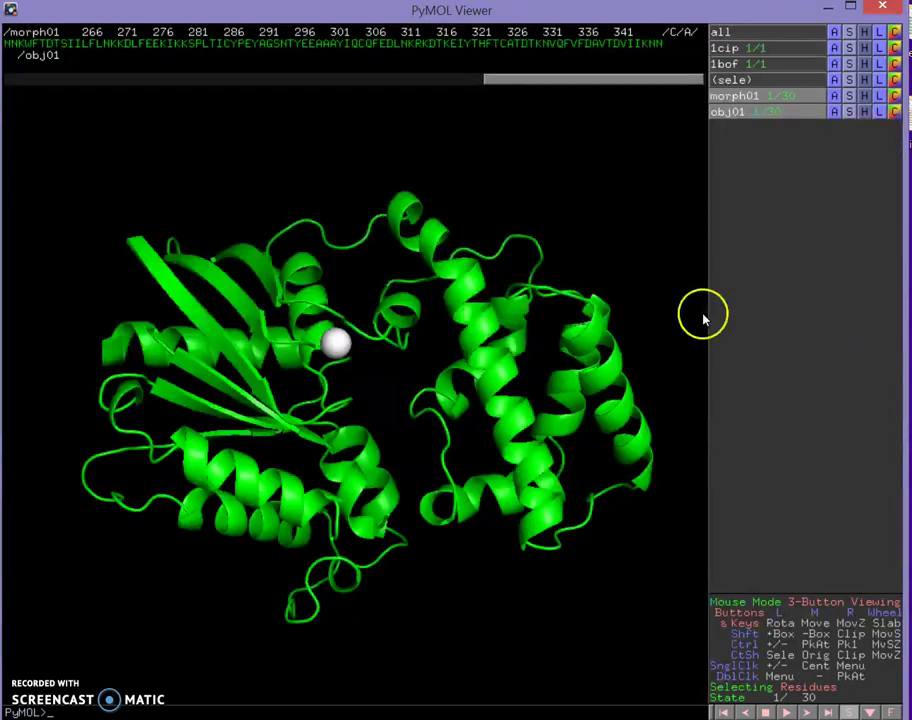
Step: Create a GTP object from residue GNP with the command "create GTP, resn GNP", temporarily showing 1cip to check the residue name
drag(413, 573, 568, 379)
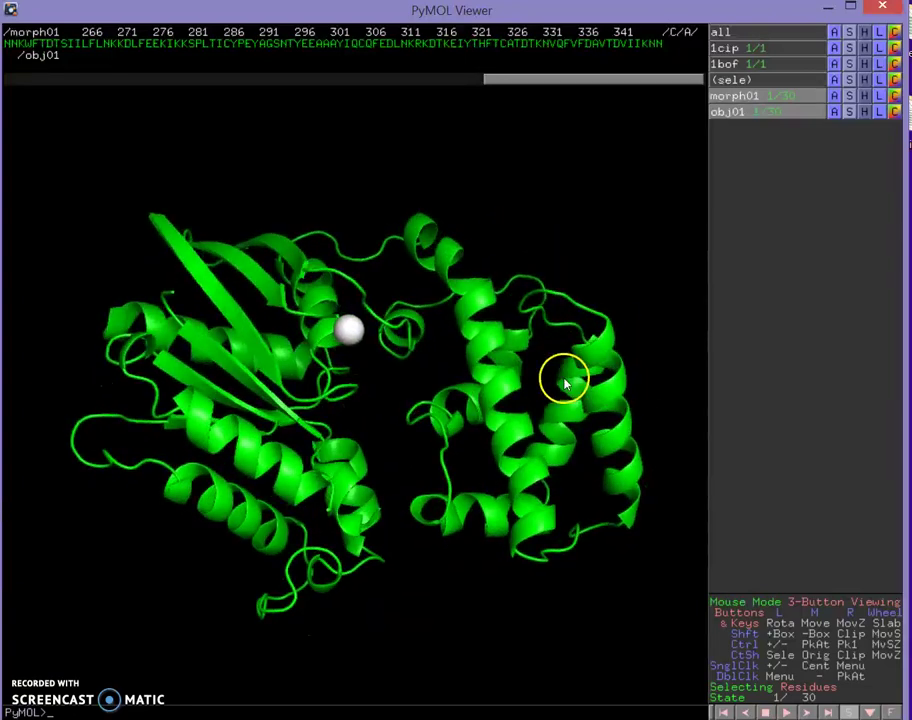
drag(377, 448, 346, 471)
mouse_move(562, 409)
mouse_down()
mouse_move(572, 385)
mouse_move(573, 397)
mouse_up()
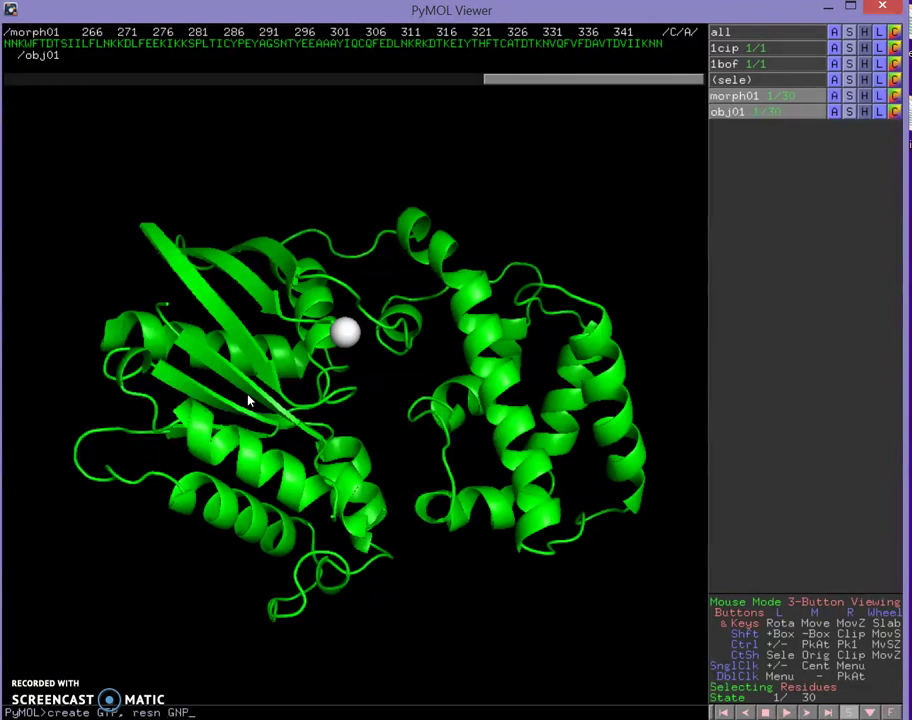
click(726, 48)
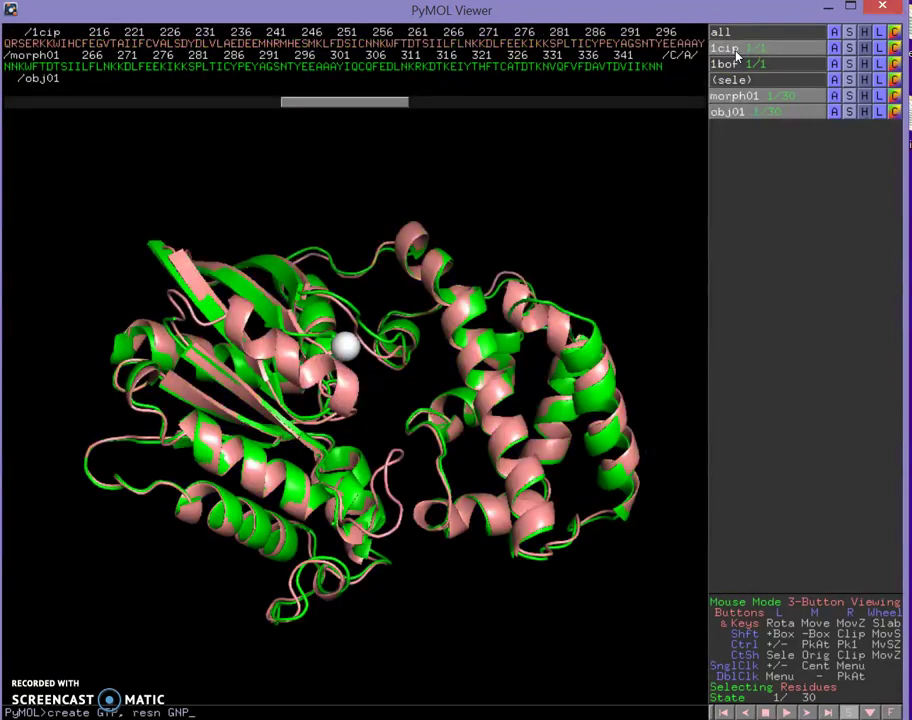
drag(385, 105, 503, 120)
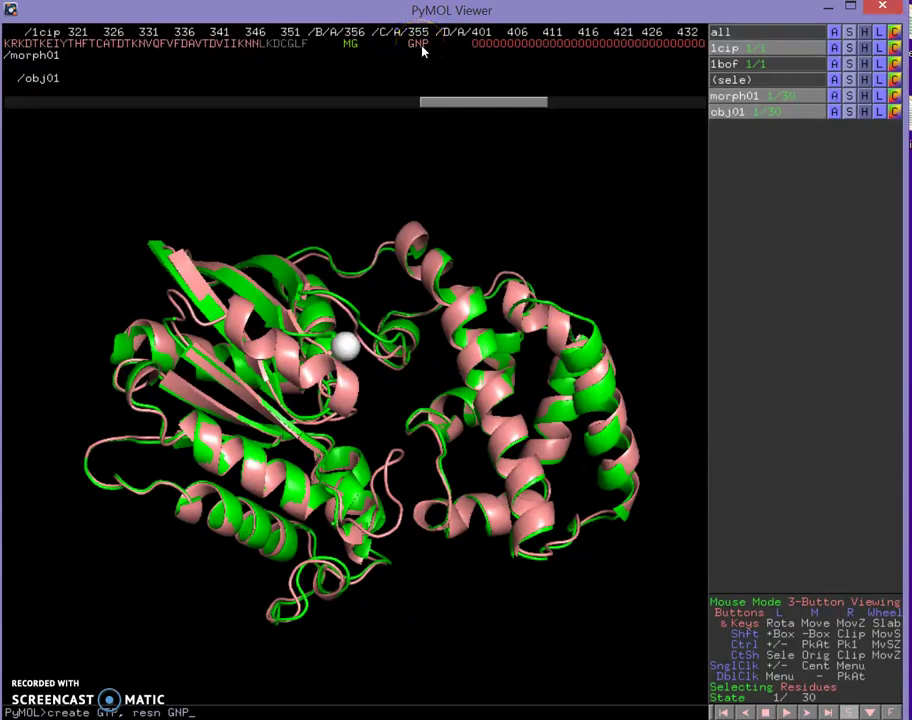
click(728, 48)
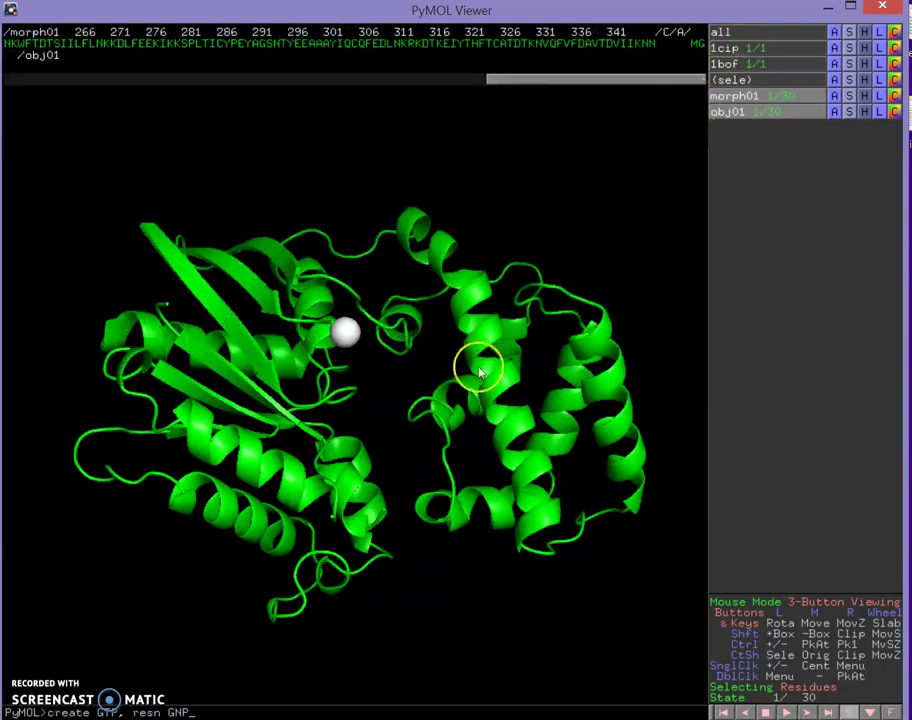
click(281, 637)
key(Return)
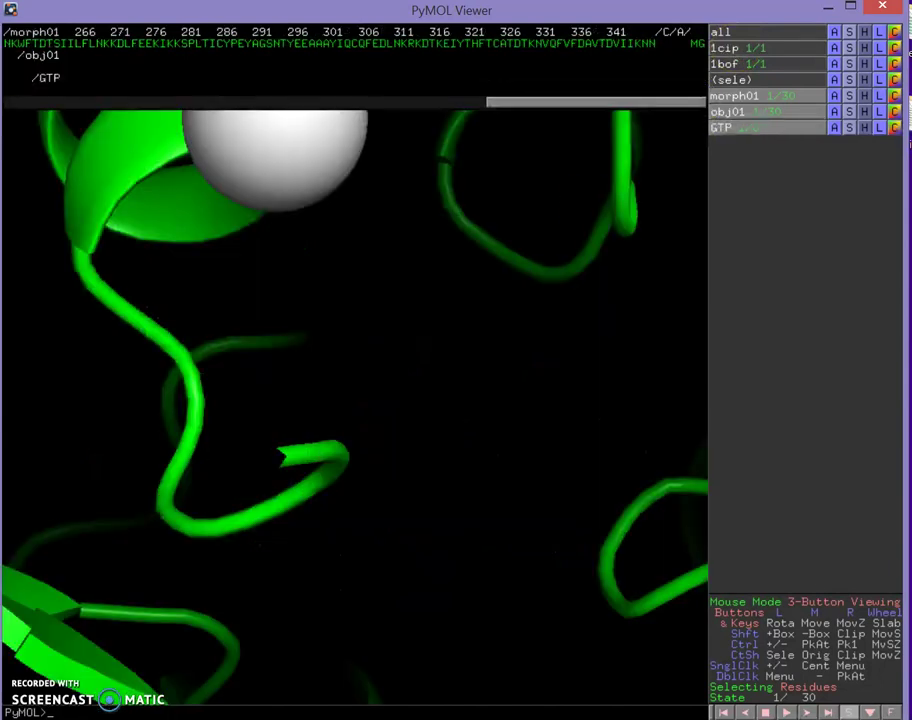
Step: Display only the sticks representation for the GTP object and inspect it beside the magnesium ion
click(851, 133)
mouse_move(841, 142)
click(790, 165)
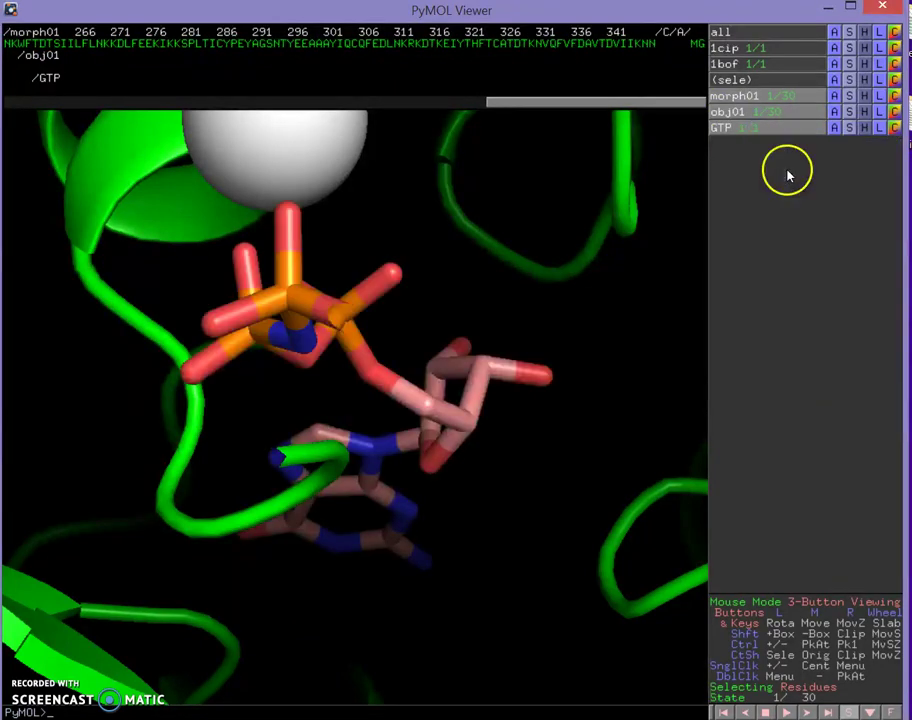
mouse_move(417, 472)
mouse_down()
mouse_move(387, 393)
mouse_move(405, 486)
mouse_up()
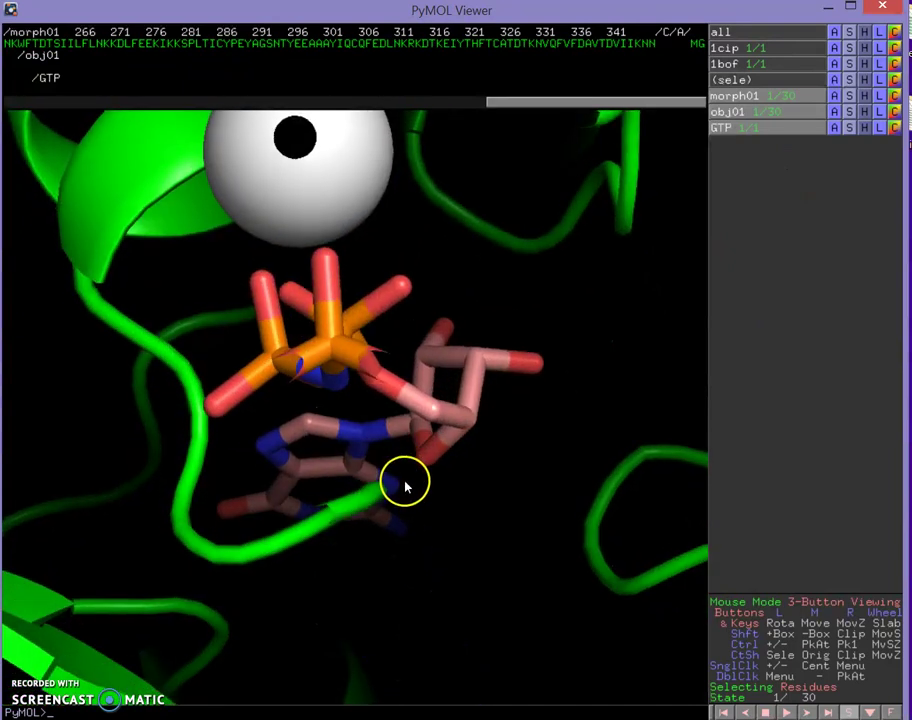
Step: Create a GDP object with the command "create GDP, resn GDP", temporarily showing 1bof to check the residue name
click(834, 97)
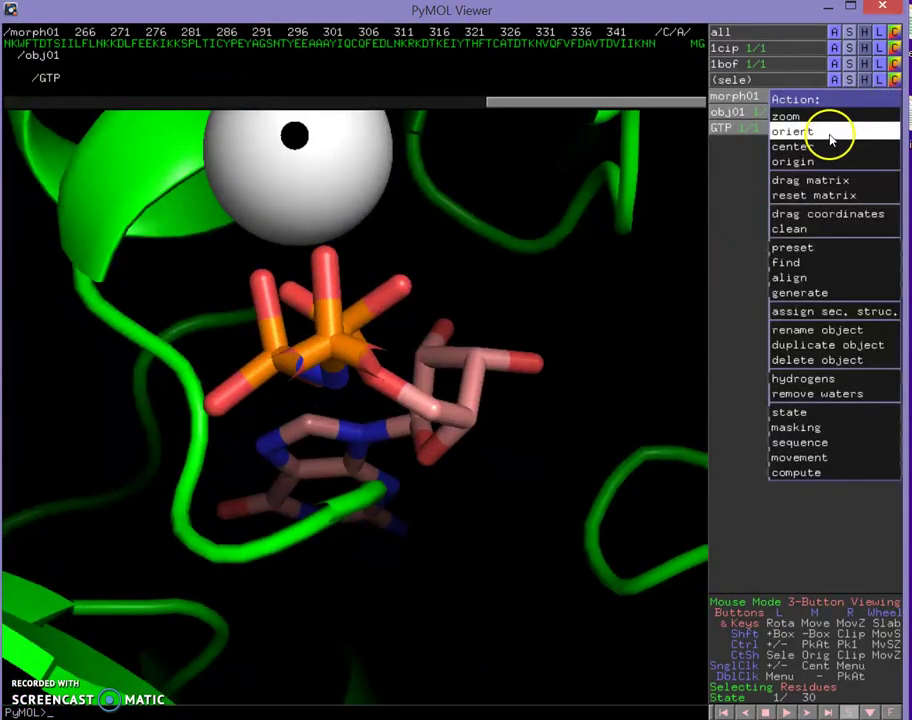
click(830, 133)
drag(434, 407, 530, 334)
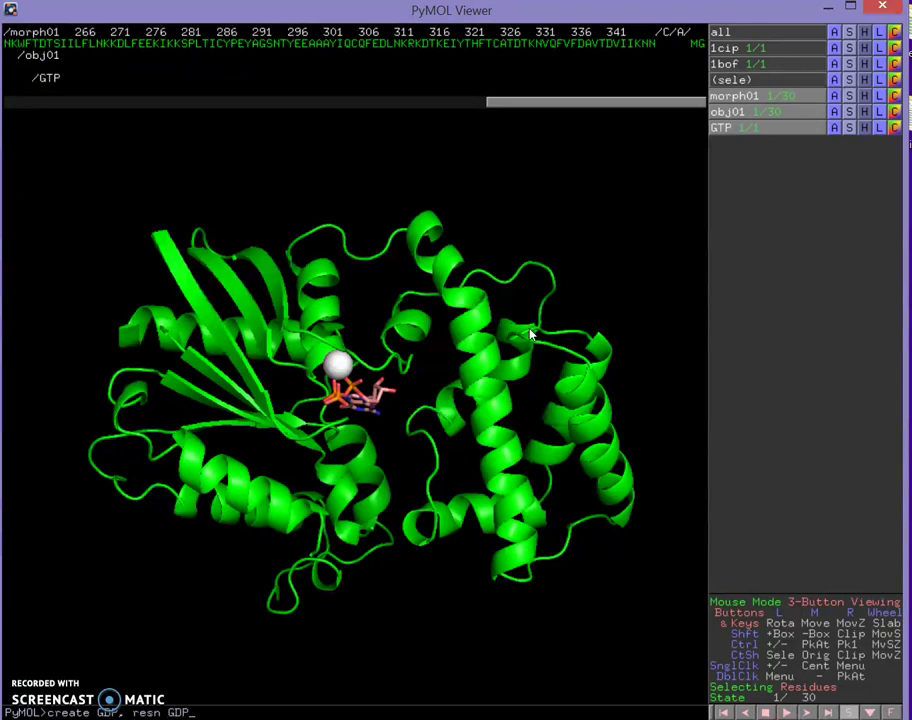
click(770, 62)
drag(466, 126, 637, 123)
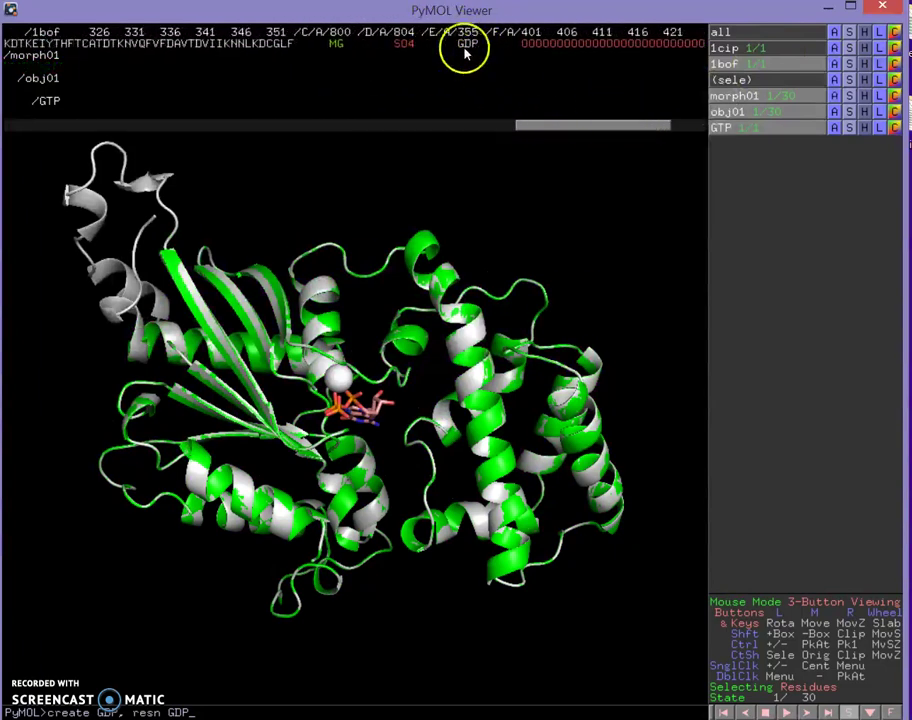
click(750, 66)
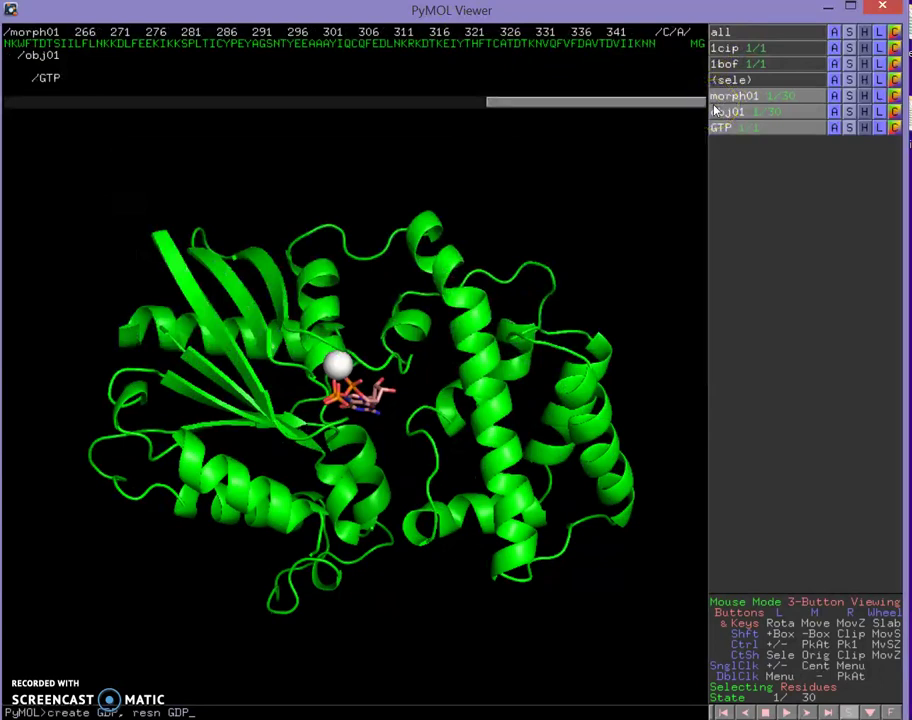
key(Return)
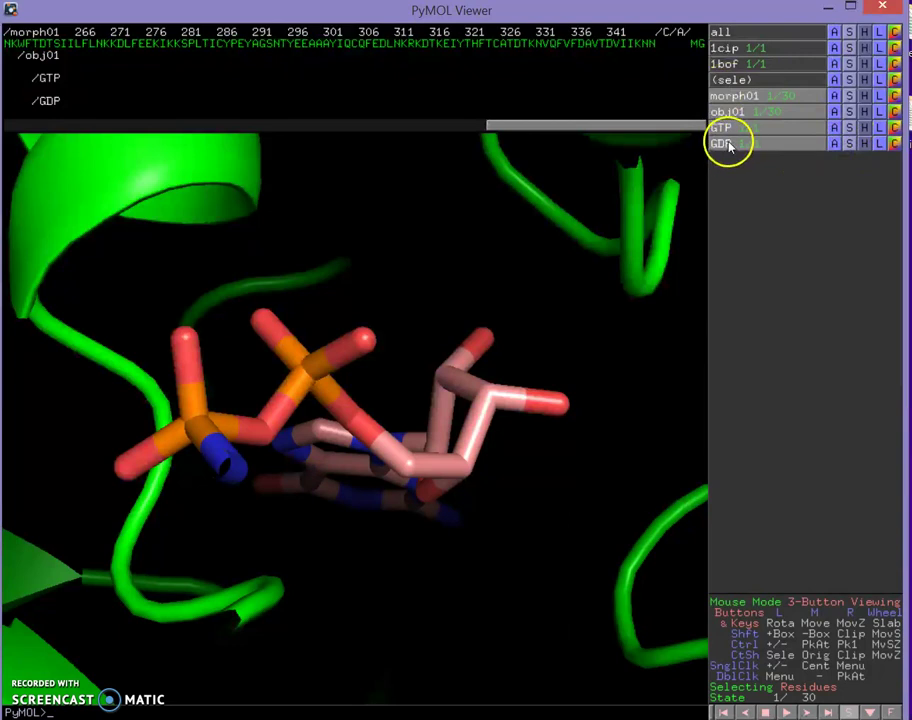
Step: Display the GDP object as sticks and inspect its overlap with the GTP molecule
click(851, 146)
mouse_move(841, 167)
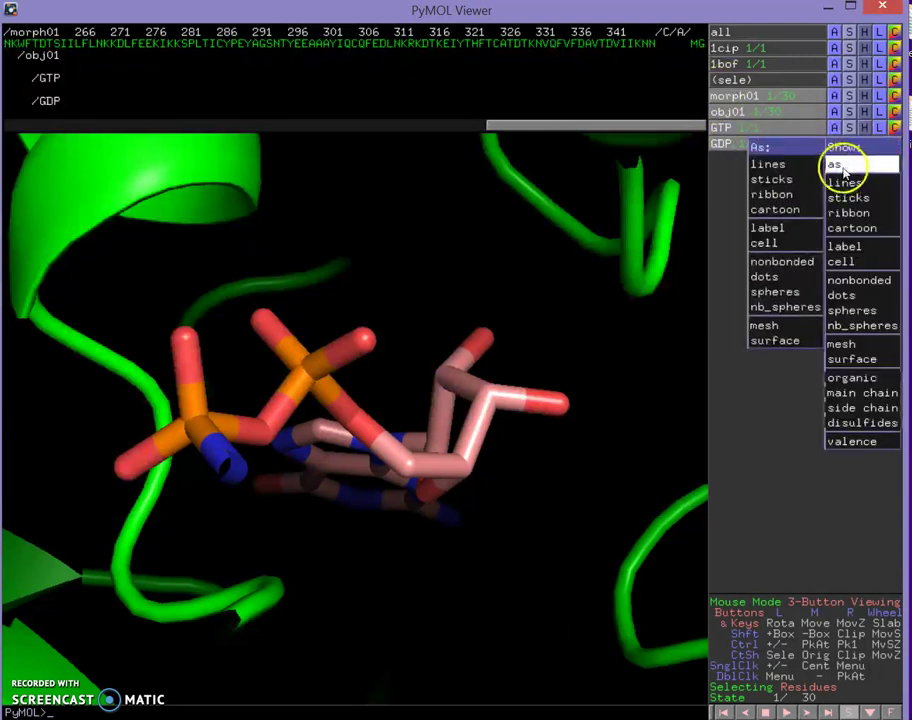
click(794, 181)
drag(695, 280, 352, 458)
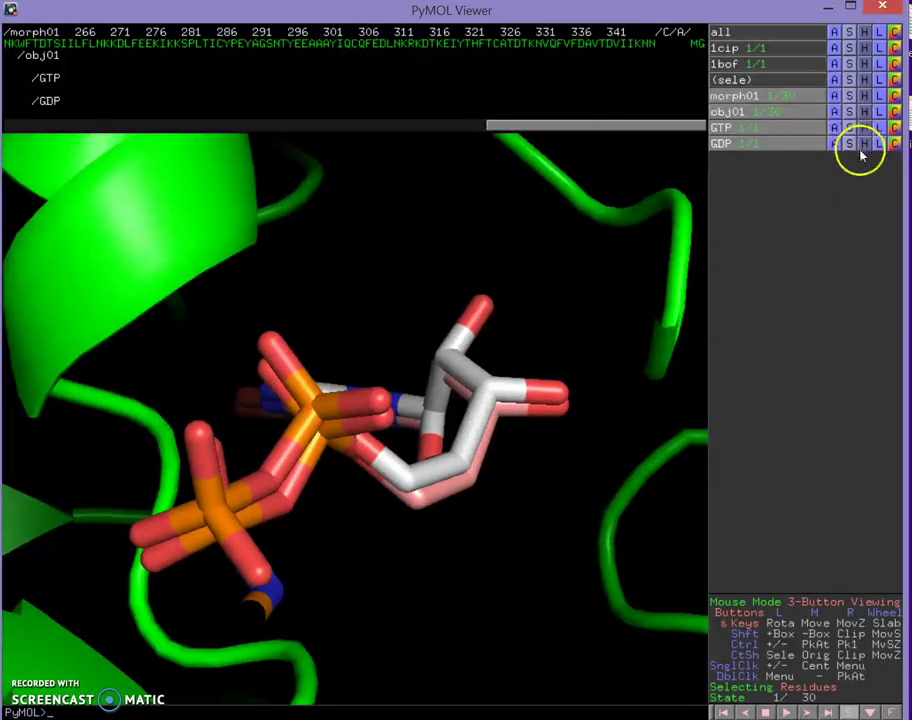
Step: Orient the view on morph01 and hide the GTP object, keeping GDP displayed
click(849, 96)
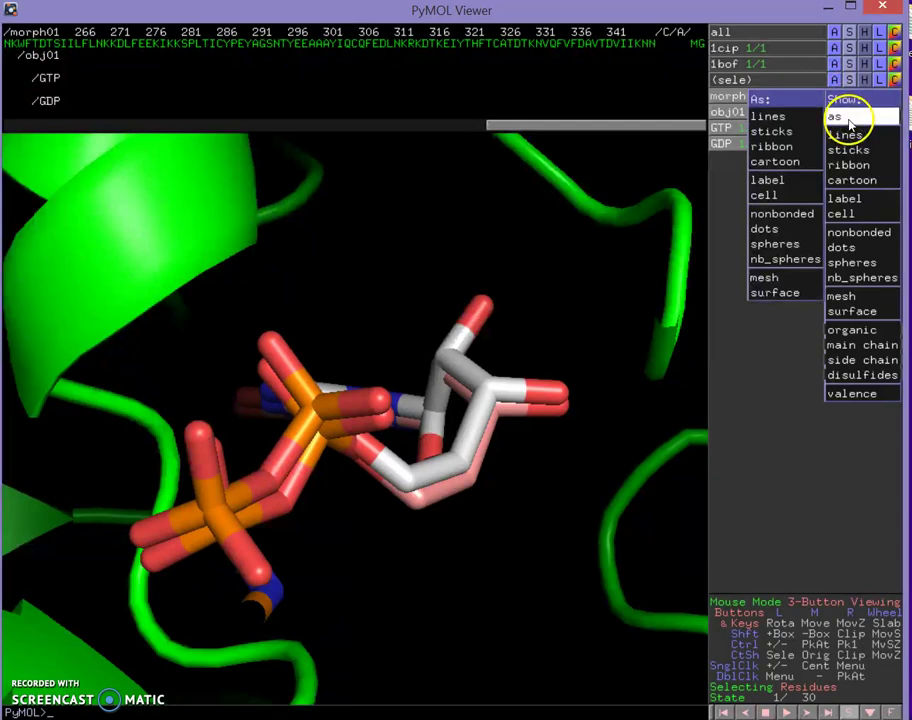
click(834, 96)
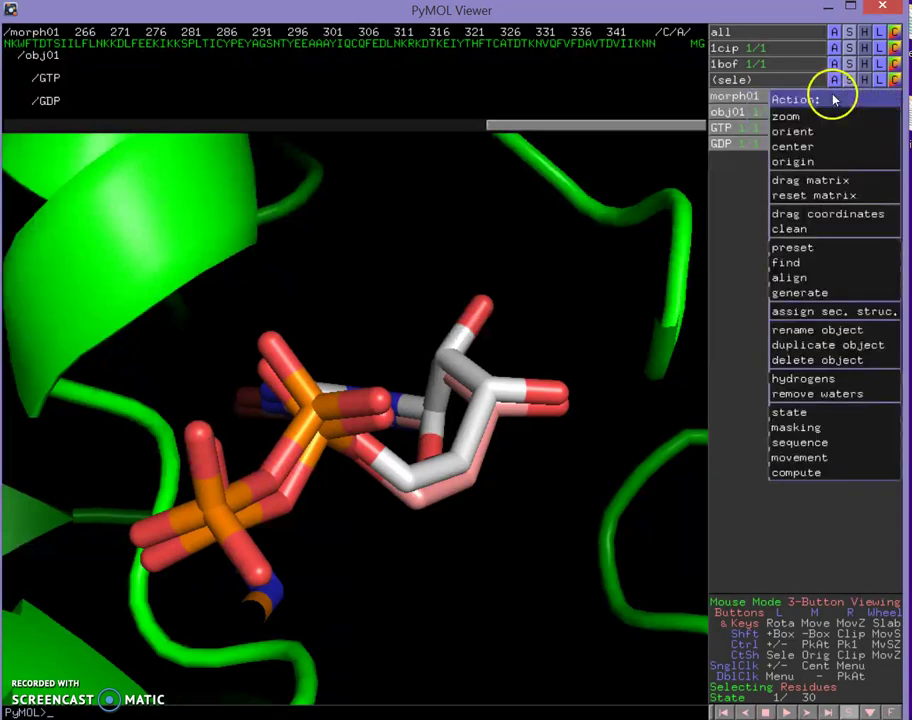
click(822, 134)
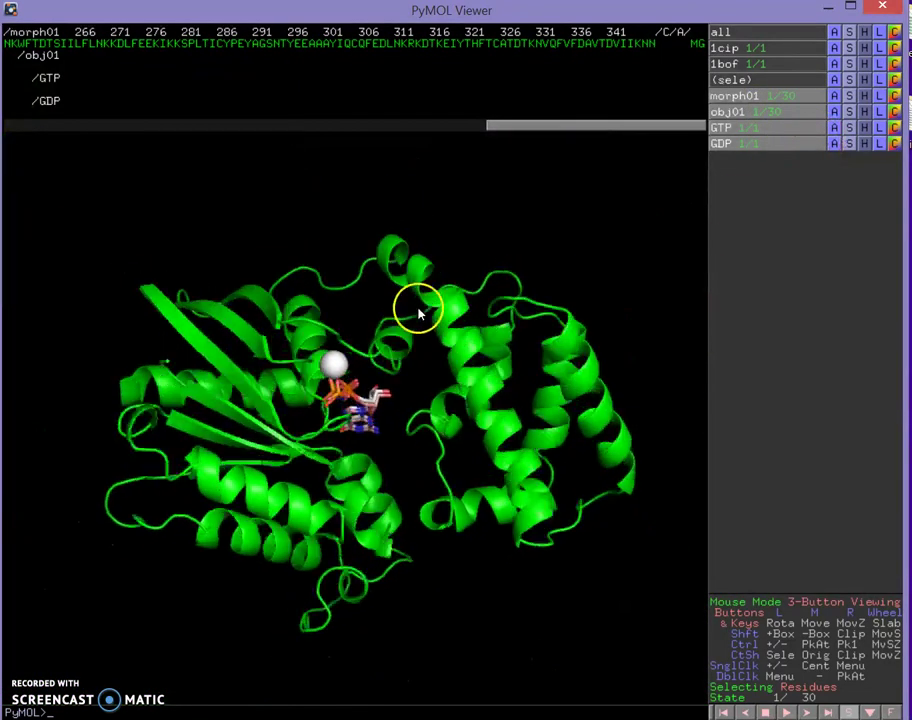
drag(440, 278, 700, 260)
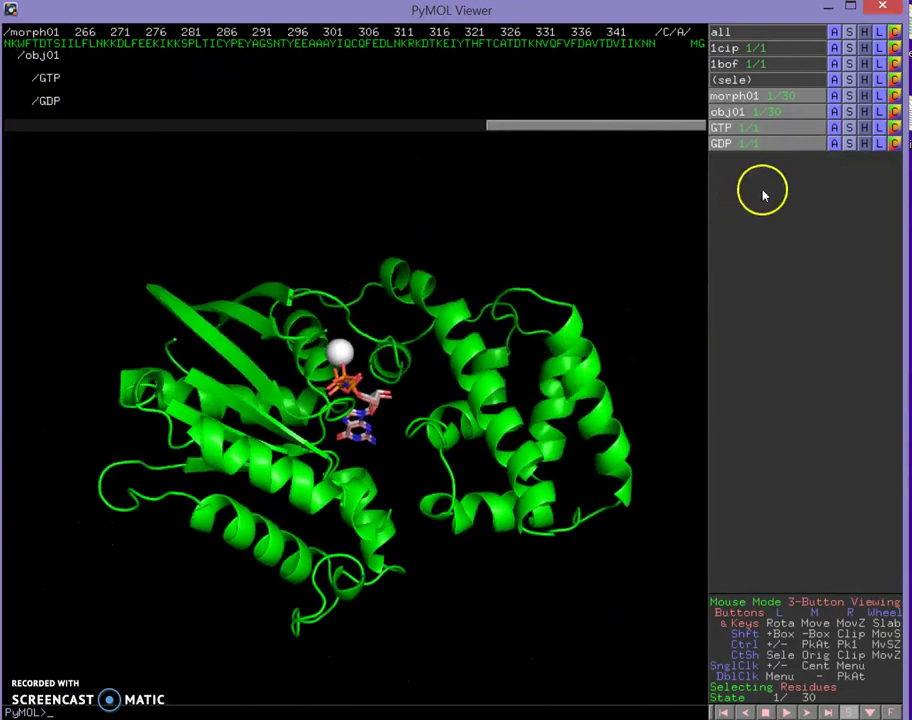
click(750, 133)
drag(493, 352, 323, 553)
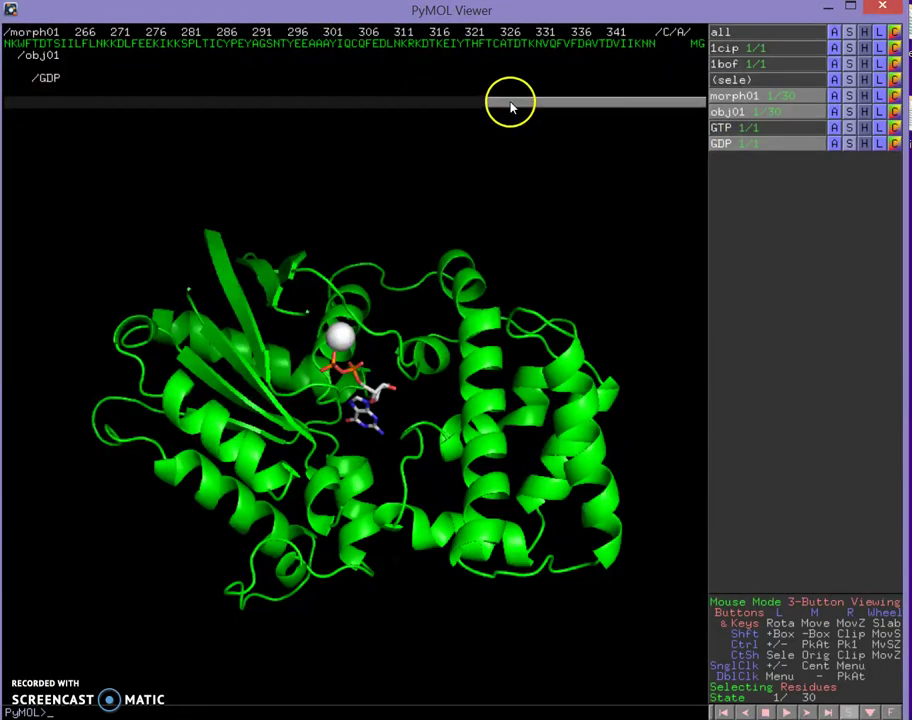
Step: Select the arginine (R) two residues after position 176 in the morph01 sequence and show it as sticks
drag(510, 105, 301, 94)
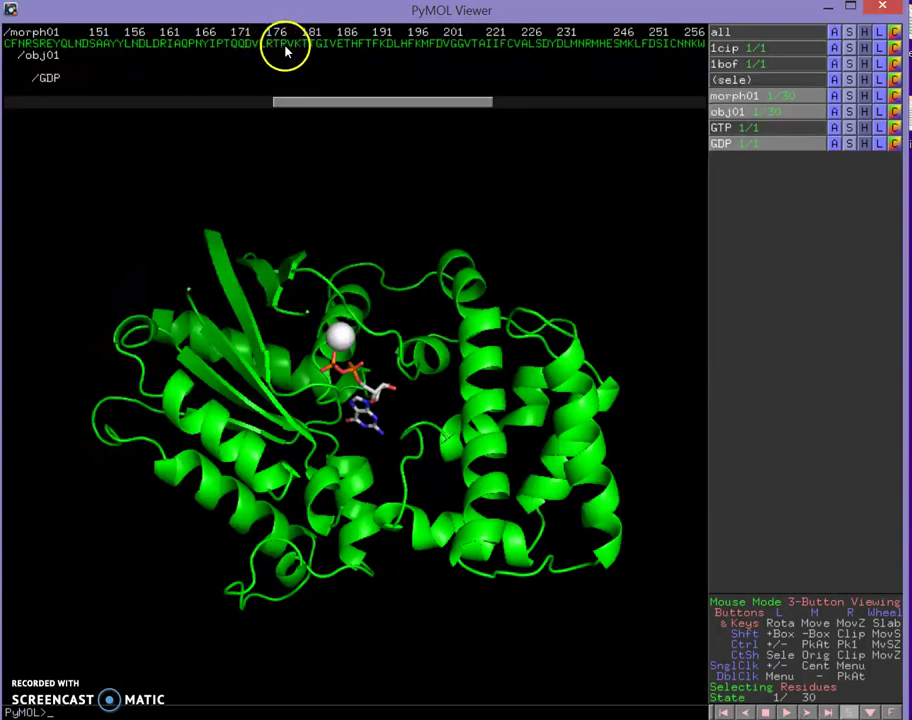
click(284, 45)
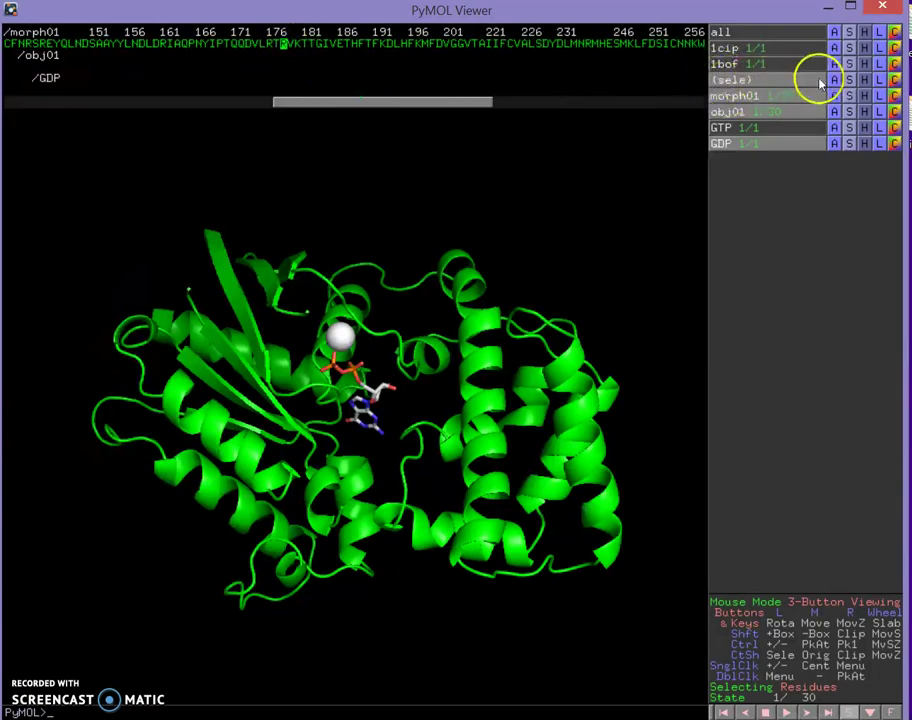
click(849, 79)
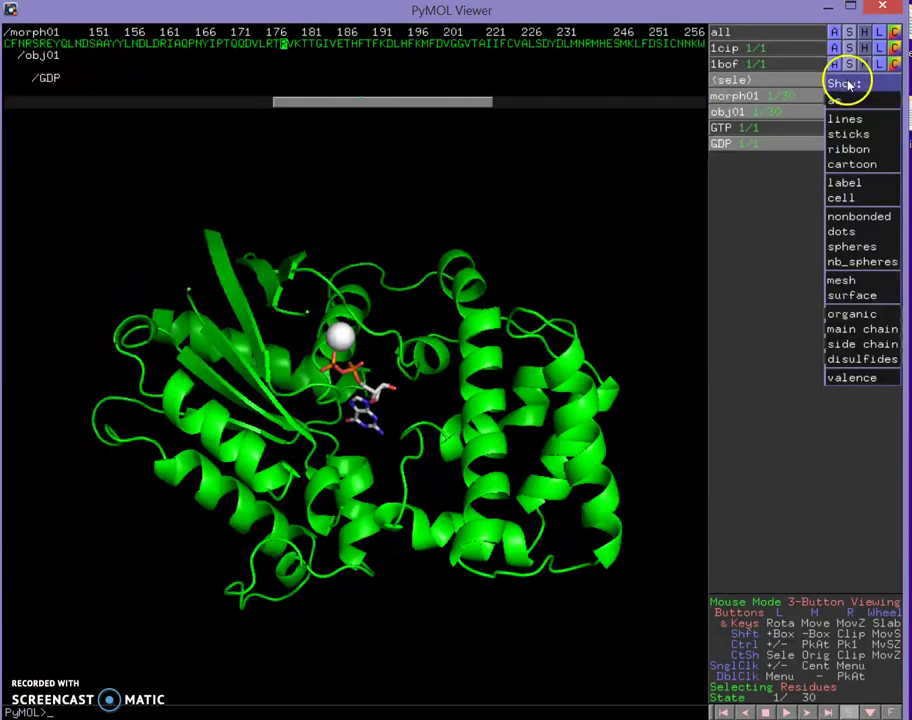
click(873, 141)
drag(410, 471, 383, 366)
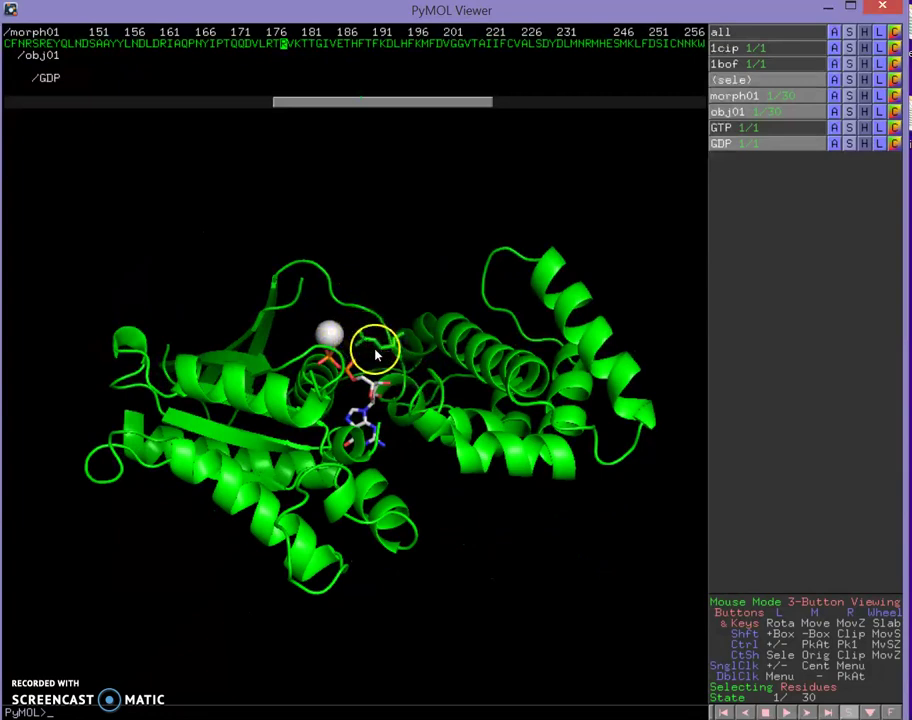
Step: Color the selected arginine by element with green carbons
click(893, 80)
mouse_move(843, 100)
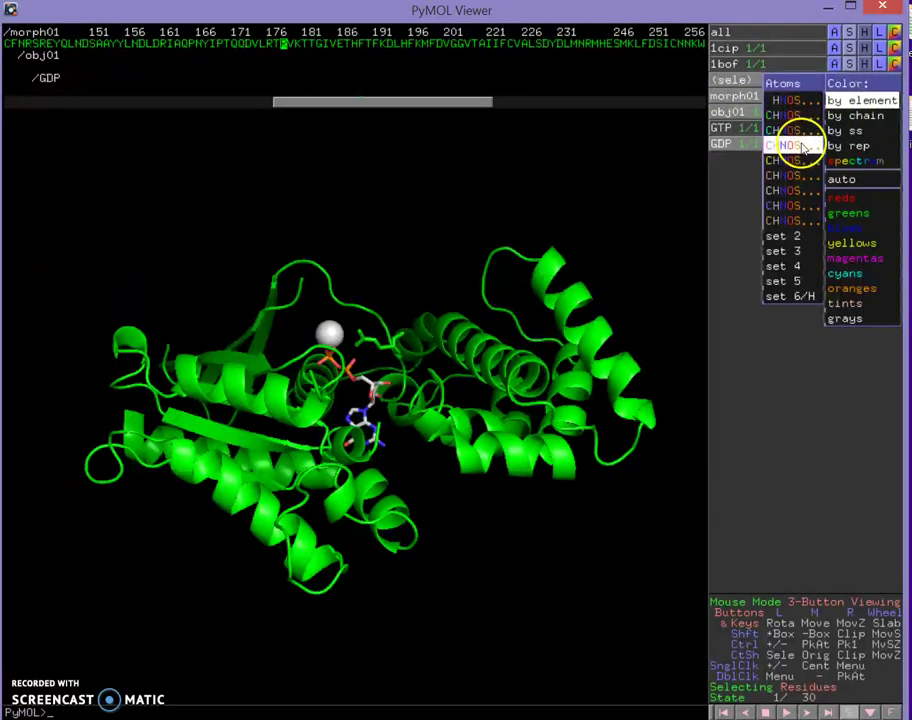
click(790, 115)
Step: Play the morph with the arginine and GDP in close view, stop it, and rewind to the first state
right_drag(408, 252, 463, 527)
drag(463, 527, 350, 213)
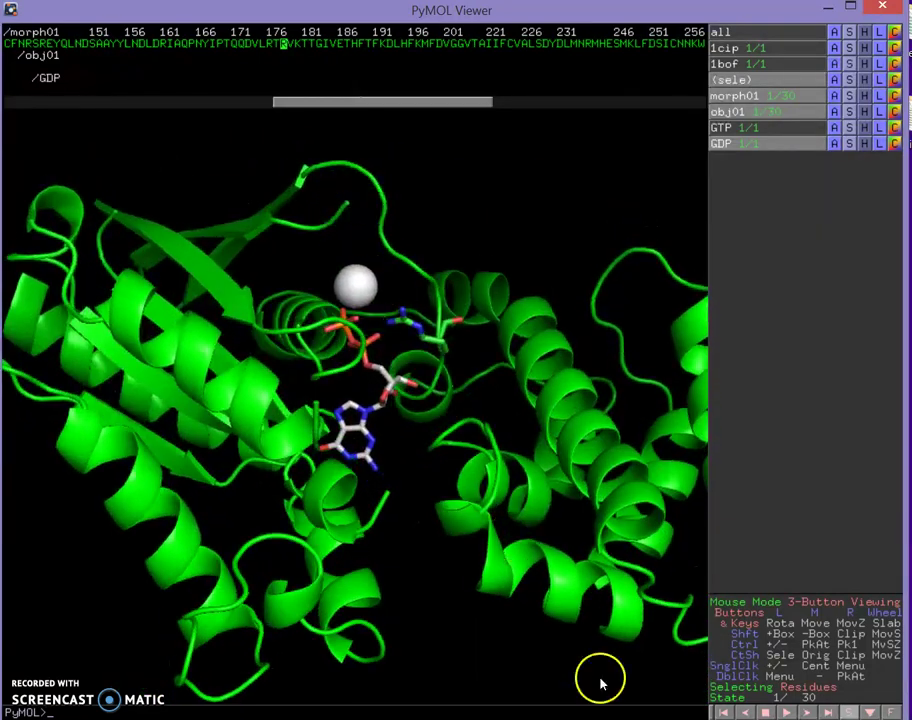
right_drag(532, 503, 514, 447)
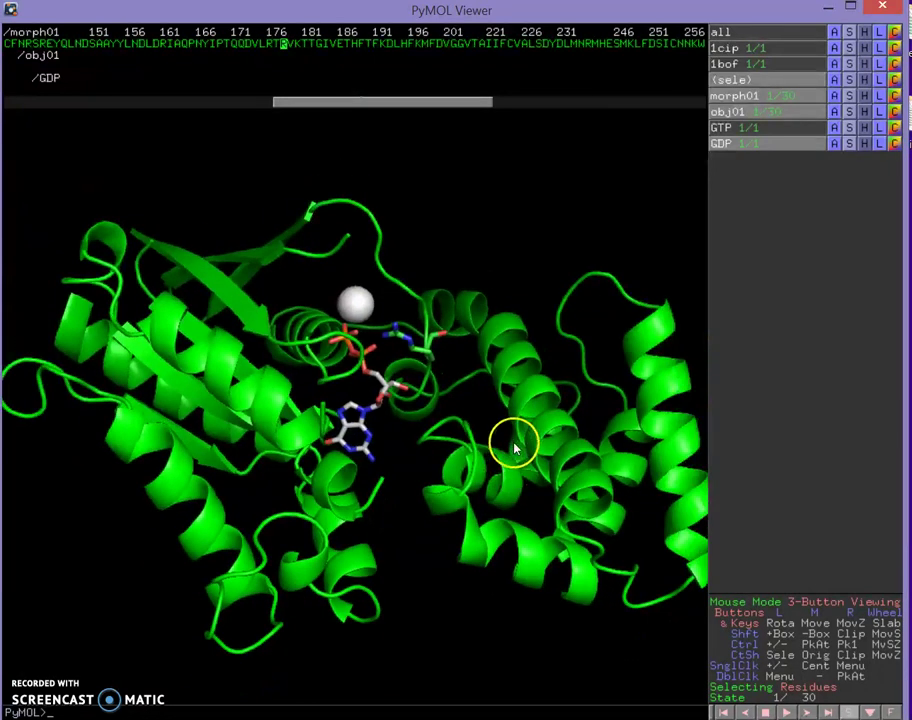
click(788, 712)
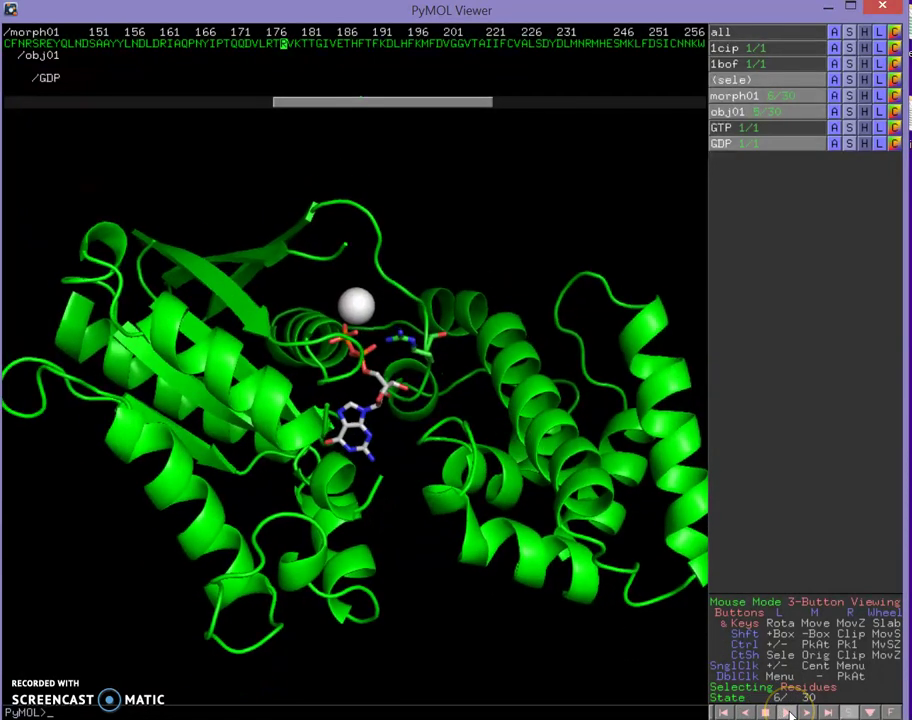
click(766, 712)
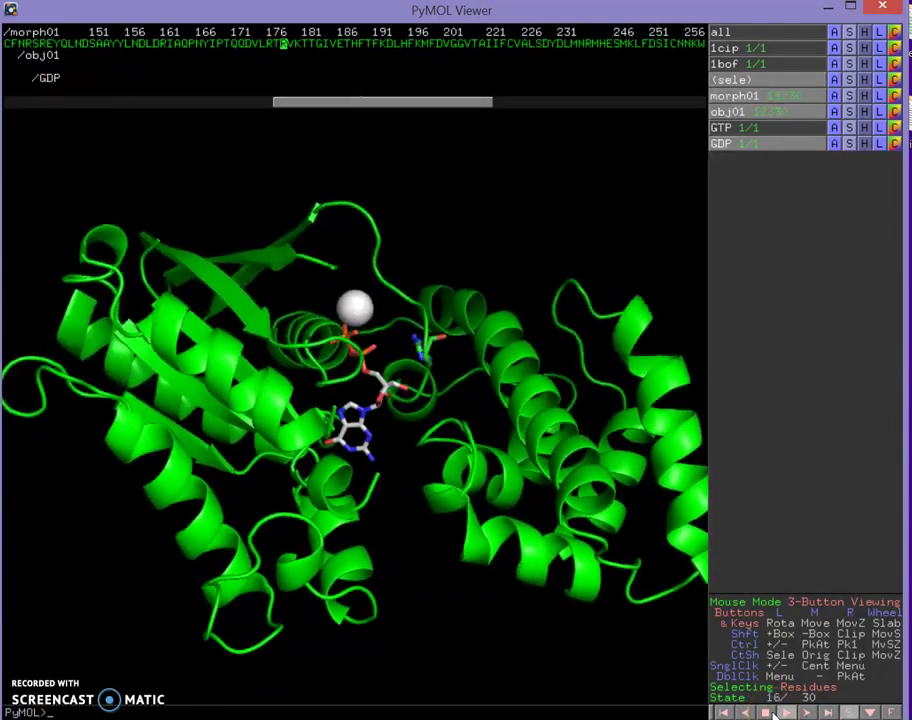
click(745, 712)
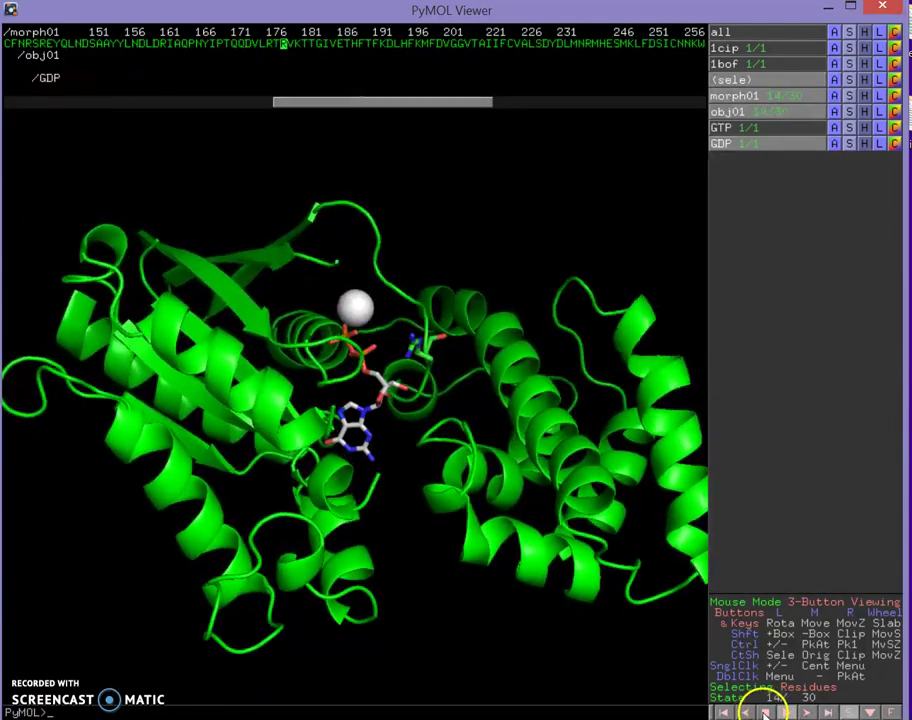
click(724, 712)
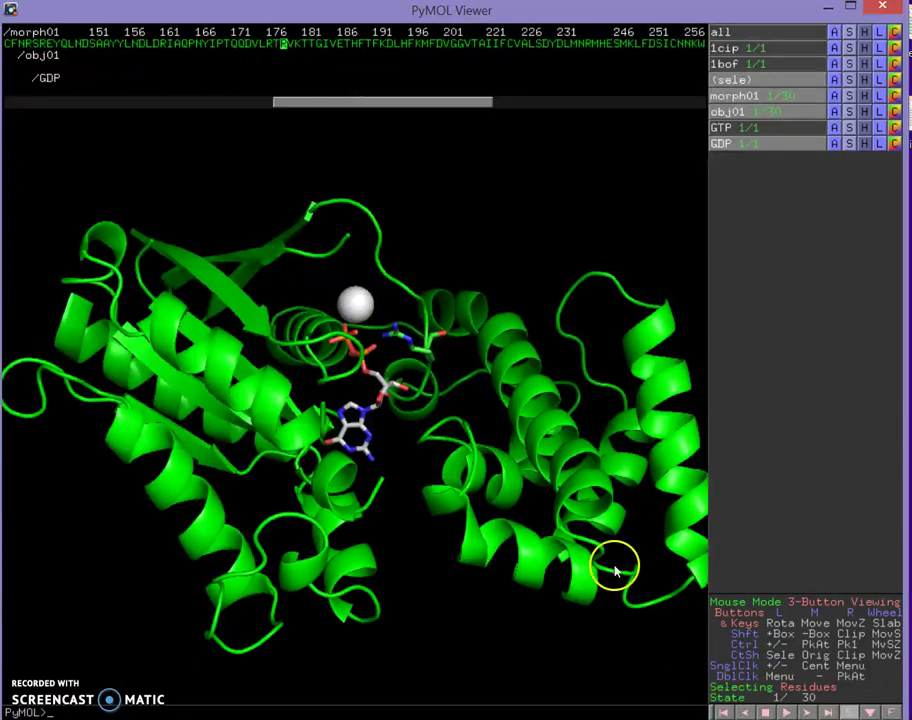
Step: Compare the arginine's position near GDP in the last and first morph states, ending on the first state
right_drag(426, 388, 417, 482)
drag(417, 482, 410, 323)
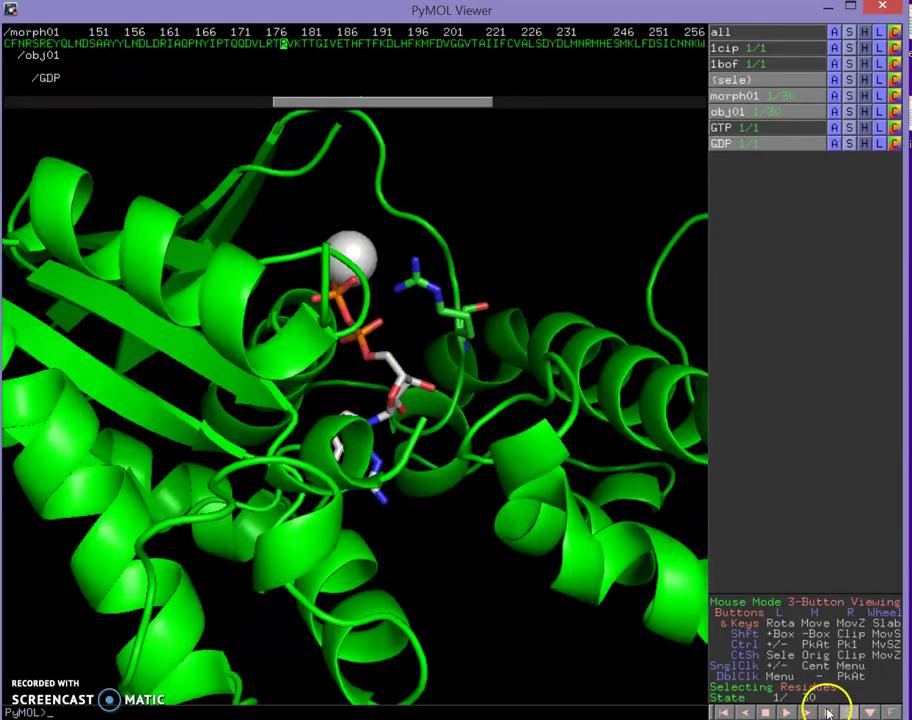
click(828, 712)
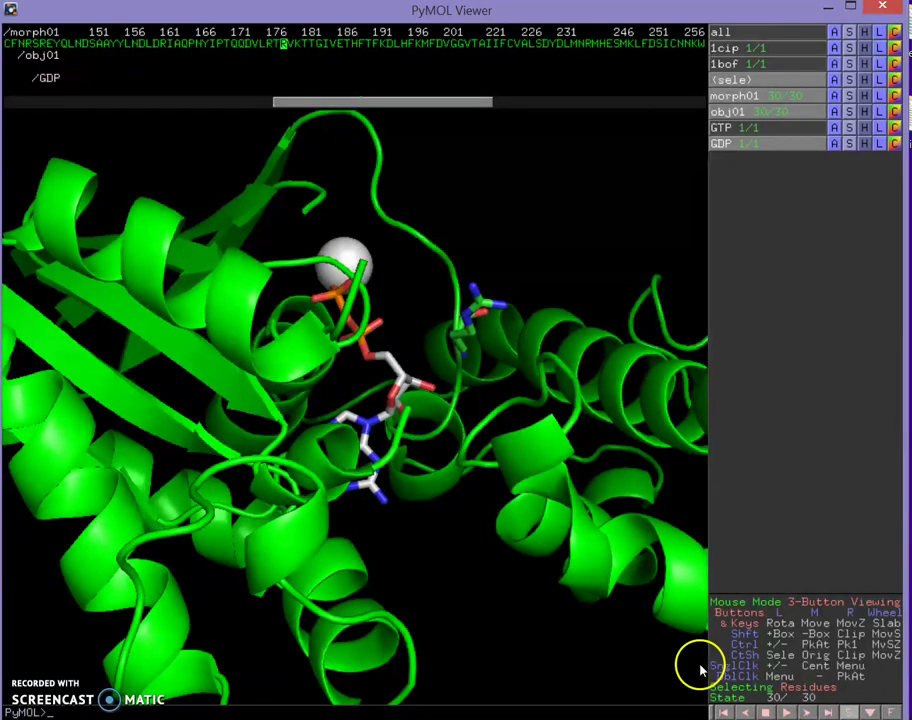
click(723, 712)
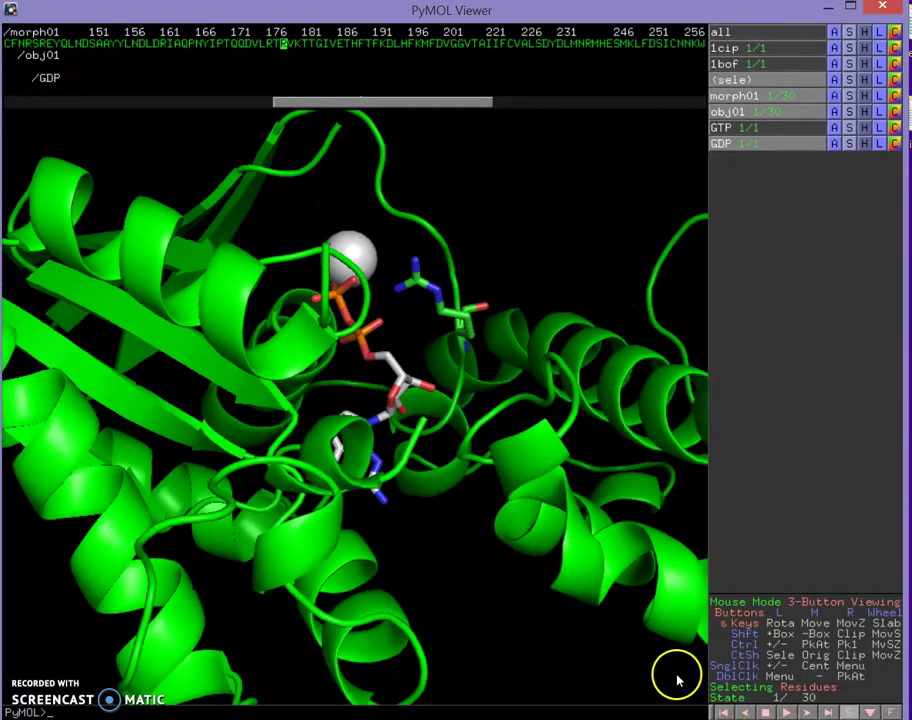
drag(533, 566, 384, 523)
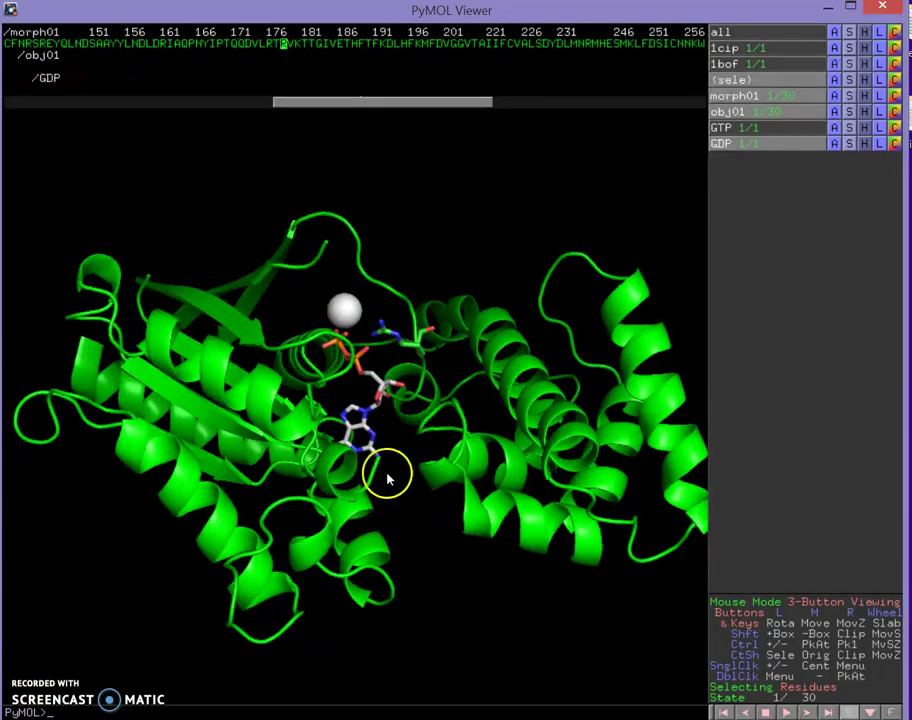
Step: Frame the whole GDP-bound protein in the view and move the viewer window clear of the command window
drag(413, 560, 408, 528)
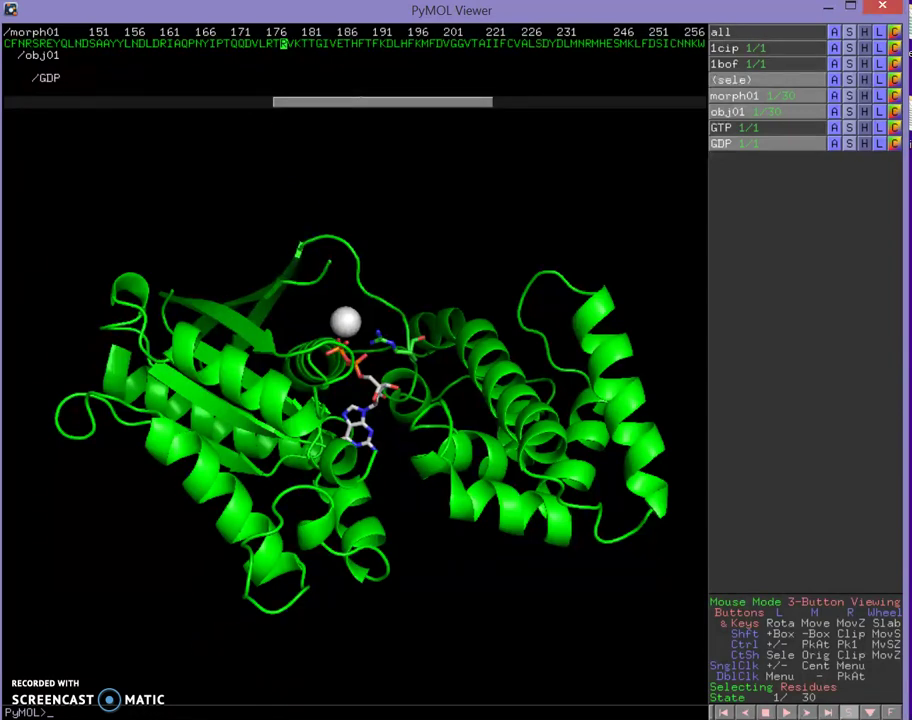
click(205, 616)
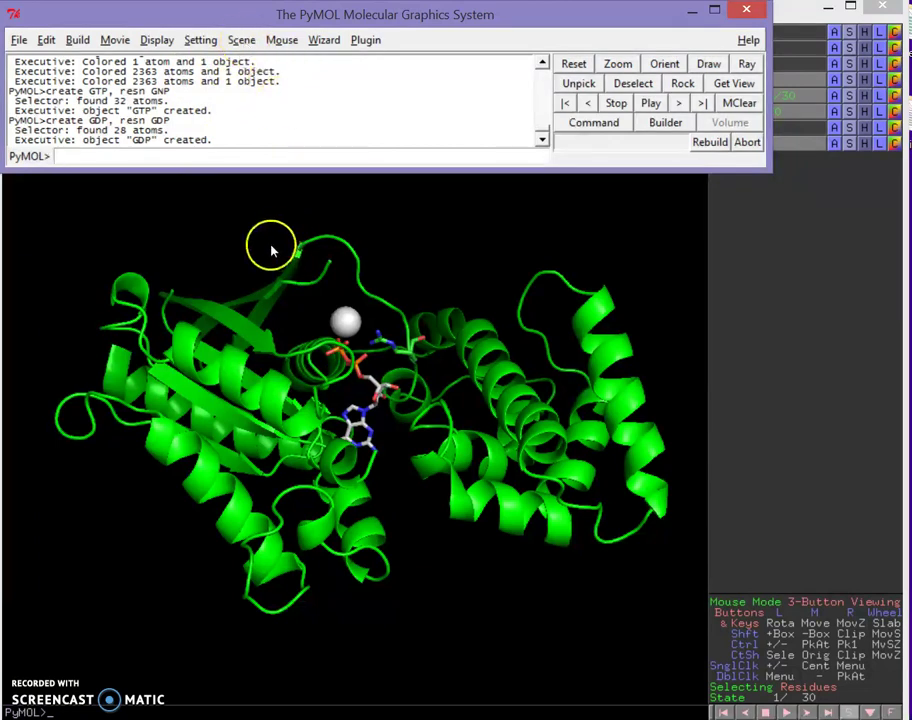
click(387, 509)
drag(390, 524, 376, 532)
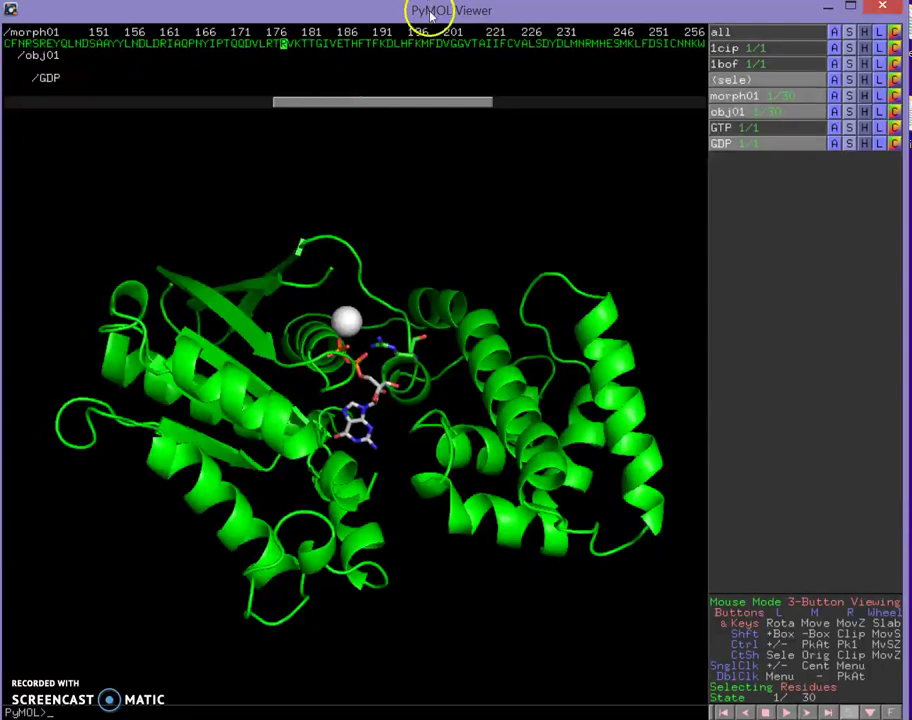
drag(428, 10, 432, 180)
mouse_move(403, 499)
mouse_down()
mouse_move(389, 489)
mouse_move(390, 505)
mouse_up()
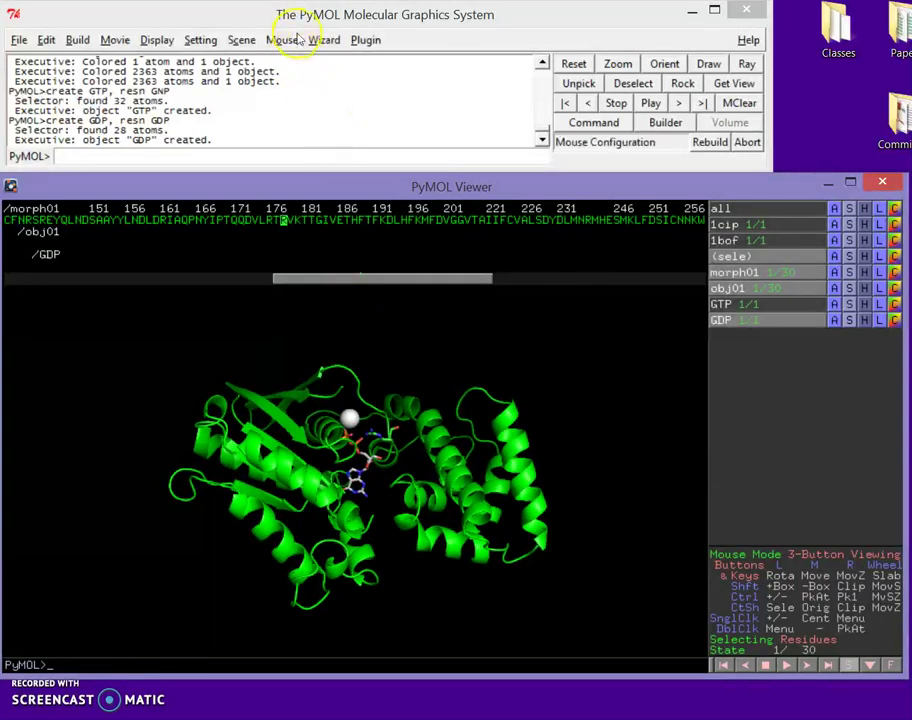
Step: Store the whole-protein view as scene F1 and rename the scene GDPBoundProtein
click(242, 41)
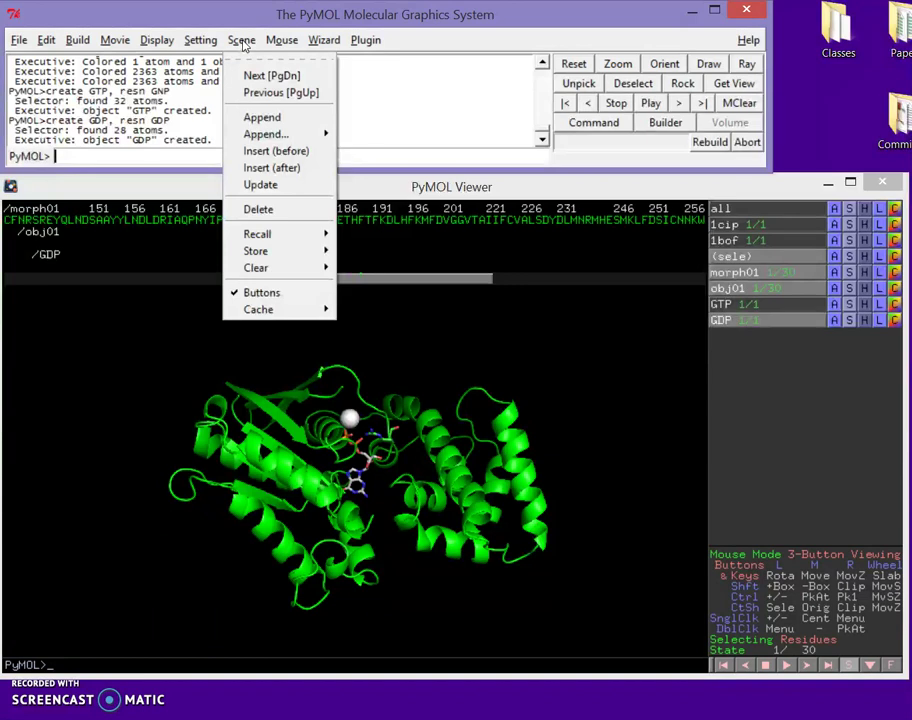
mouse_move(256, 251)
click(200, 252)
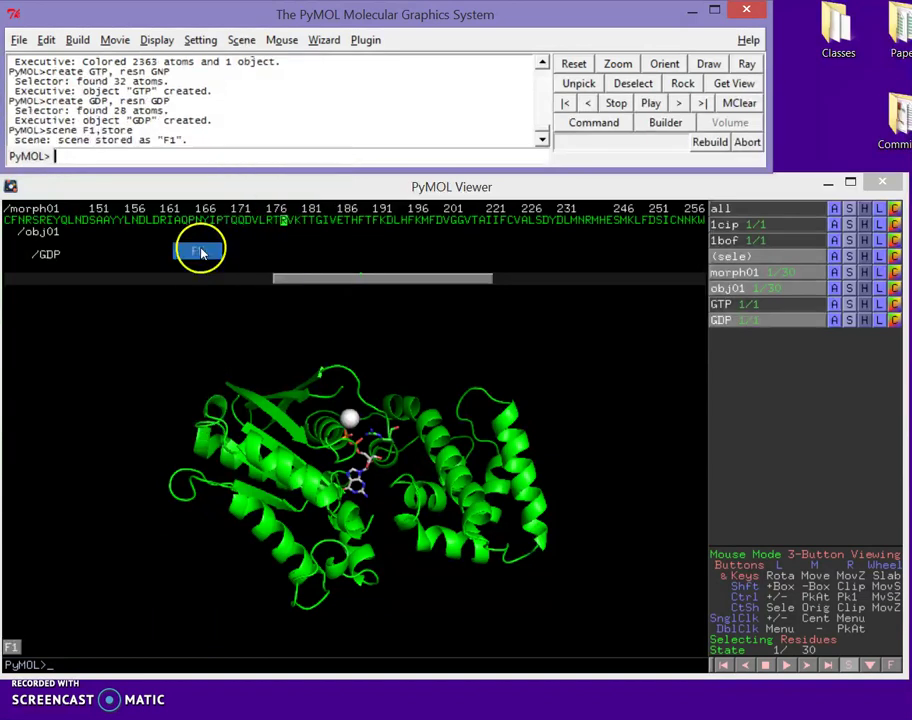
right_click(13, 648)
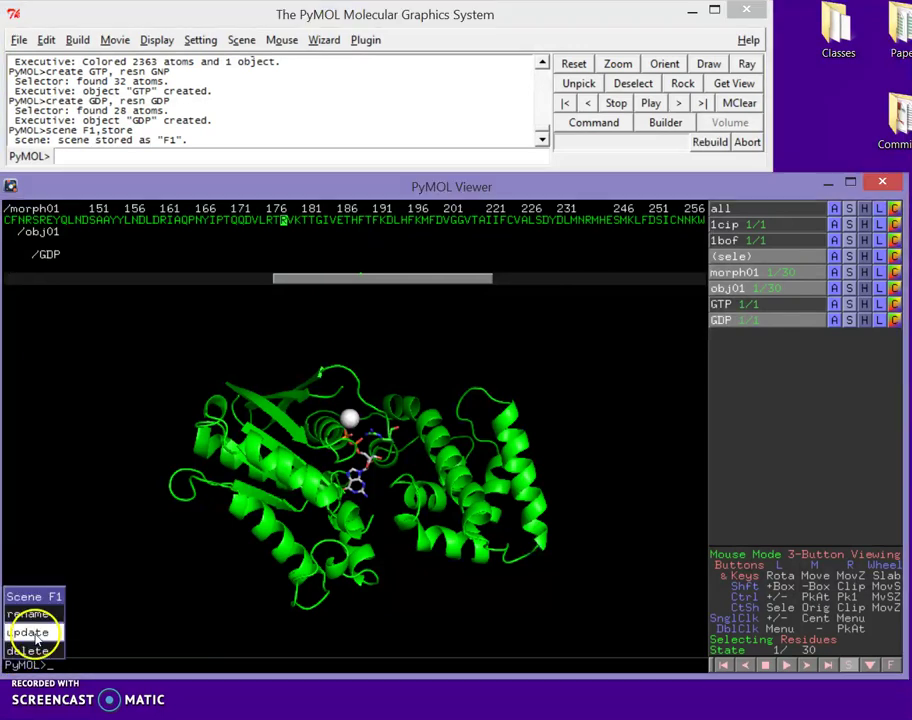
click(30, 614)
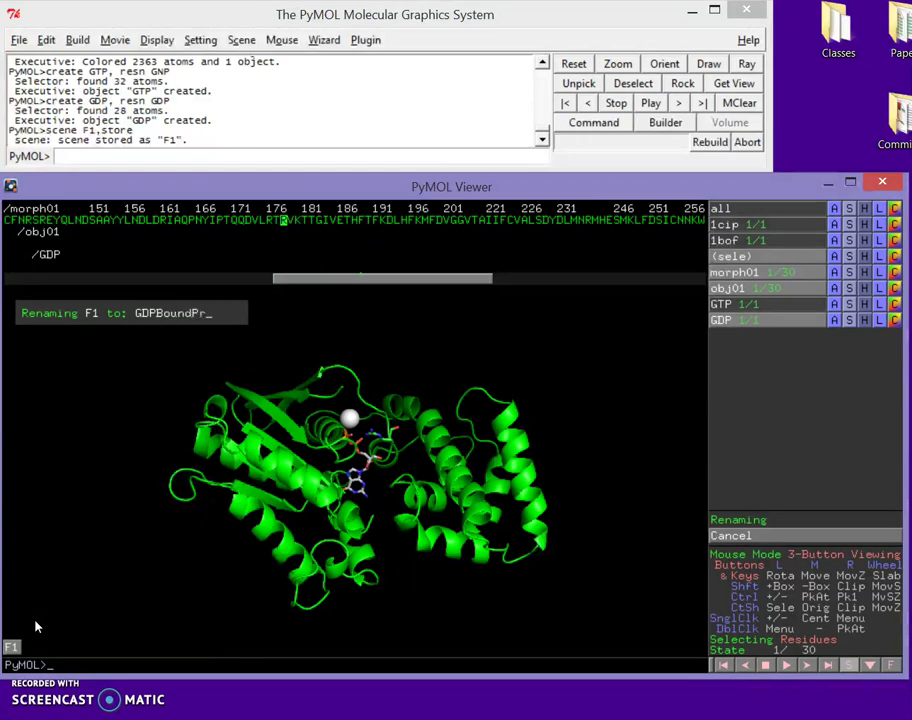
key(Return)
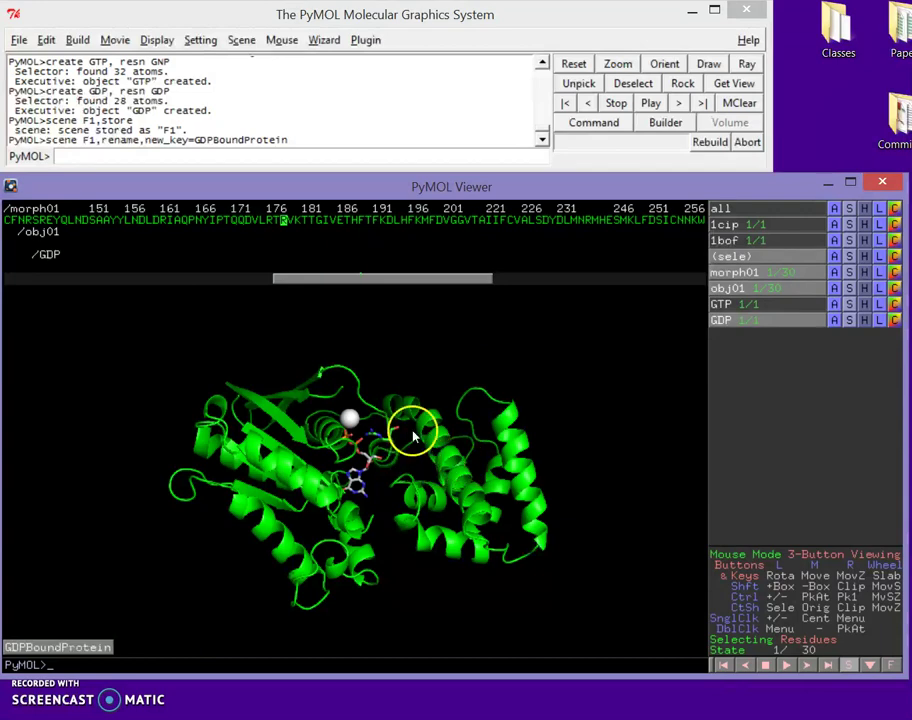
Step: Hide the sequence display and bring the GDP binding site into close view
right_drag(421, 385, 415, 665)
drag(415, 665, 455, 458)
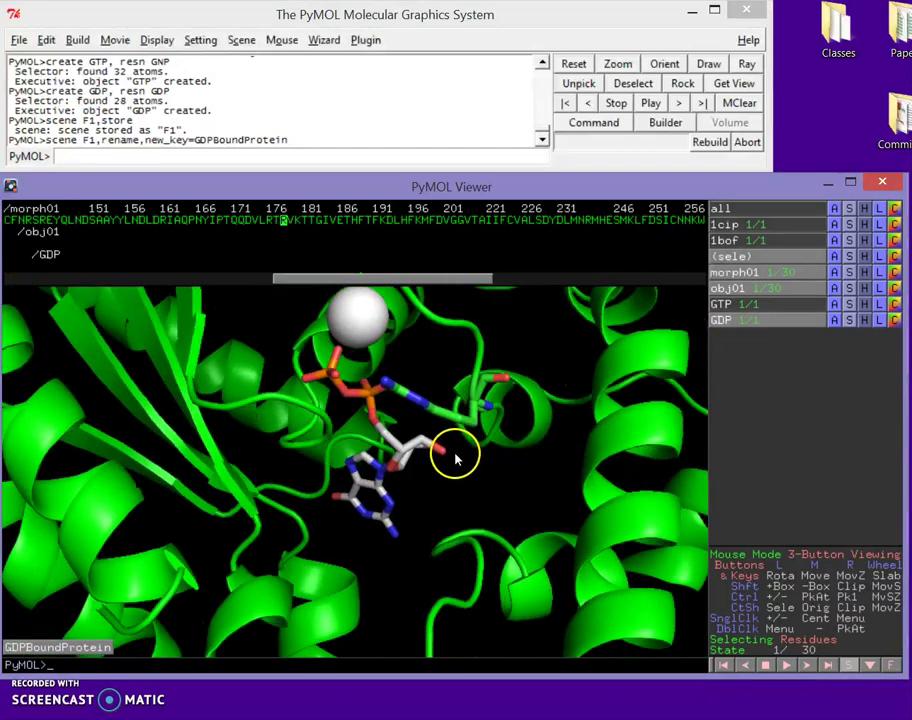
click(848, 666)
right_drag(373, 550, 380, 380)
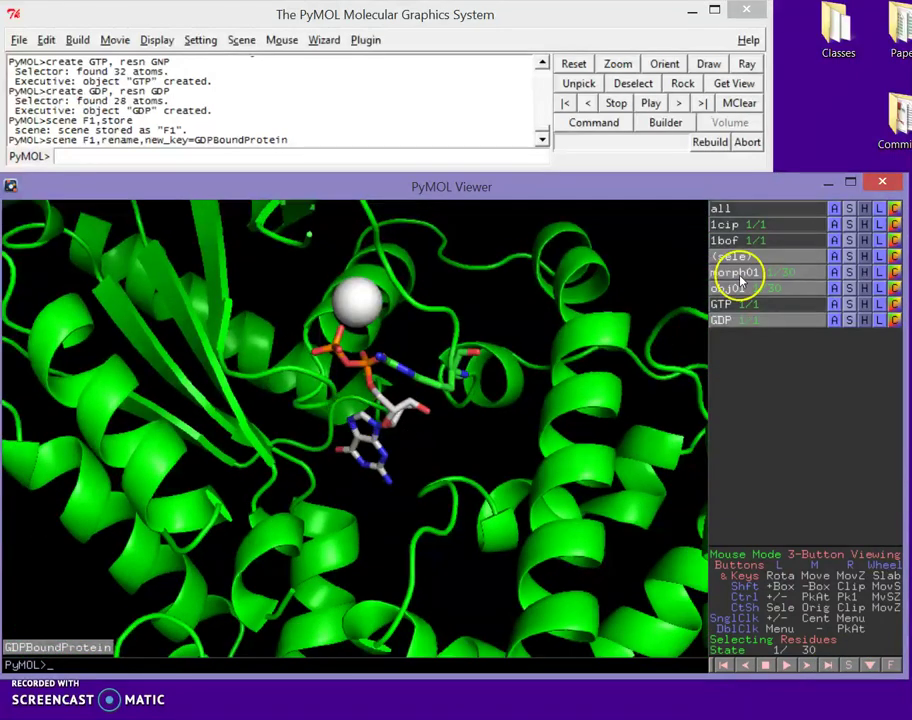
Step: Orient the view on the GDP object and rotate it so the ligand, magnesium ion and arginine are clearly separated
click(835, 320)
click(786, 306)
right_drag(622, 415, 556, 490)
drag(560, 488, 476, 370)
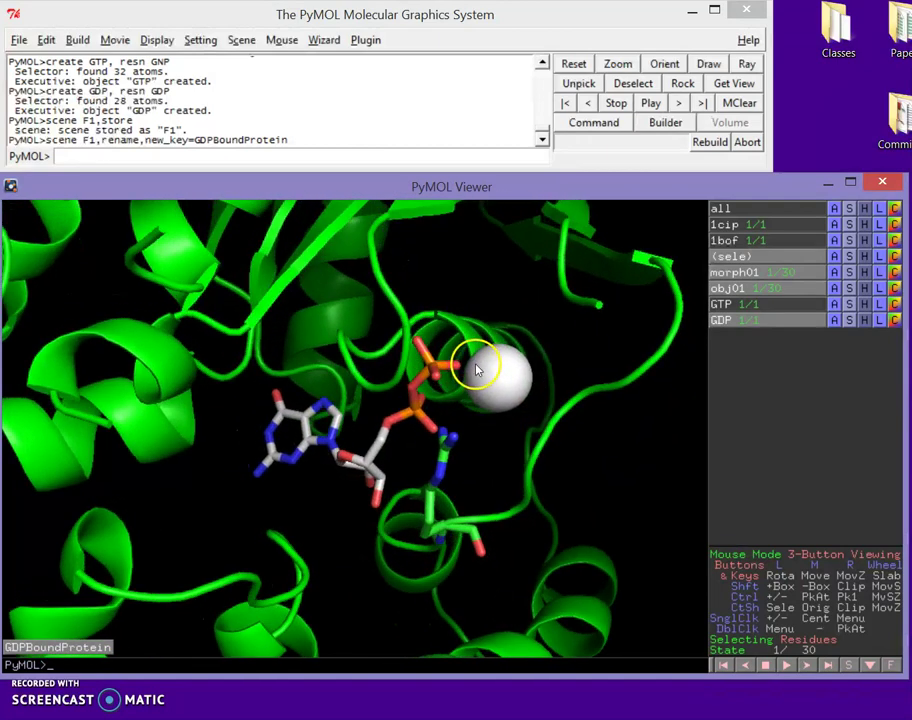
click(251, 28)
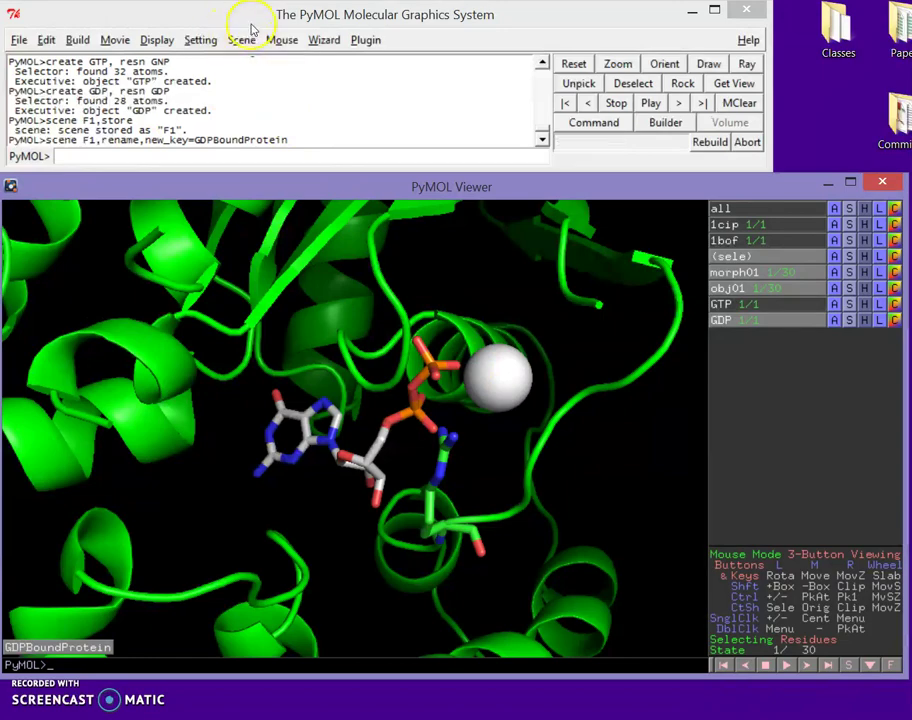
drag(577, 420, 420, 372)
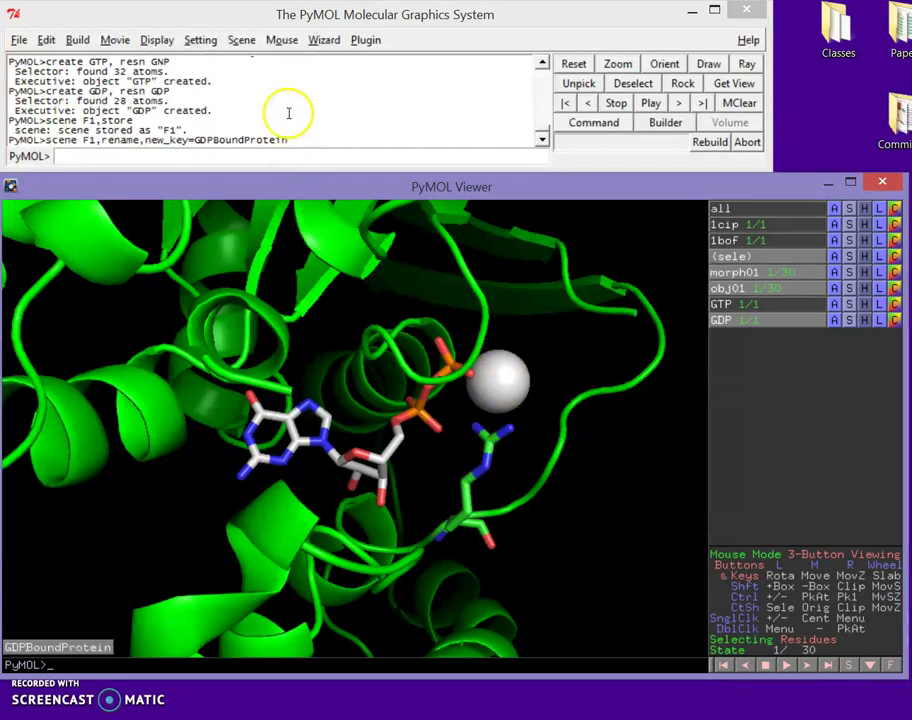
Step: Store the close-up of the GDP binding site as scene F1 and rename the scene GDPActiveSite
click(241, 40)
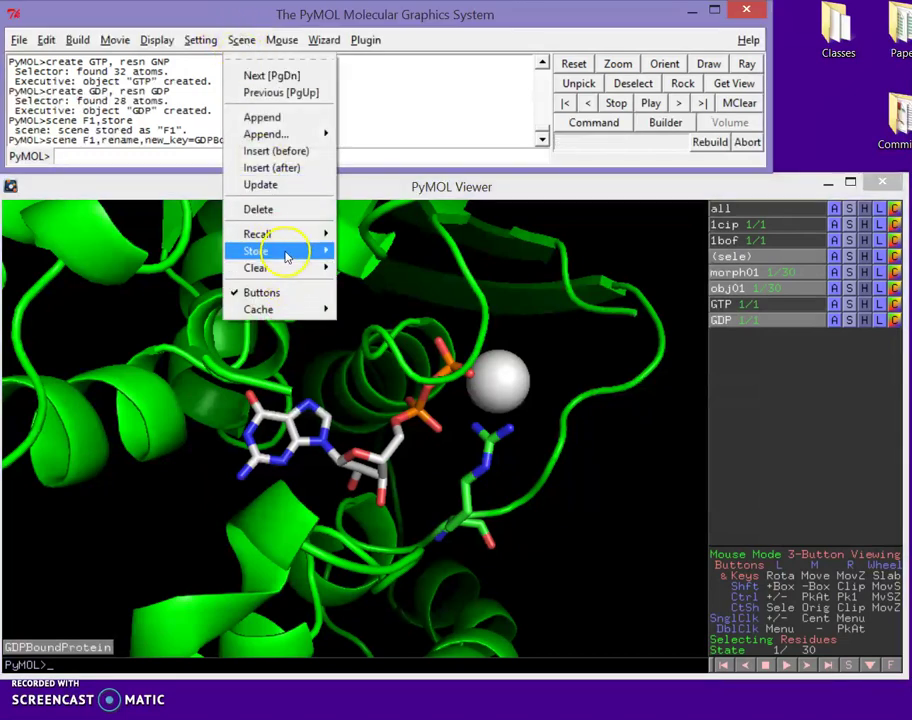
mouse_move(286, 251)
click(199, 252)
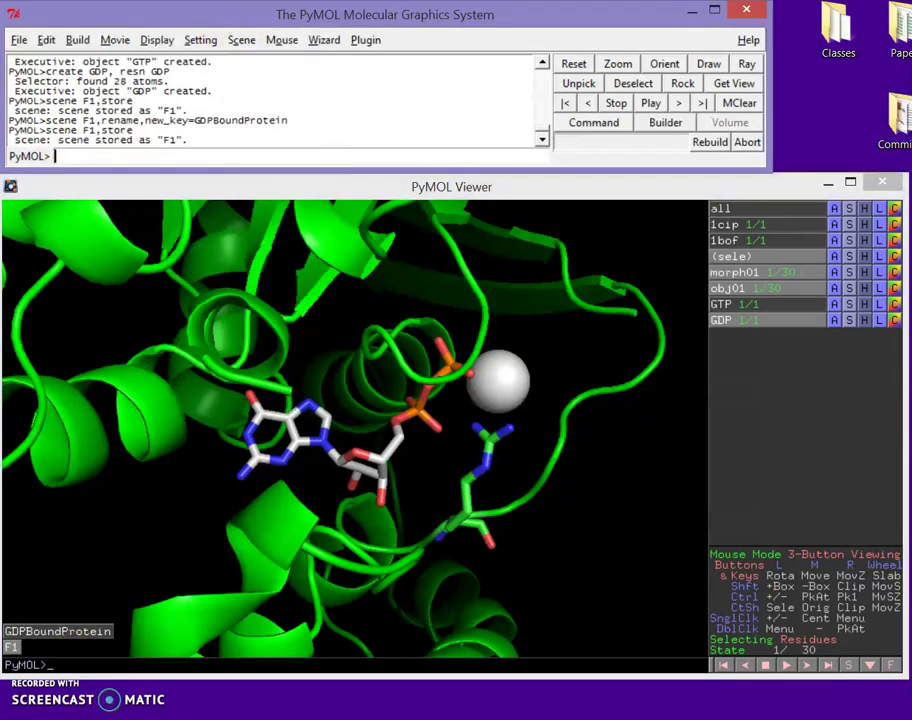
right_click(13, 652)
click(24, 608)
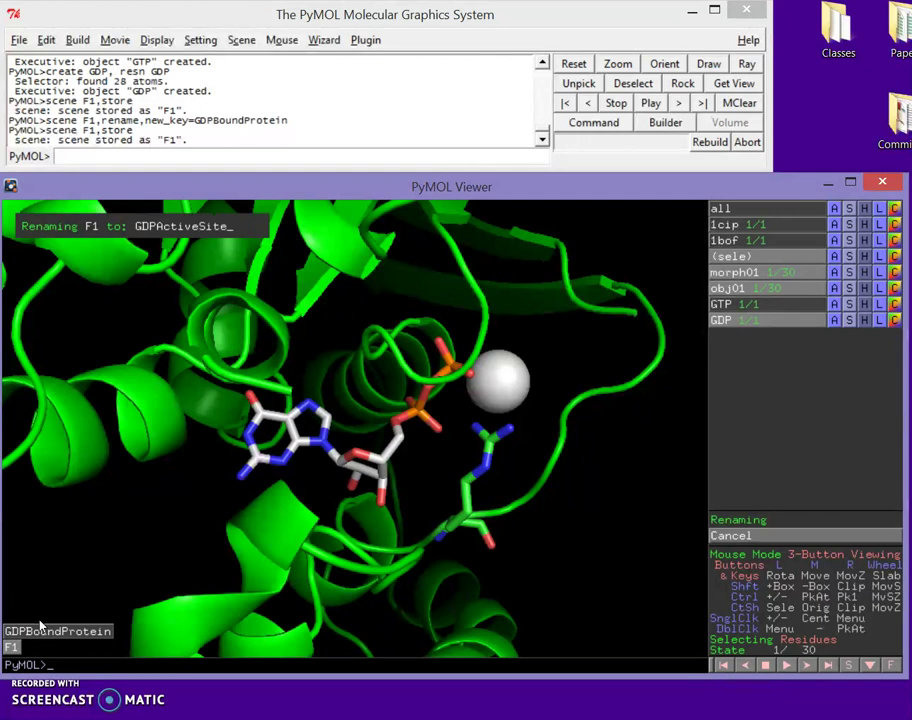
key(Return)
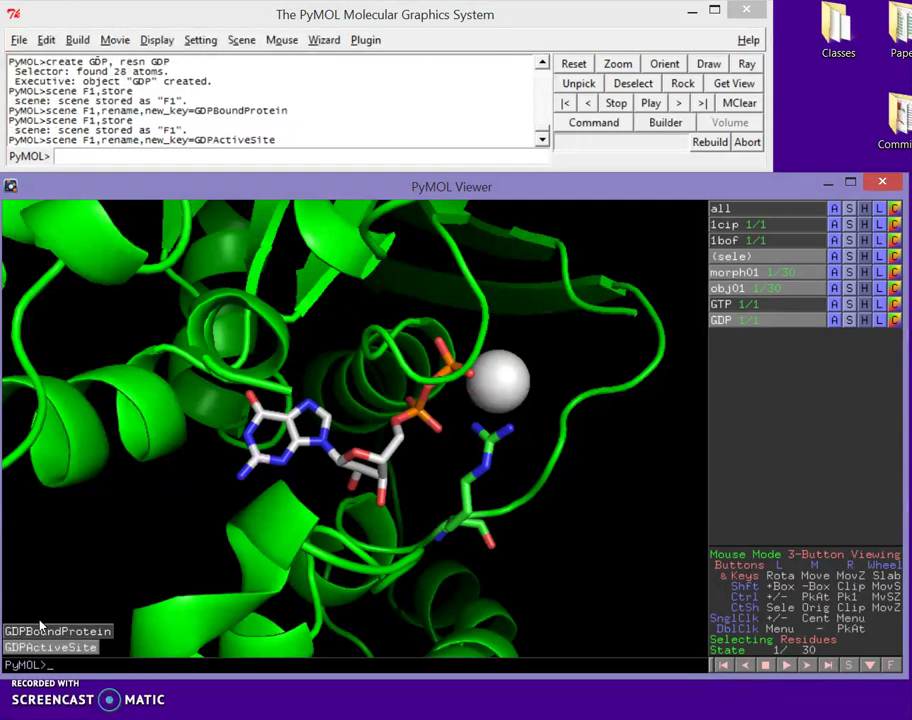
Step: Orient the view on morph01 and rotate it to frame the whole GDP-bound protein
click(835, 272)
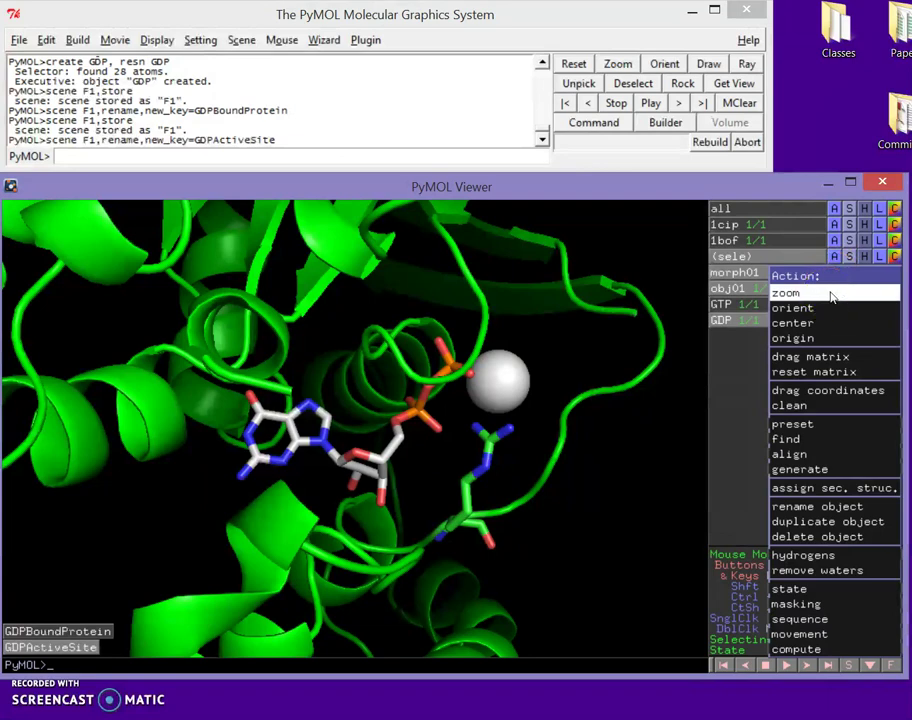
click(790, 308)
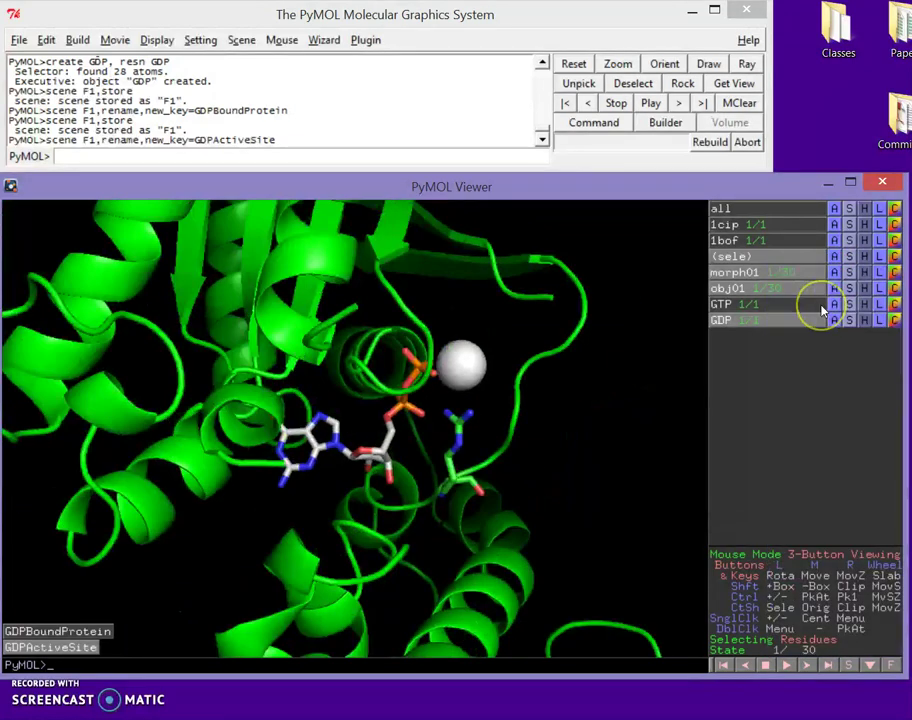
click(422, 350)
drag(422, 350, 399, 472)
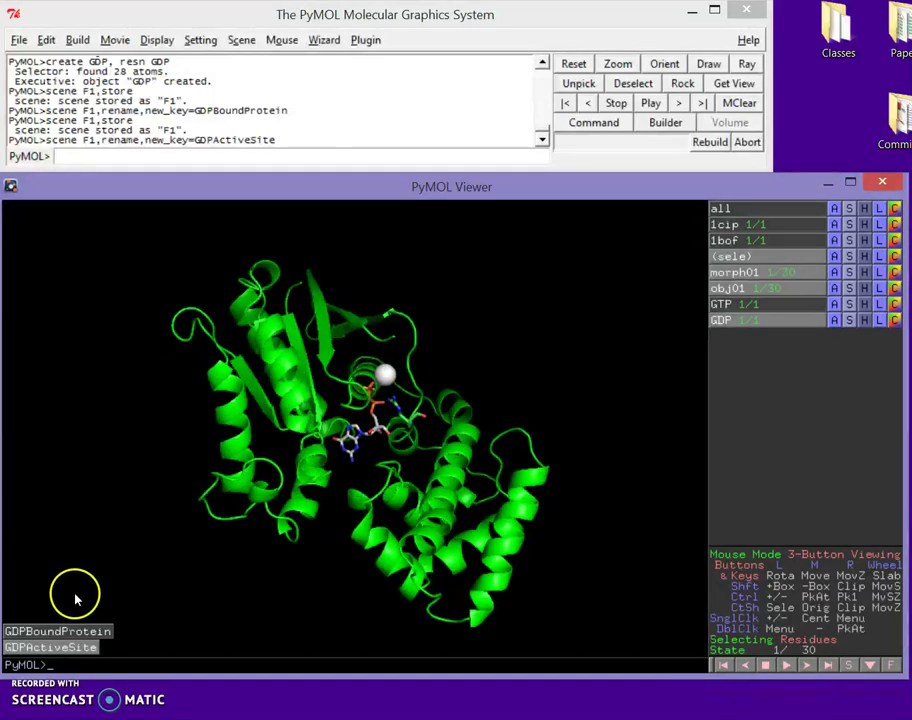
Step: Store the second whole-protein view as scene F1 and rename the scene GDPProtein2
click(243, 42)
mouse_move(296, 256)
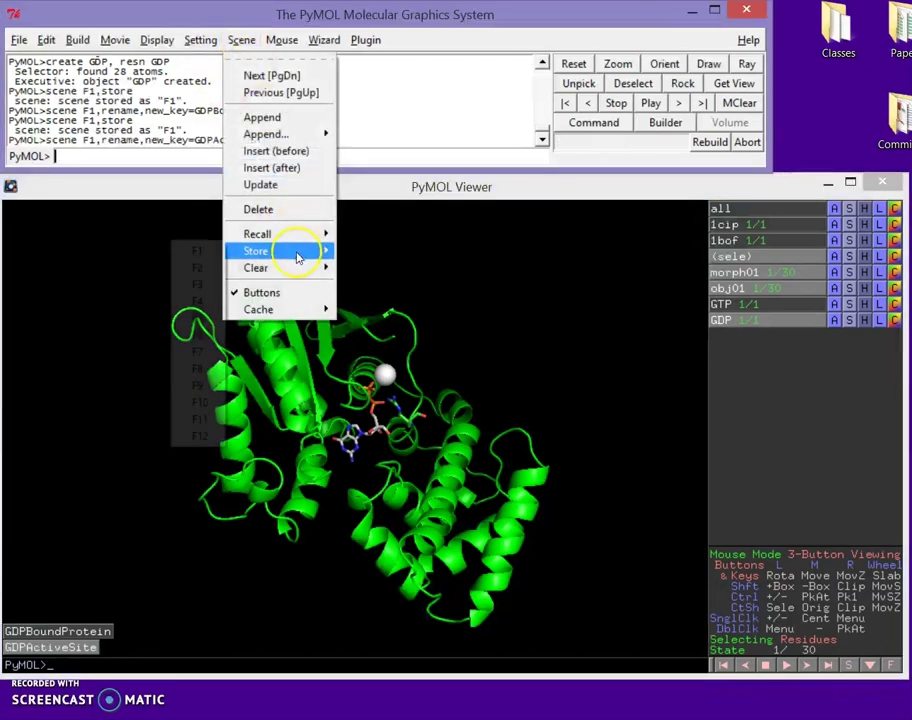
click(205, 251)
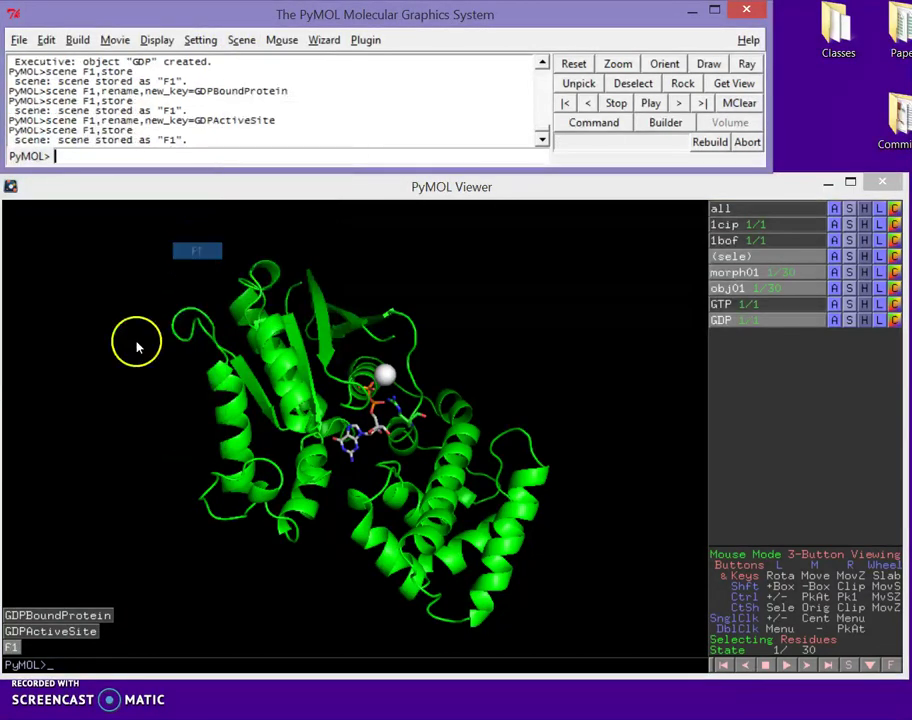
right_click(14, 648)
click(30, 612)
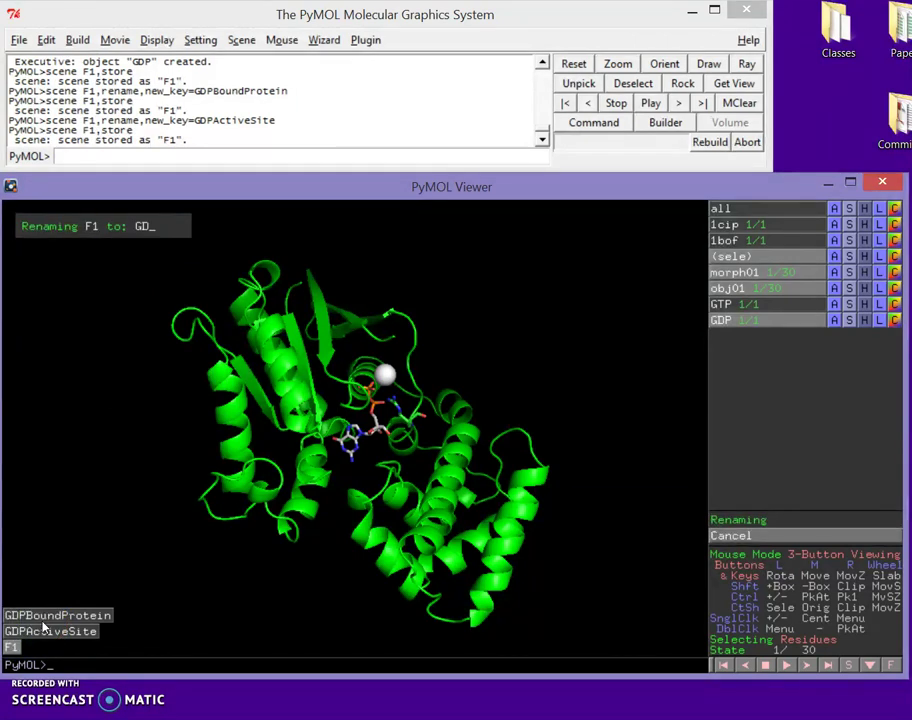
text(GDPProtein2)
key(Return)
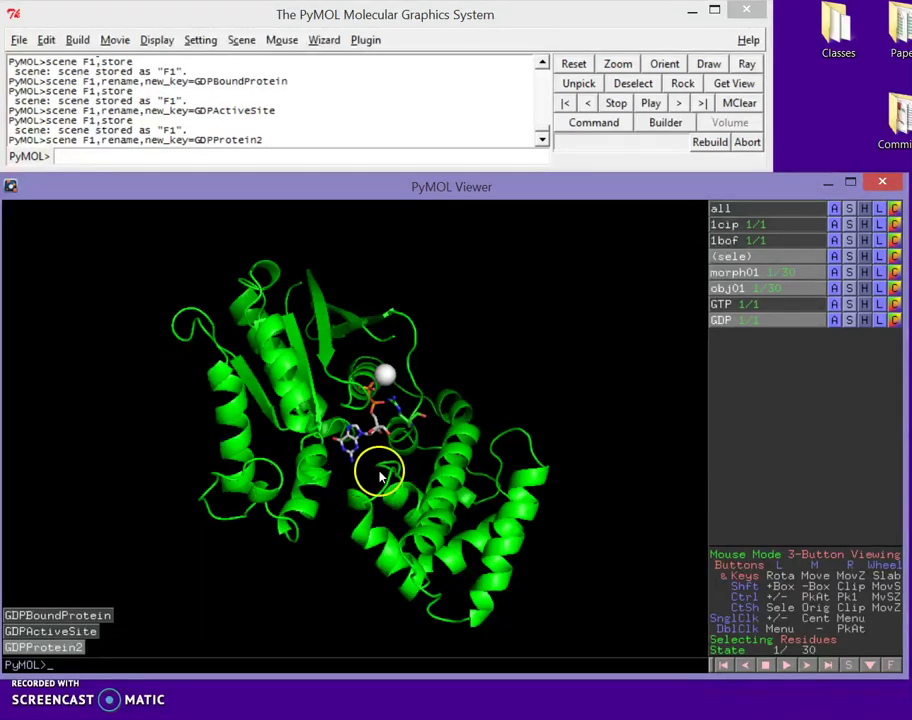
Step: Show GTP instead of GDP at morph state 30 and store the view as scene F1
click(750, 305)
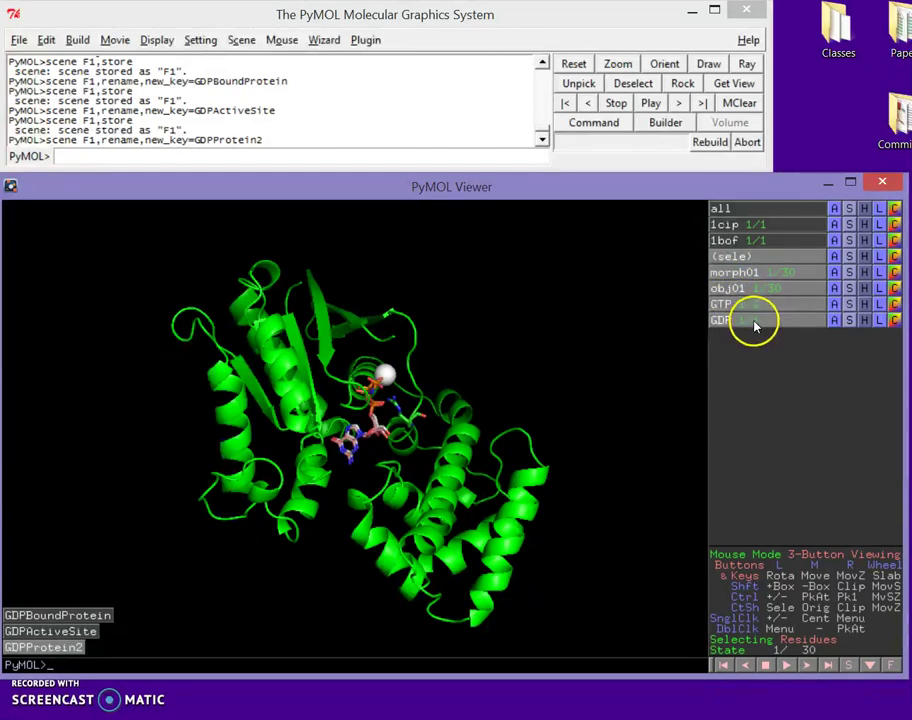
click(727, 319)
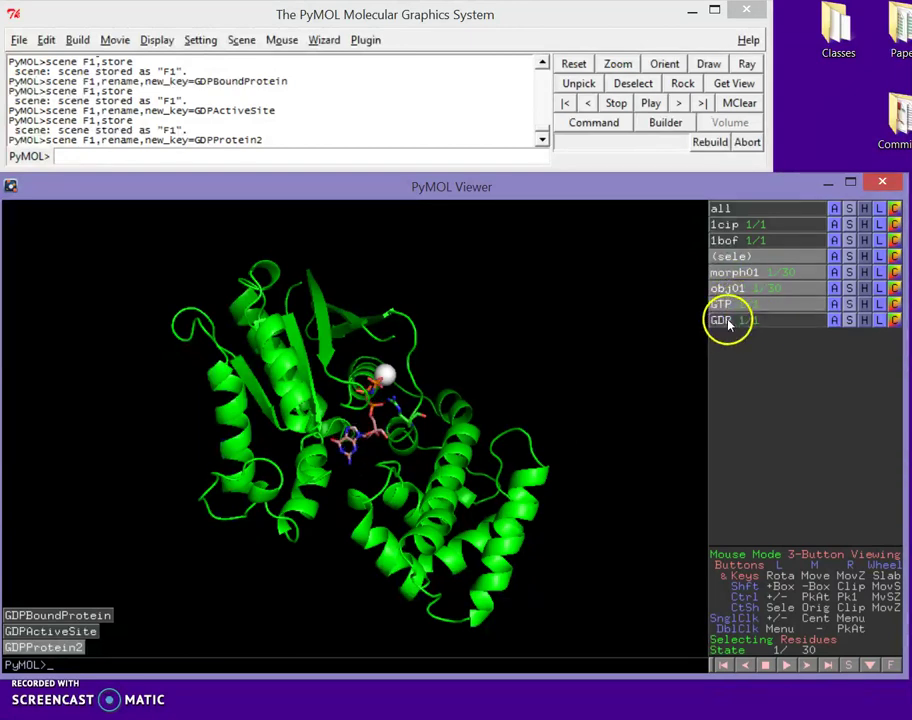
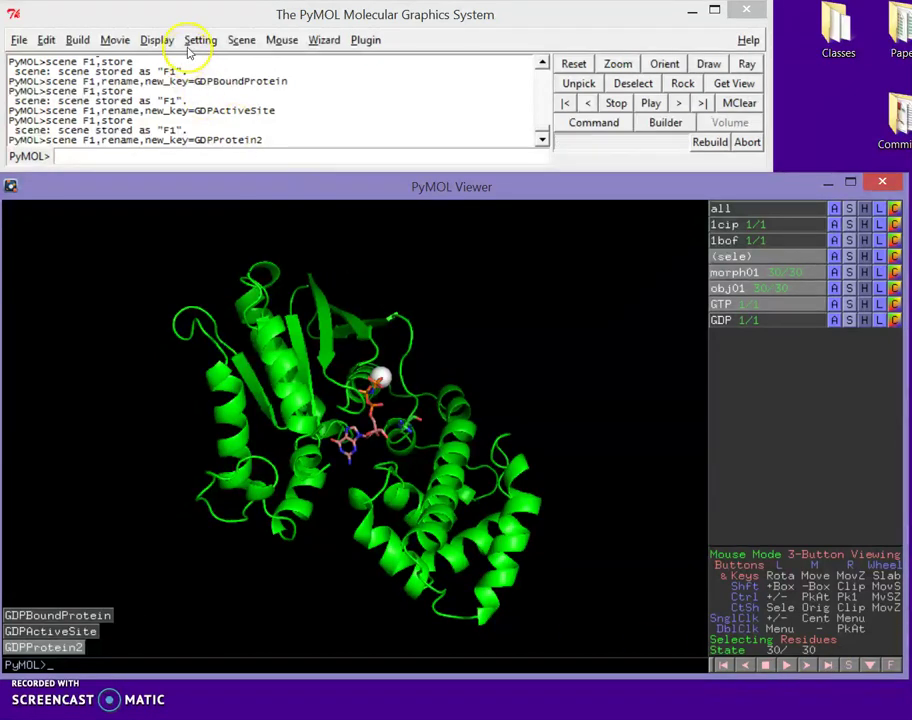
click(241, 40)
mouse_move(255, 248)
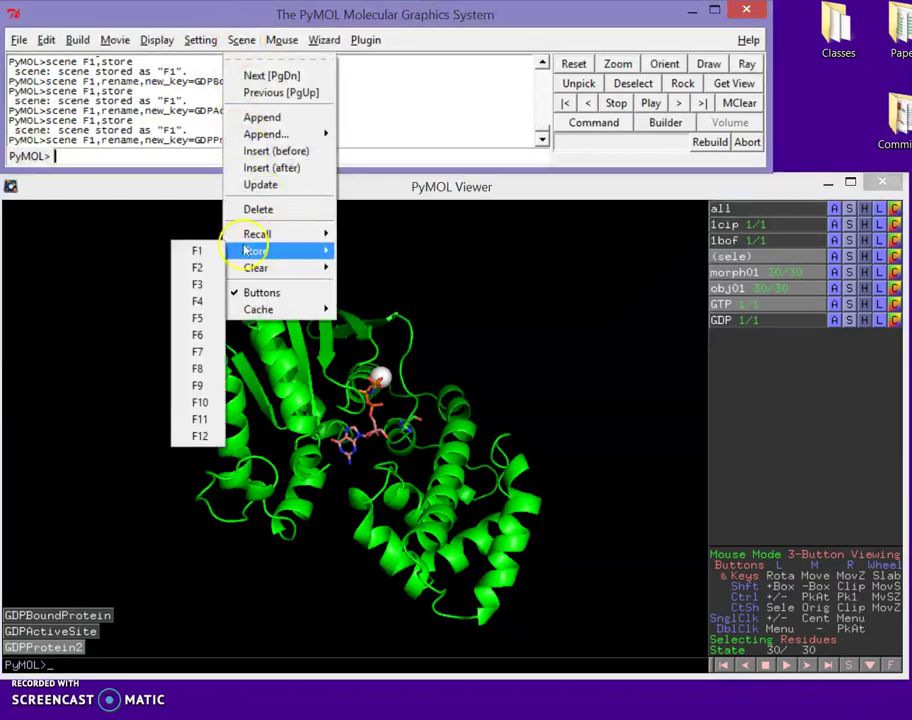
click(203, 252)
Step: Rename the newly stored F1 scene GTPBoundProtein
right_click(14, 647)
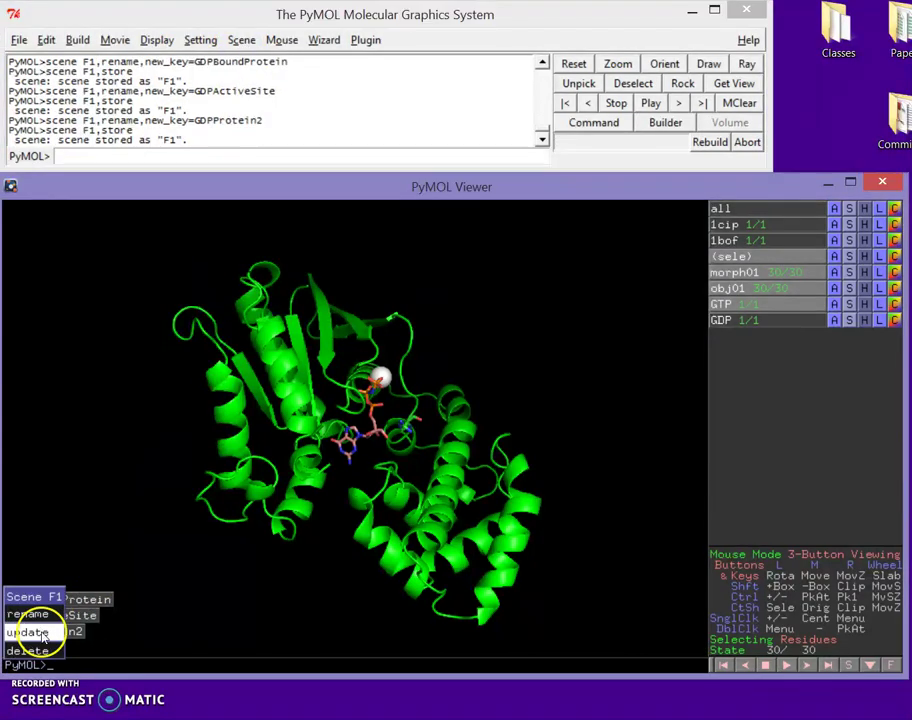
click(44, 614)
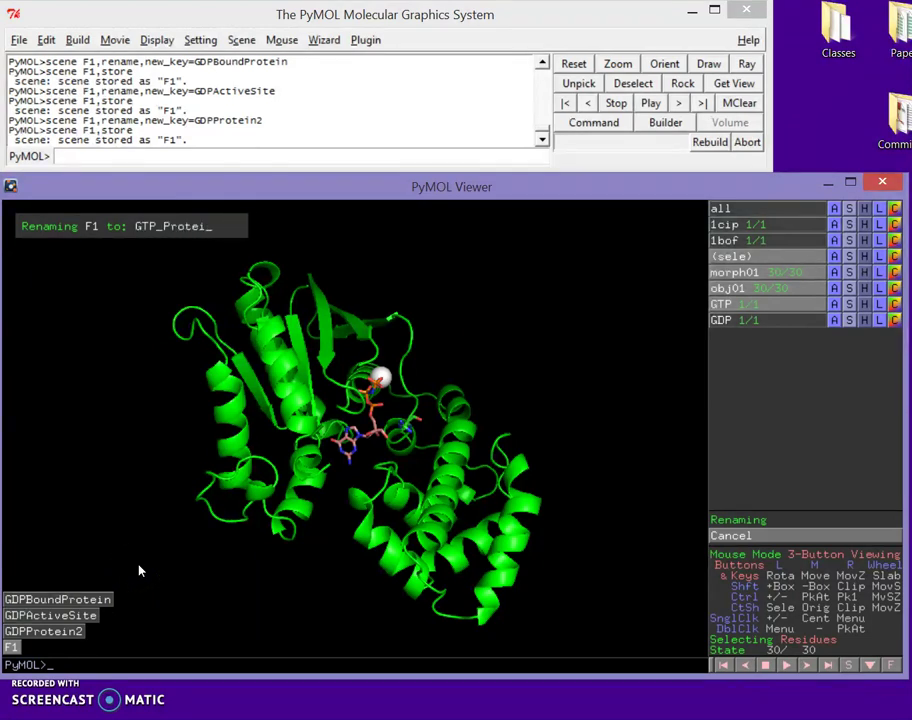
text(GTB)
key(BackSpace)
text(PBoundProtein)
key(Return)
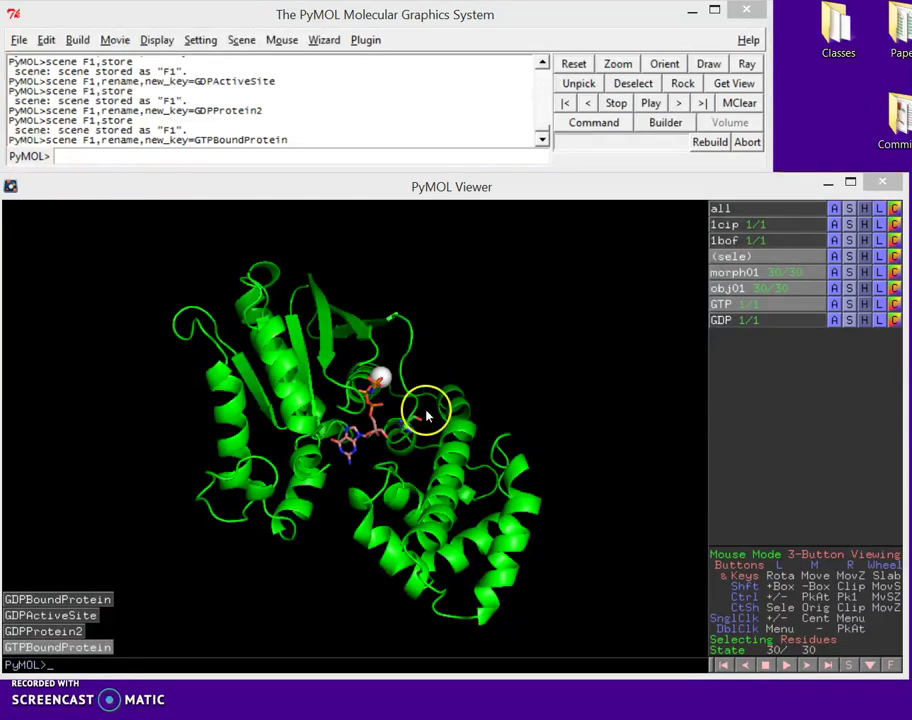
Step: Frame a close view of the GTP binding site, with GTP, the magnesium ion and the arginine clearly separated
click(840, 310)
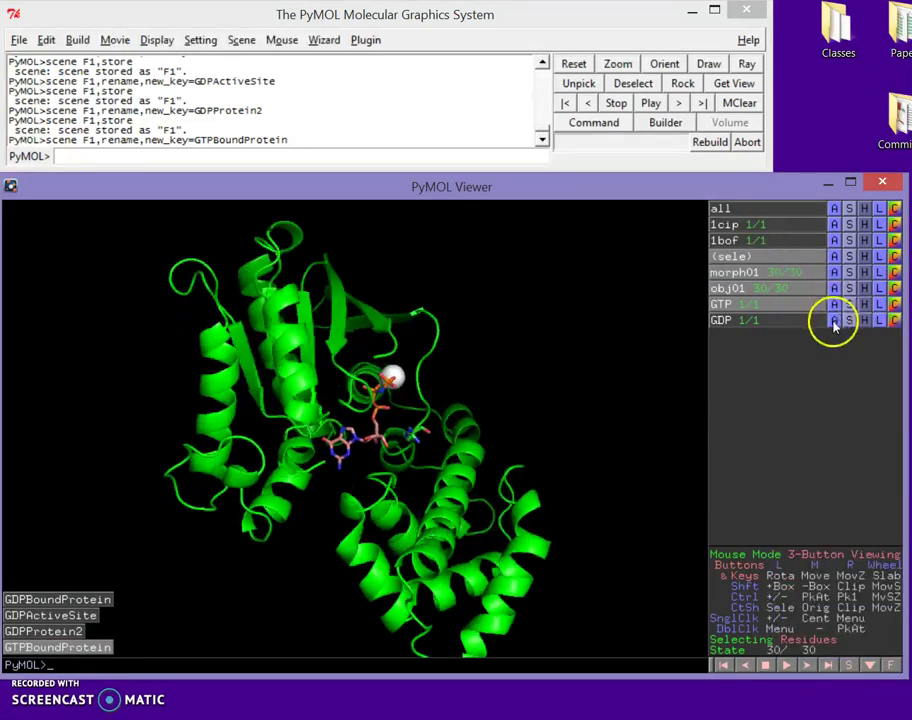
right_drag(498, 515, 499, 332)
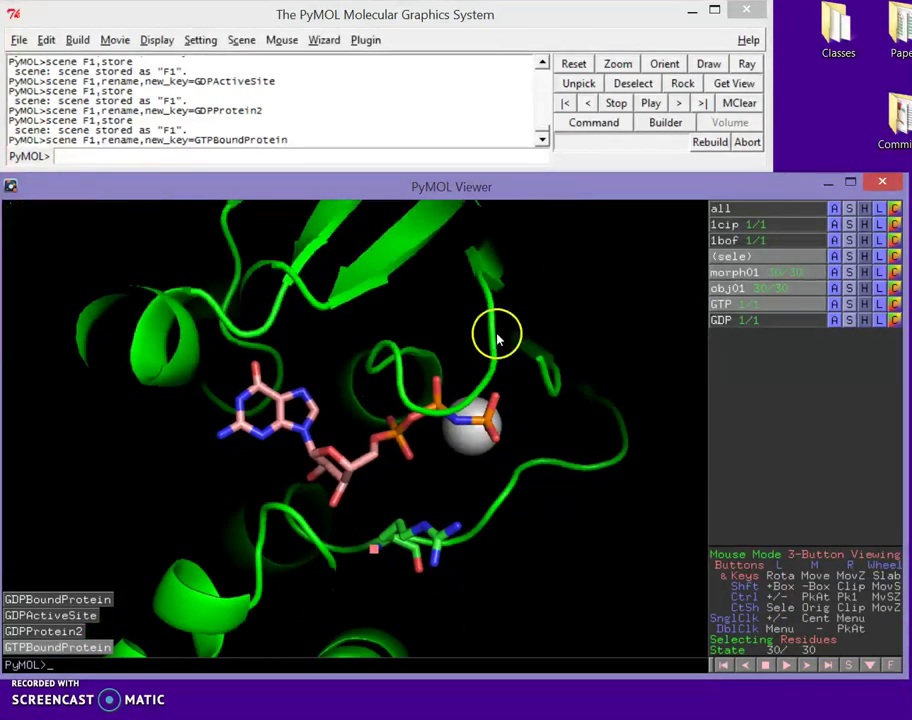
drag(459, 477, 425, 535)
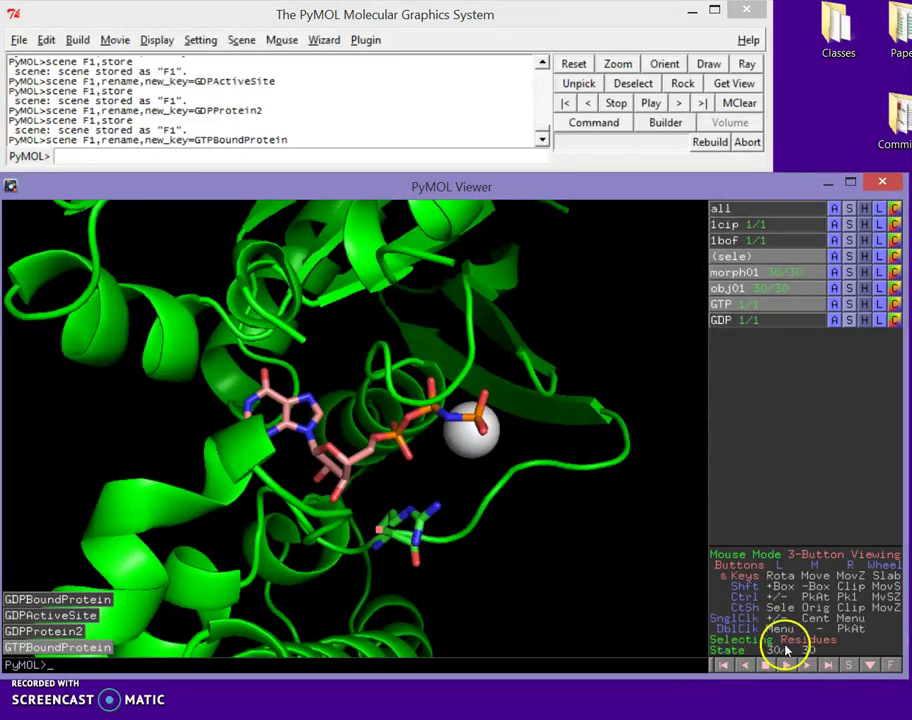
Step: Store the close view of the GTP binding site as scene F1 and rename the scene GTPActiveSite
click(240, 40)
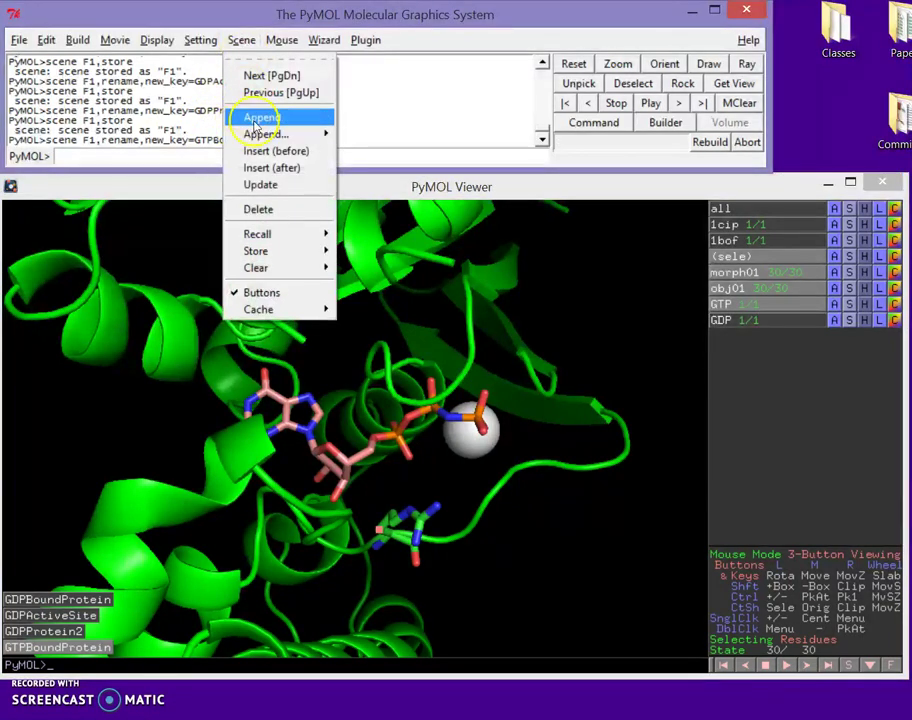
mouse_move(295, 254)
click(195, 251)
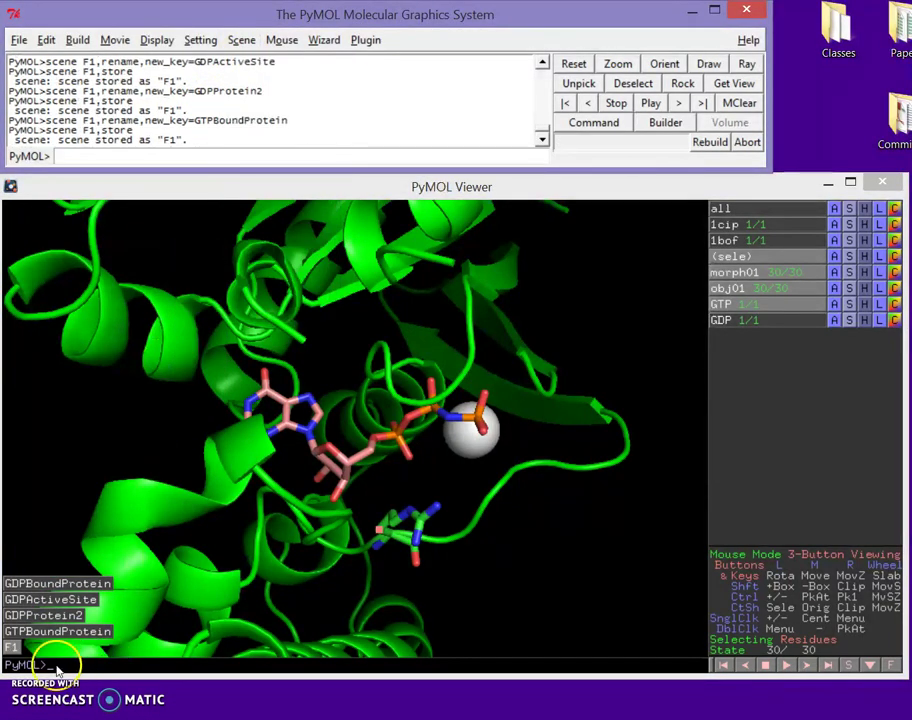
right_click(16, 652)
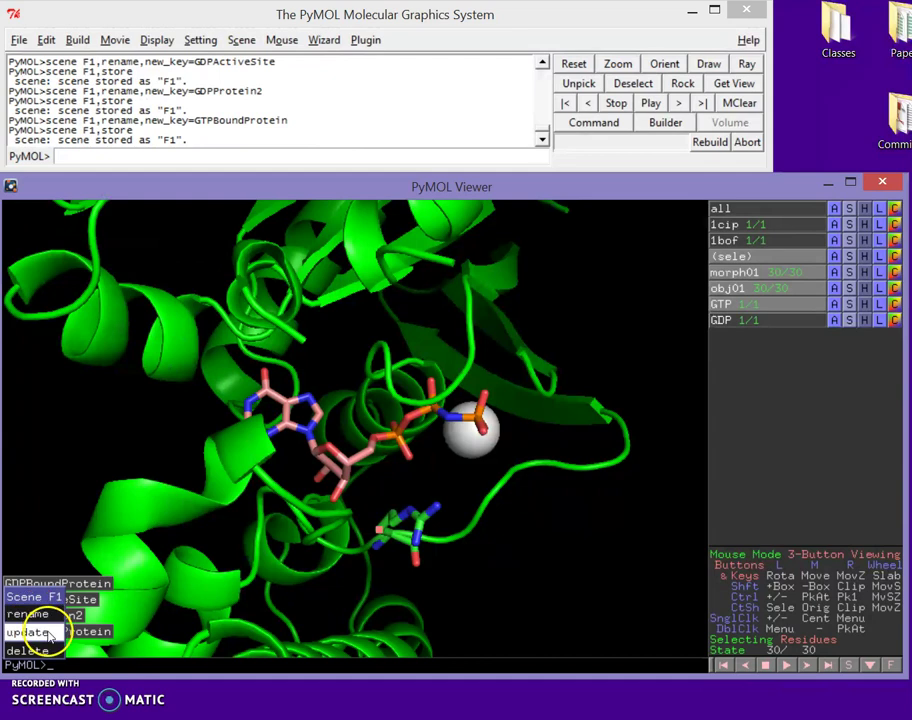
click(42, 615)
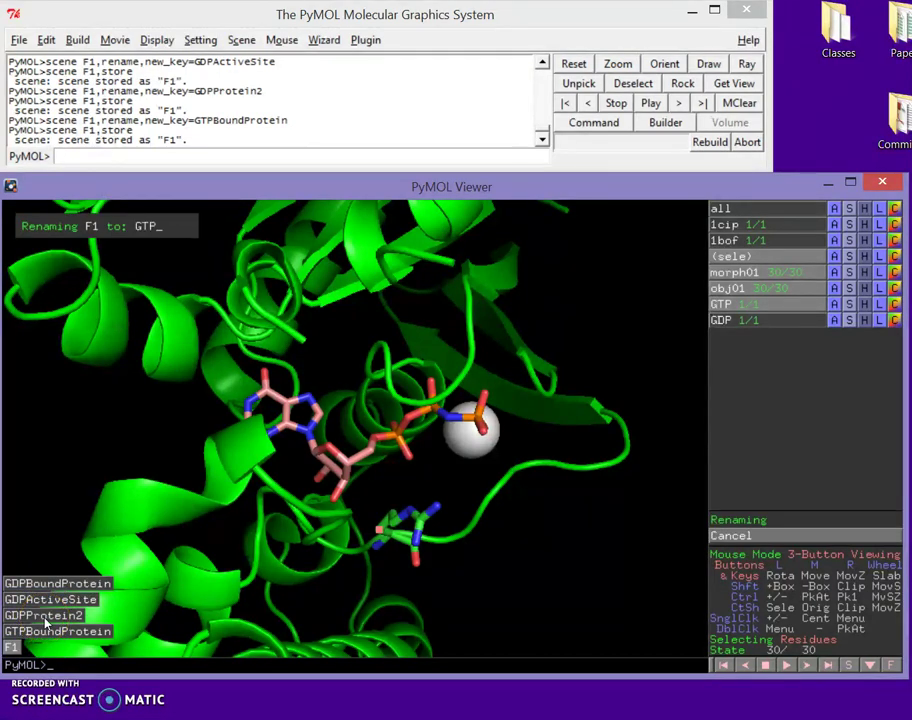
text(GTPActiveSite)
key(Return)
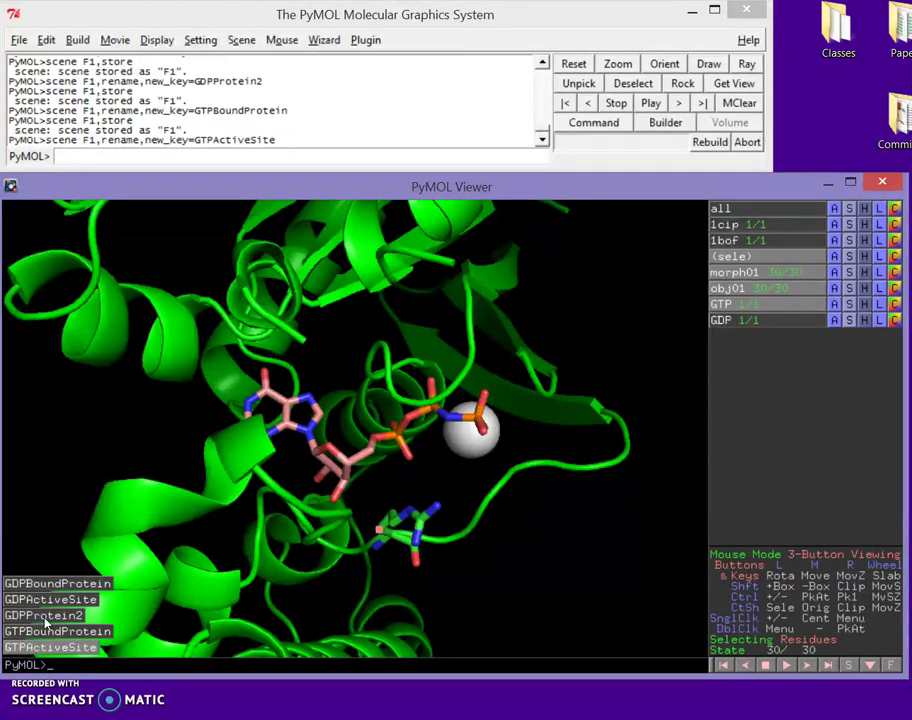
Step: Orient the view on the whole morph01 protein, store it as scene F1 and rename the scene GTPBoundProtein2
click(835, 272)
click(820, 309)
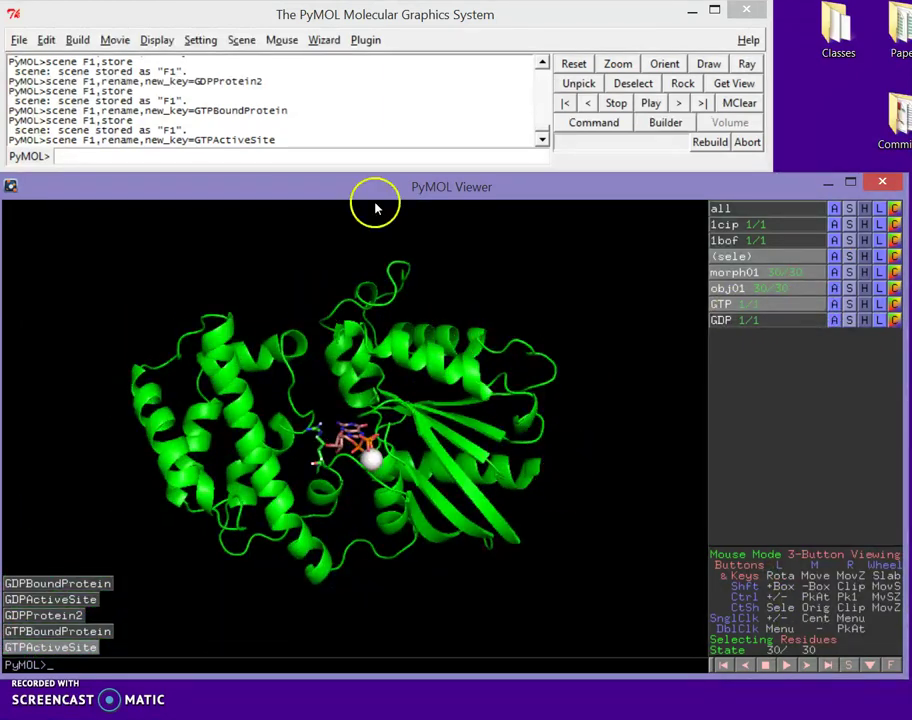
click(240, 40)
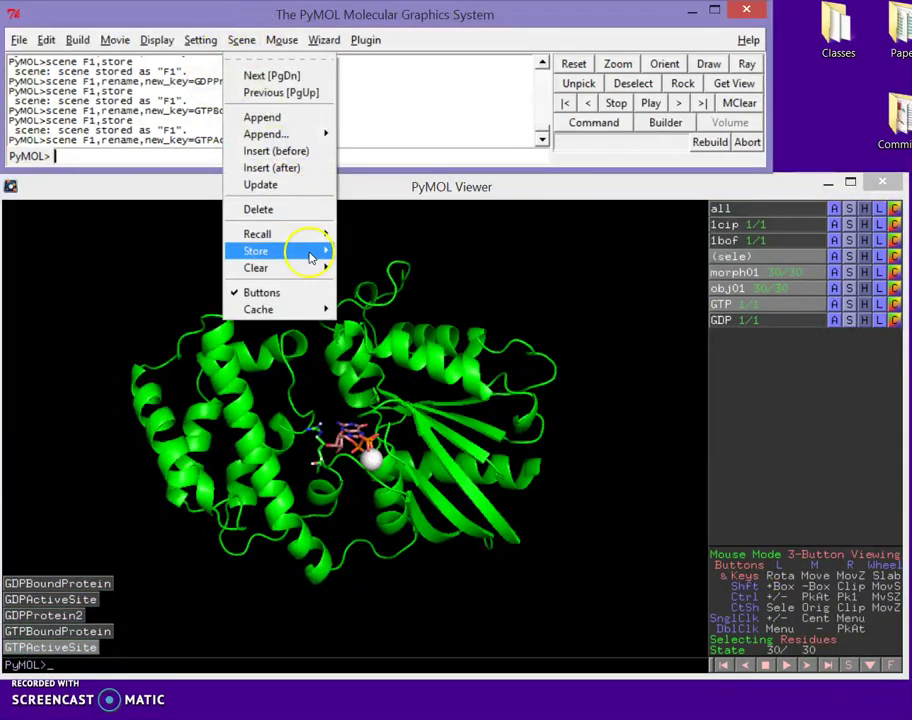
mouse_move(305, 251)
click(196, 250)
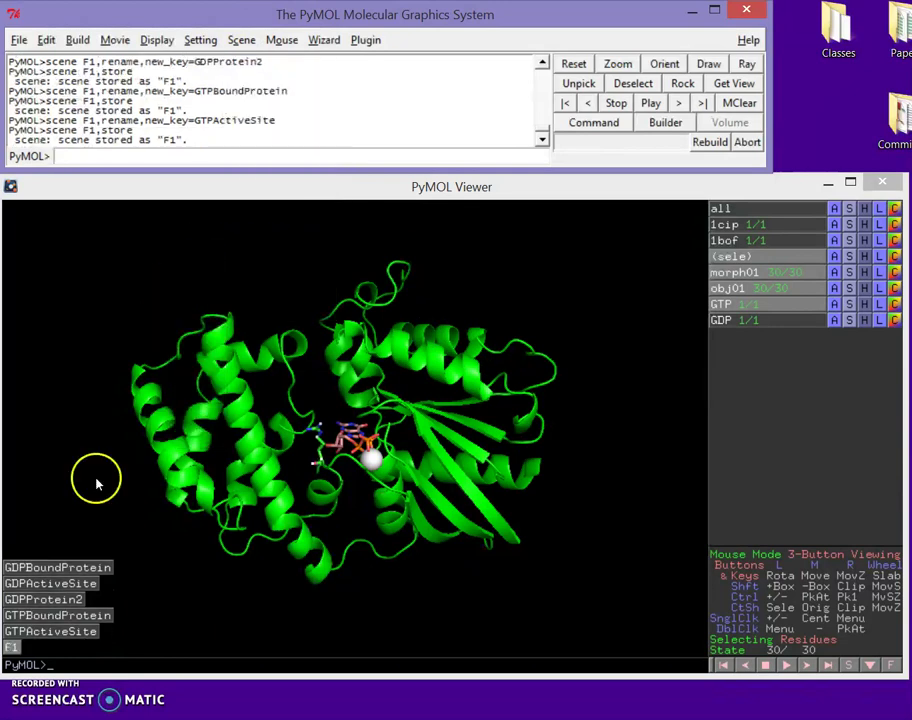
right_click(14, 648)
click(24, 613)
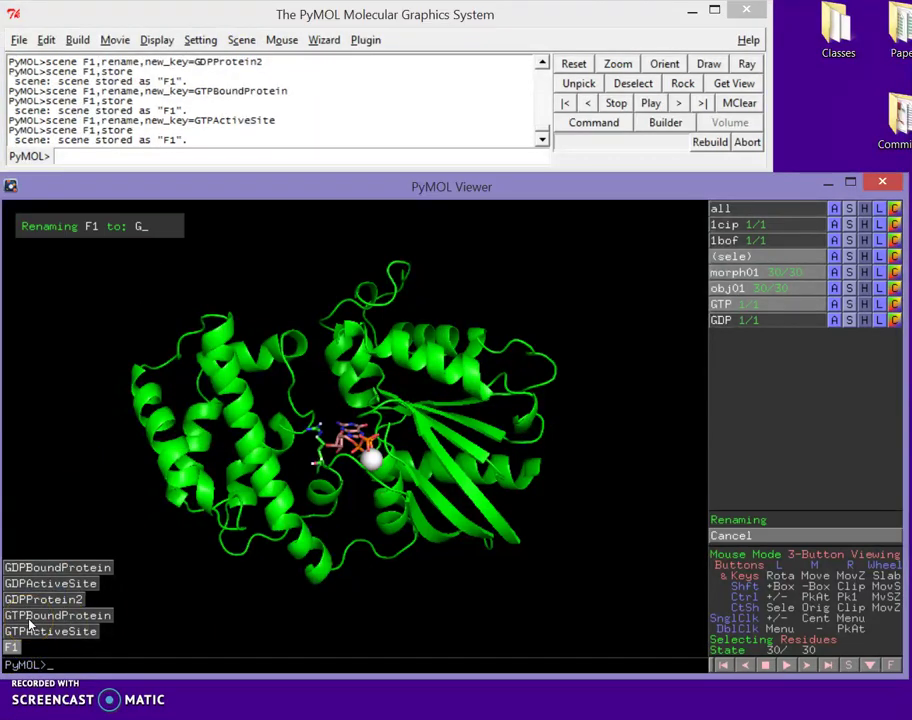
text(GTPBoundProtein2)
key(Return)
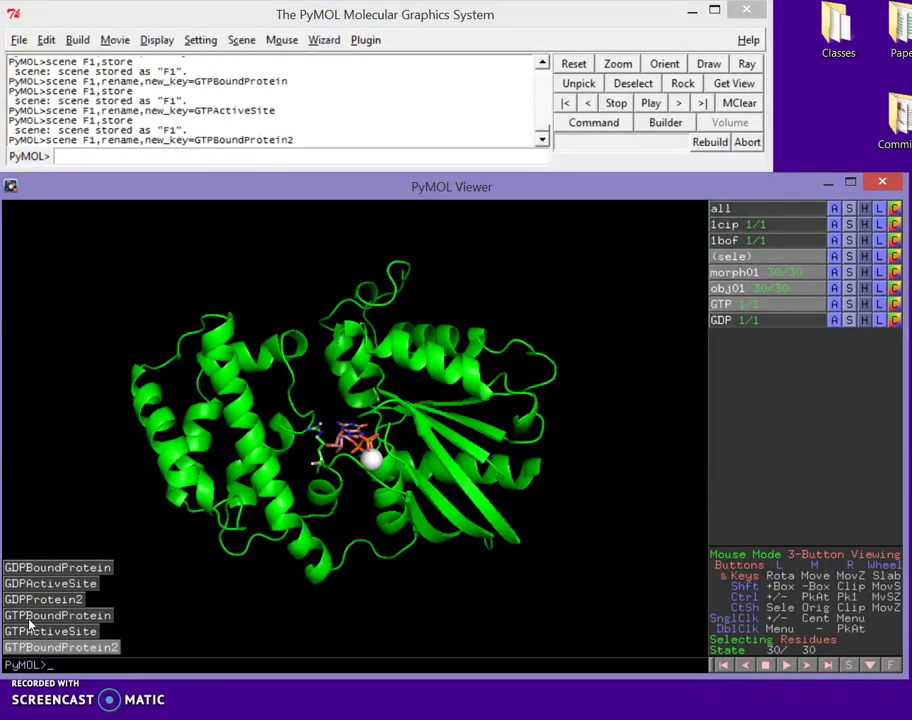
Step: Recall the six stored scenes one after another, from GDPBoundProtein through GTPBoundProtein2, to check their views
click(44, 568)
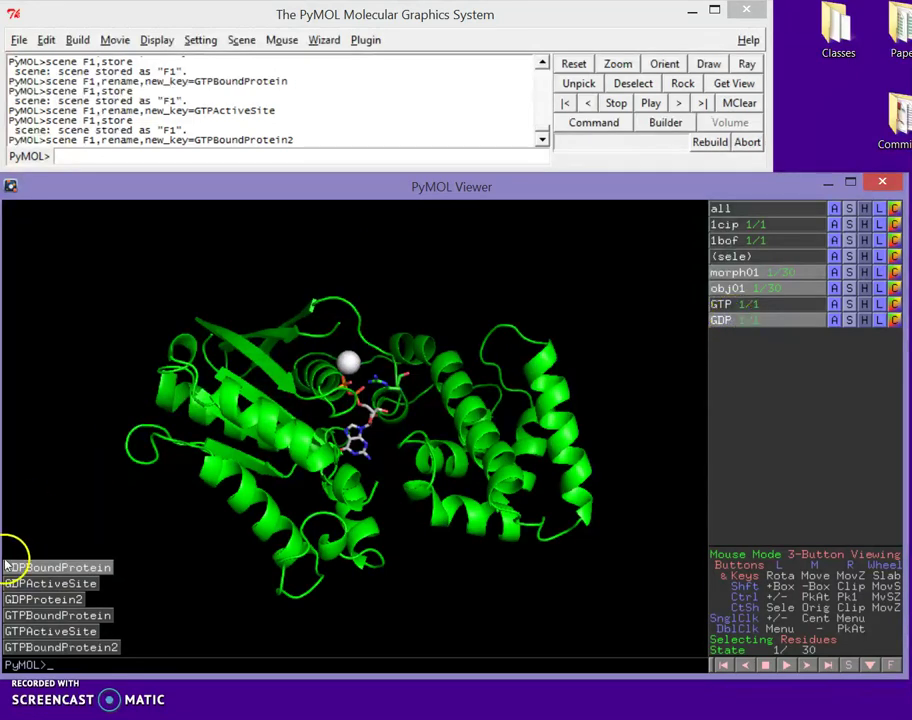
click(54, 585)
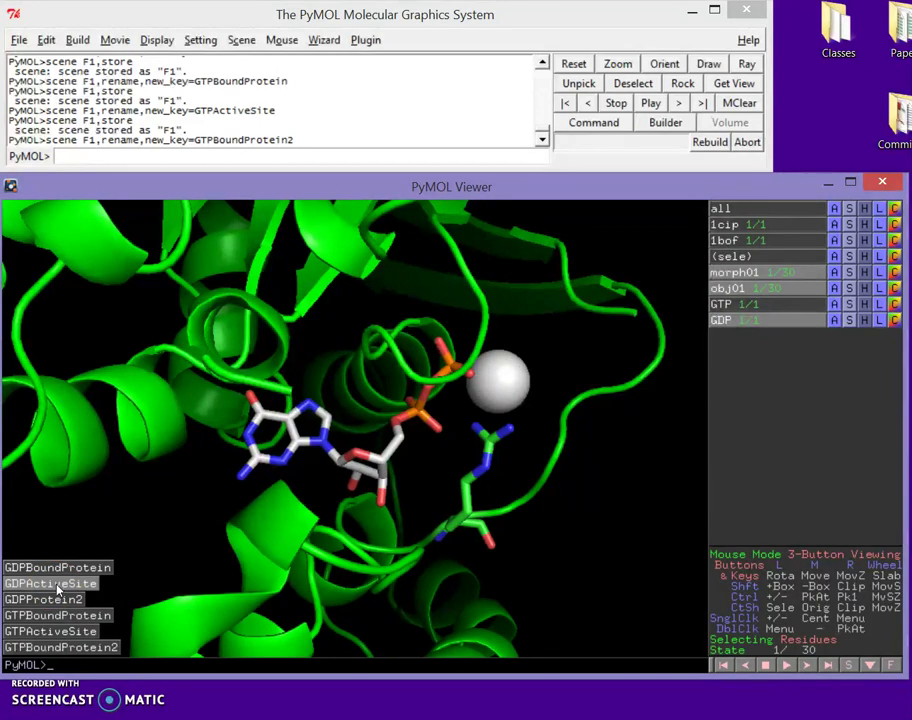
click(58, 603)
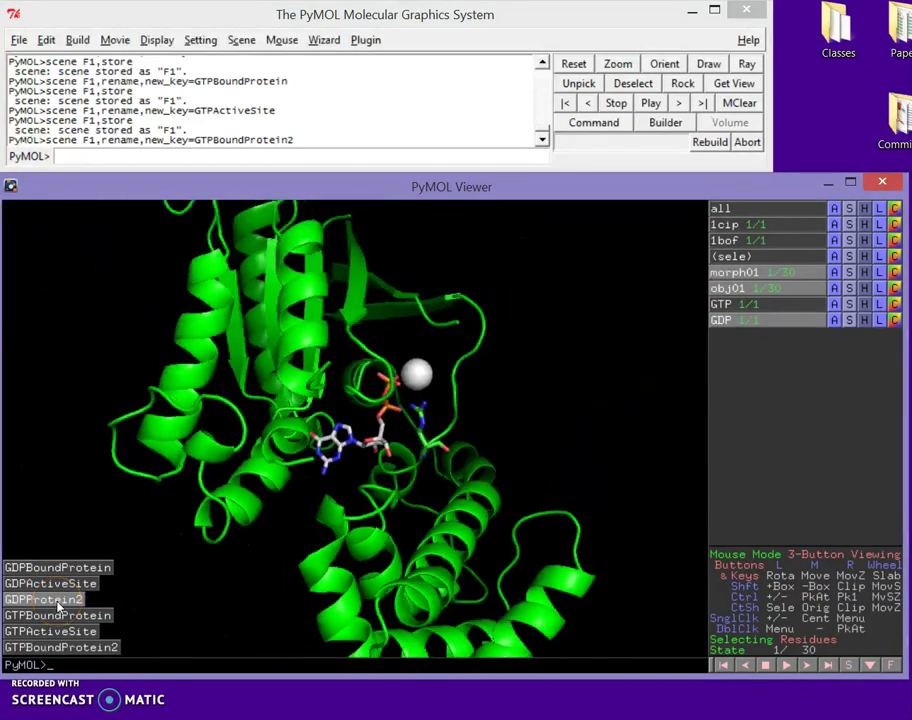
click(60, 616)
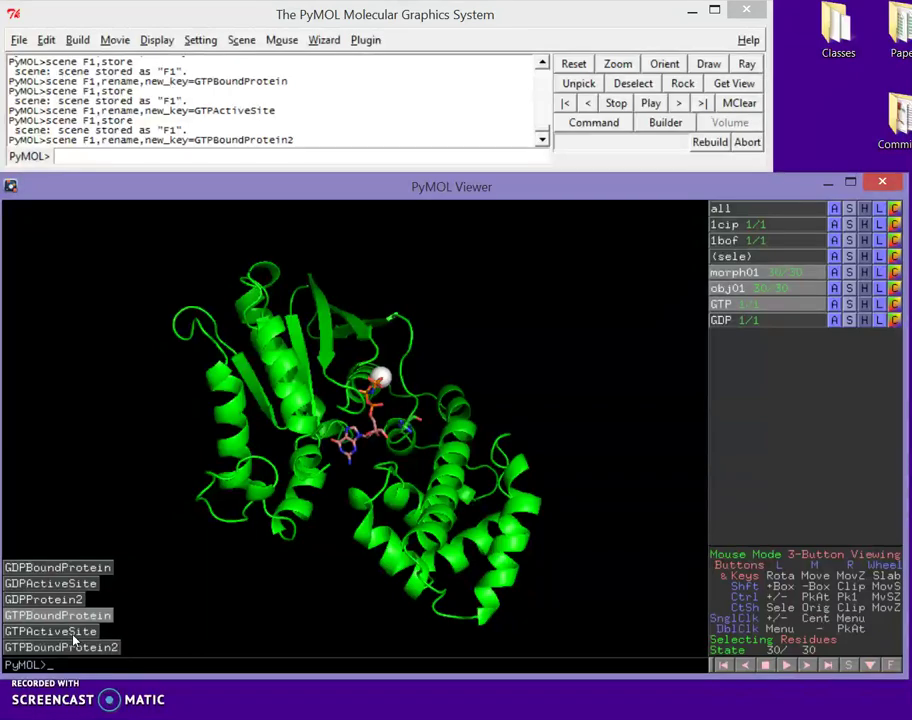
click(72, 633)
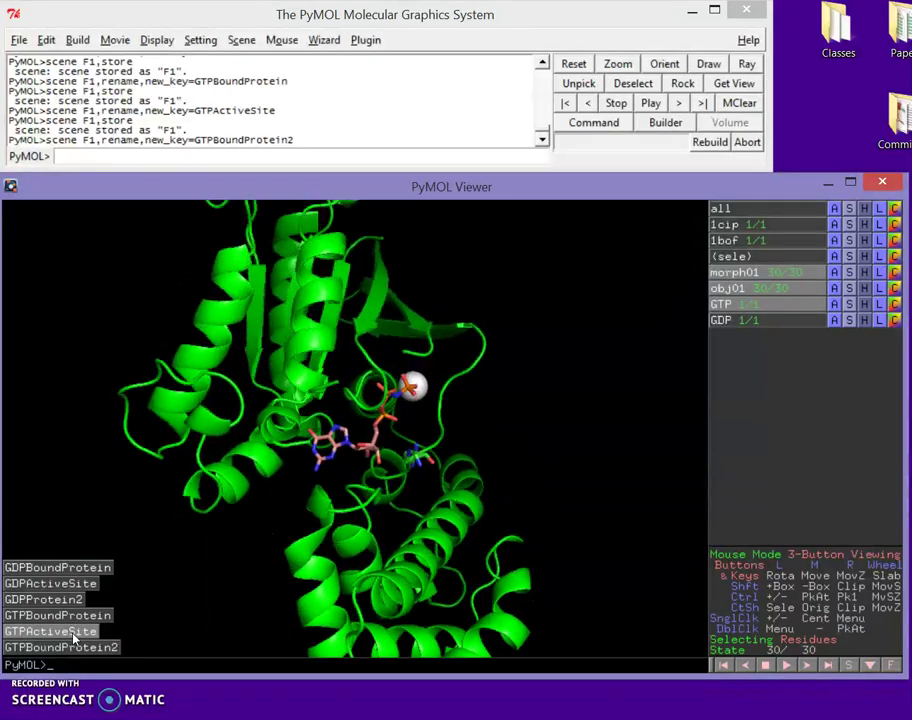
click(72, 648)
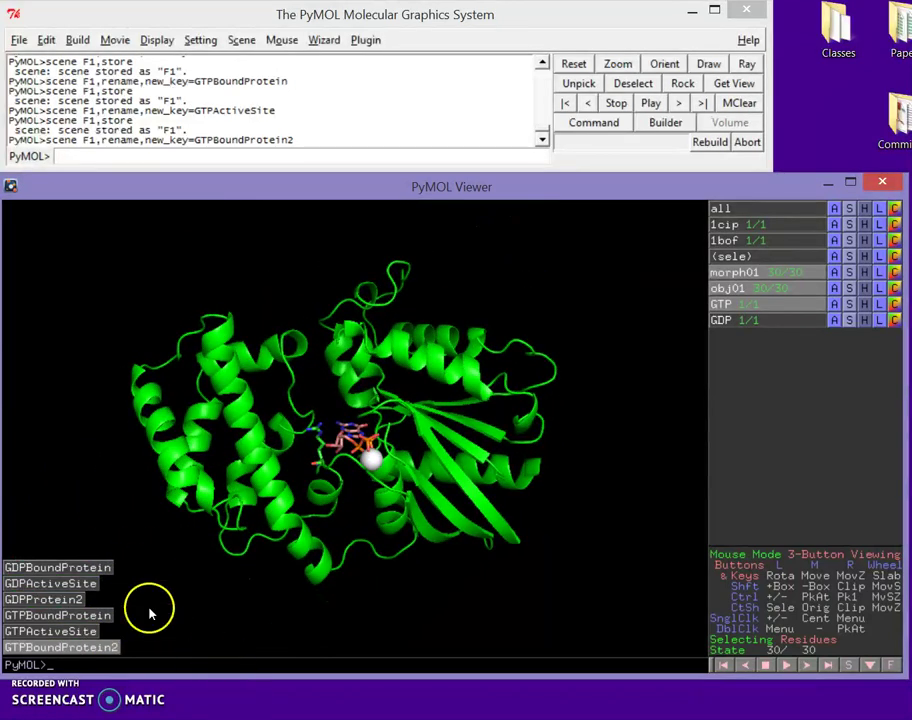
Step: Recall the GDPBoundProtein scene and program a 120-frame camera loop that rotates the protein
click(97, 572)
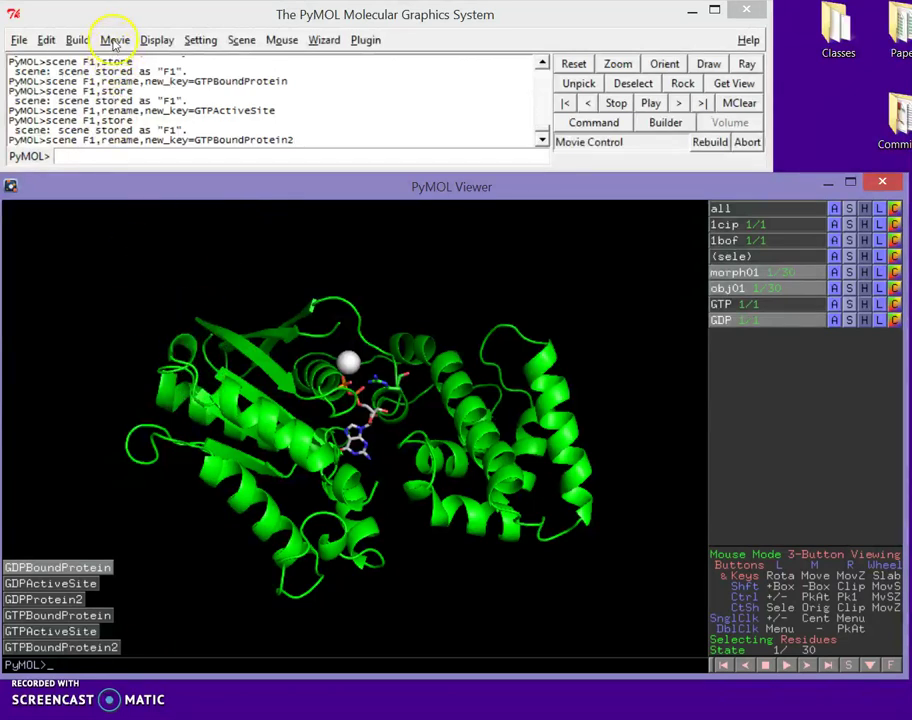
click(104, 568)
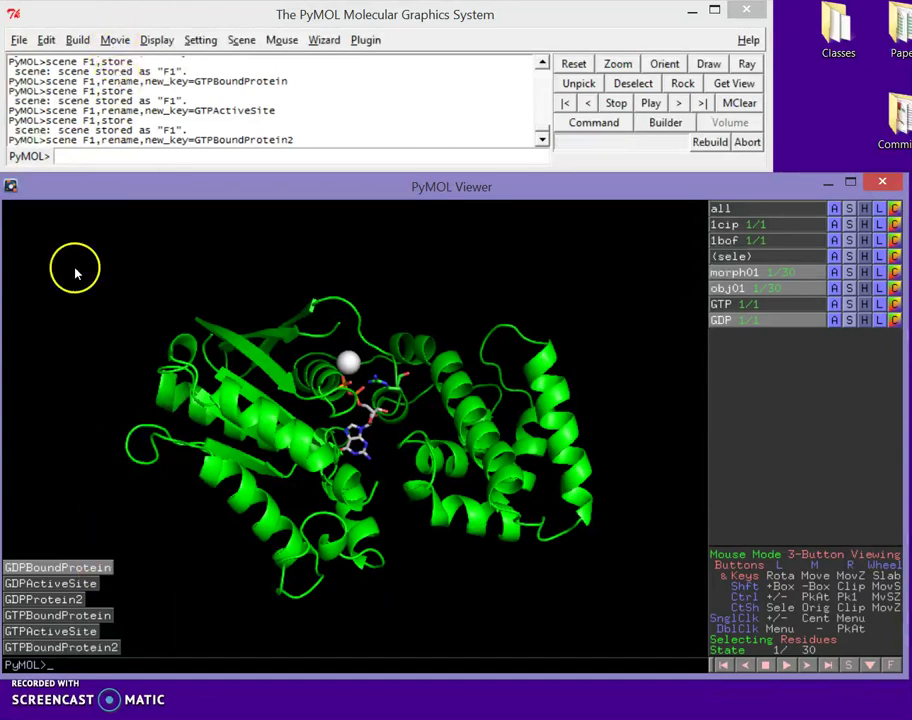
click(112, 43)
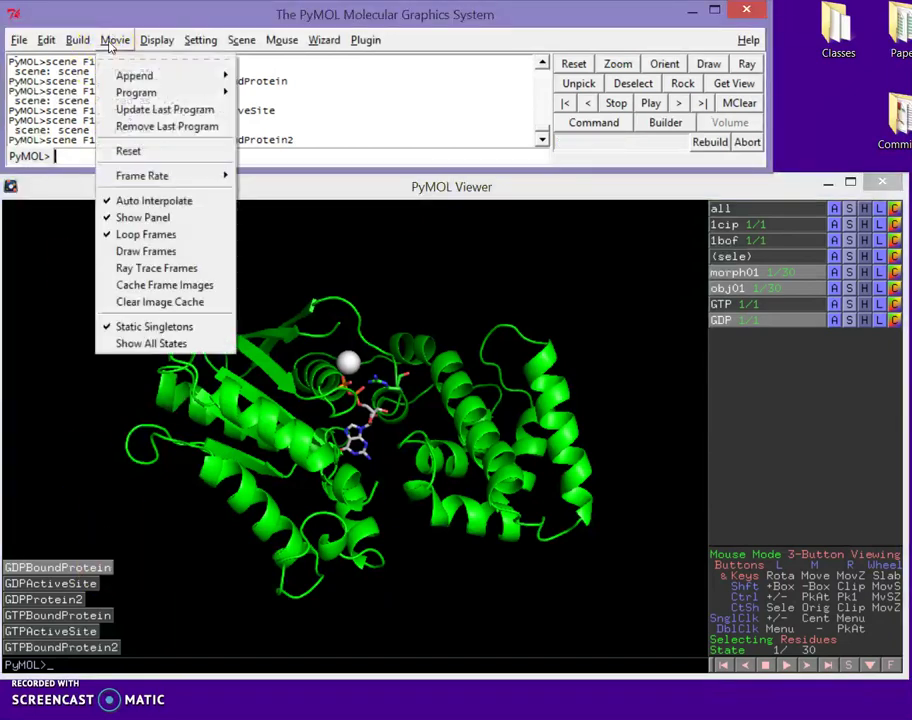
mouse_move(131, 95)
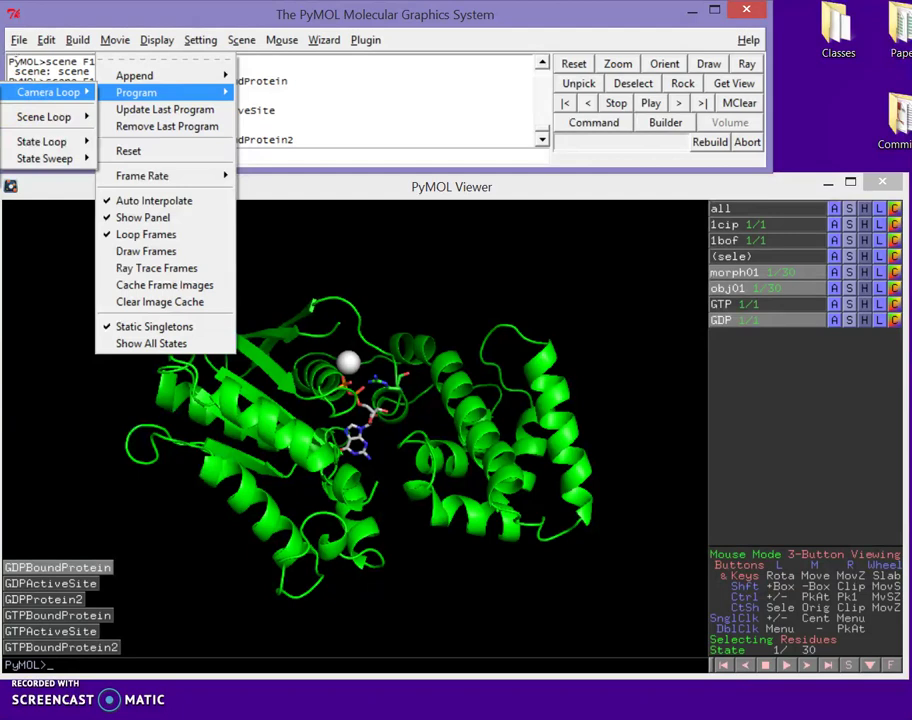
click(50, 225)
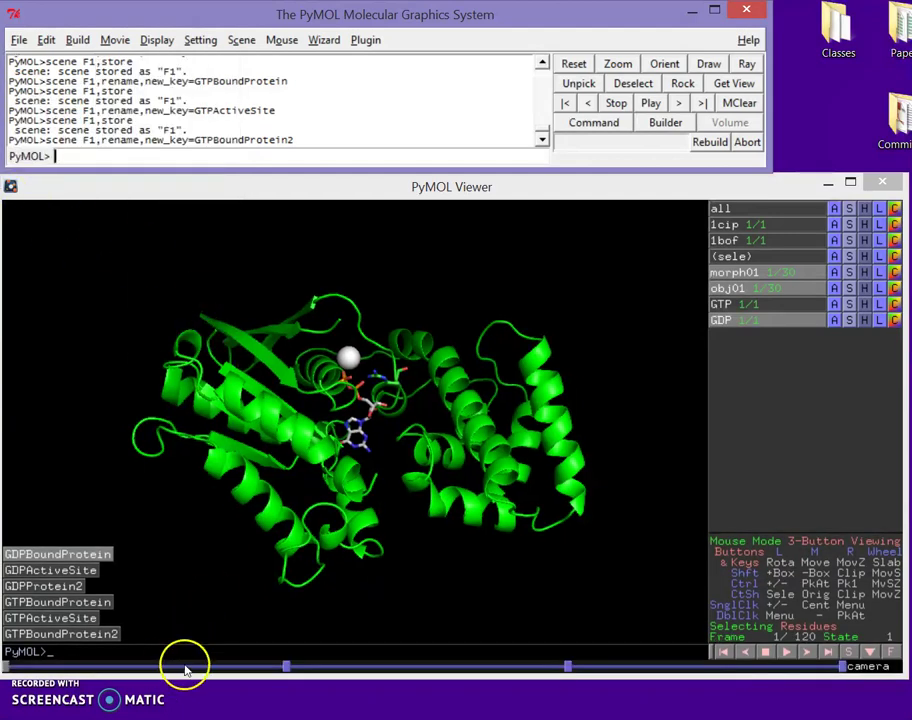
Step: Play the camera loop to preview the protein's rotation, and stop the playback
click(786, 652)
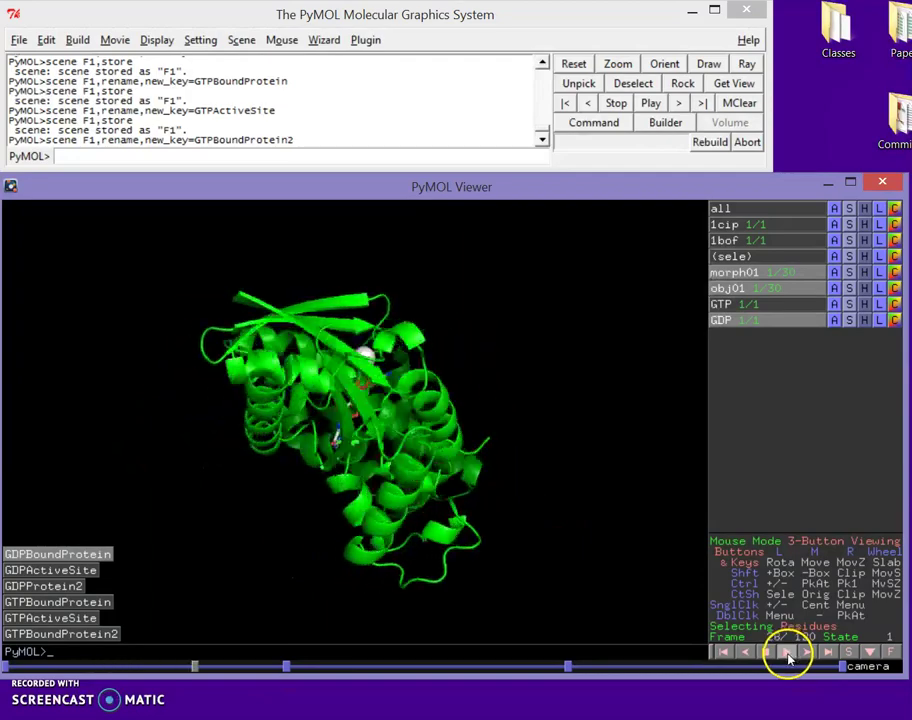
click(766, 654)
click(766, 654)
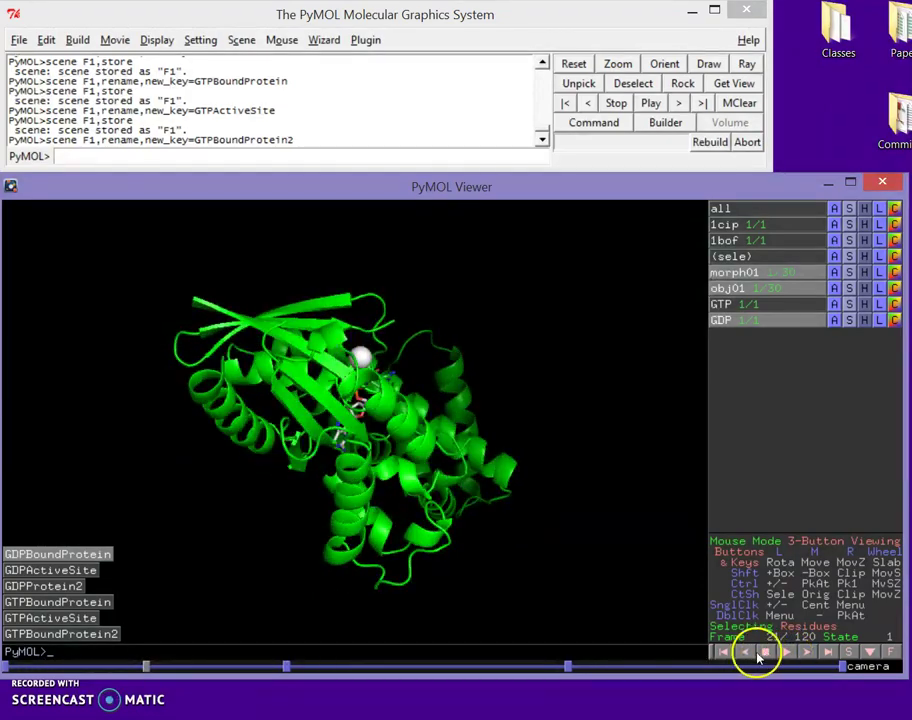
click(720, 652)
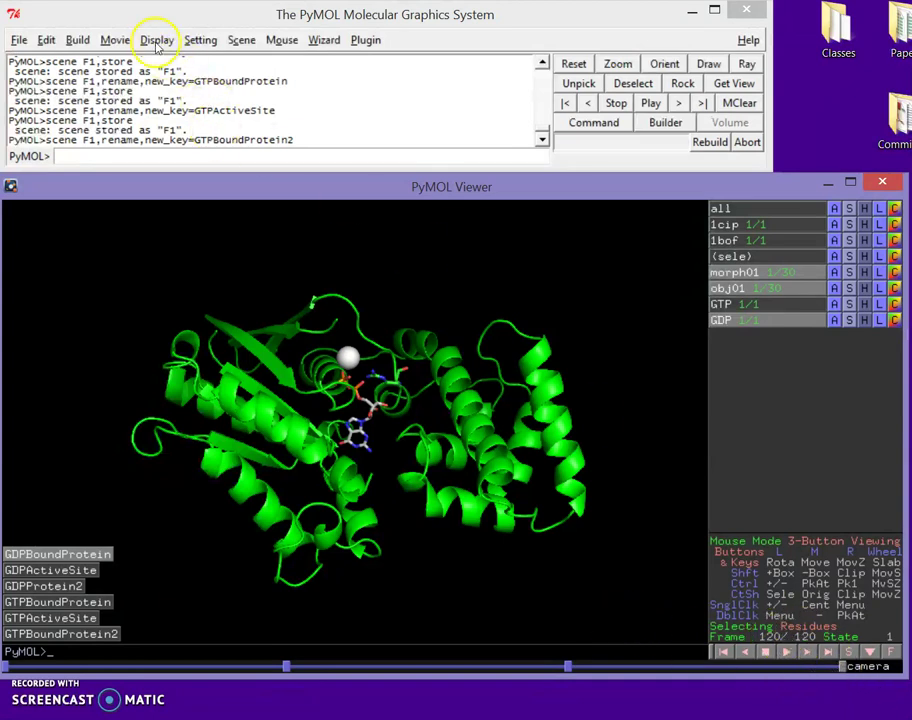
Step: Append 4 seconds to the end of the movie after the camera loop
click(112, 40)
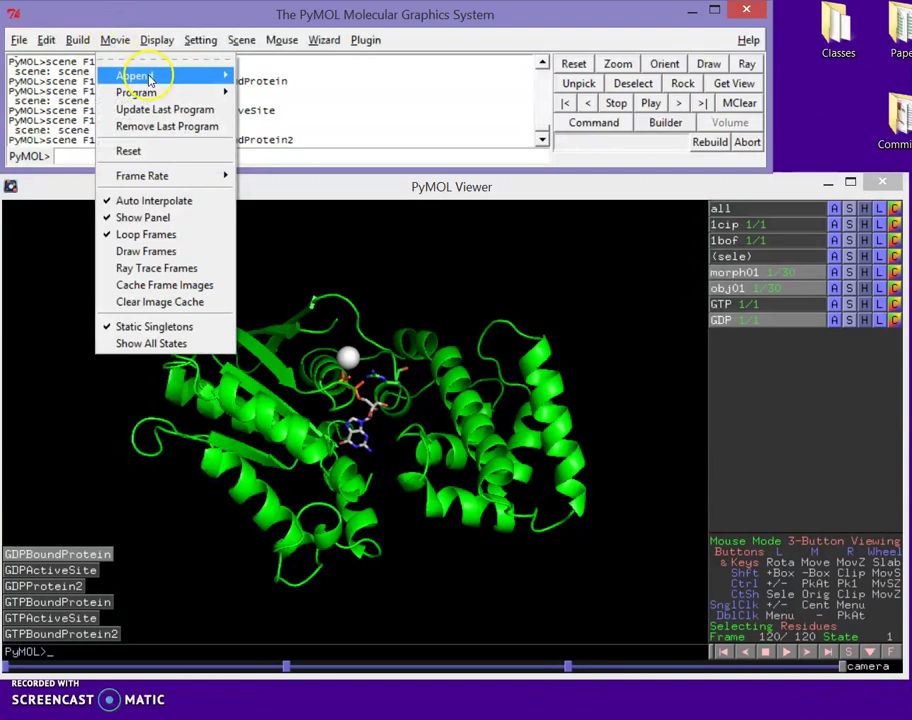
mouse_move(149, 78)
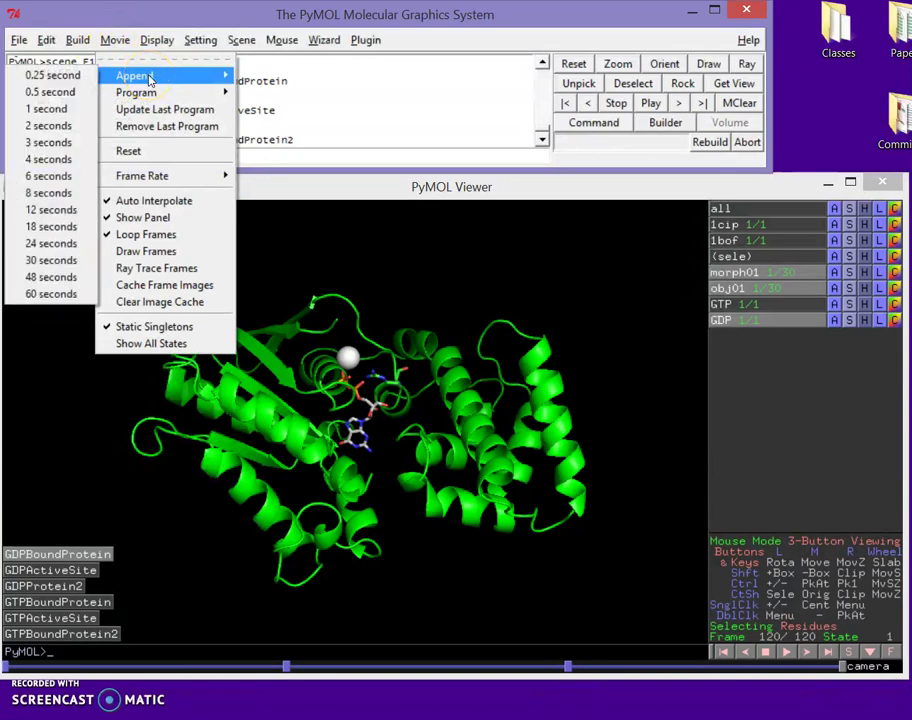
click(64, 158)
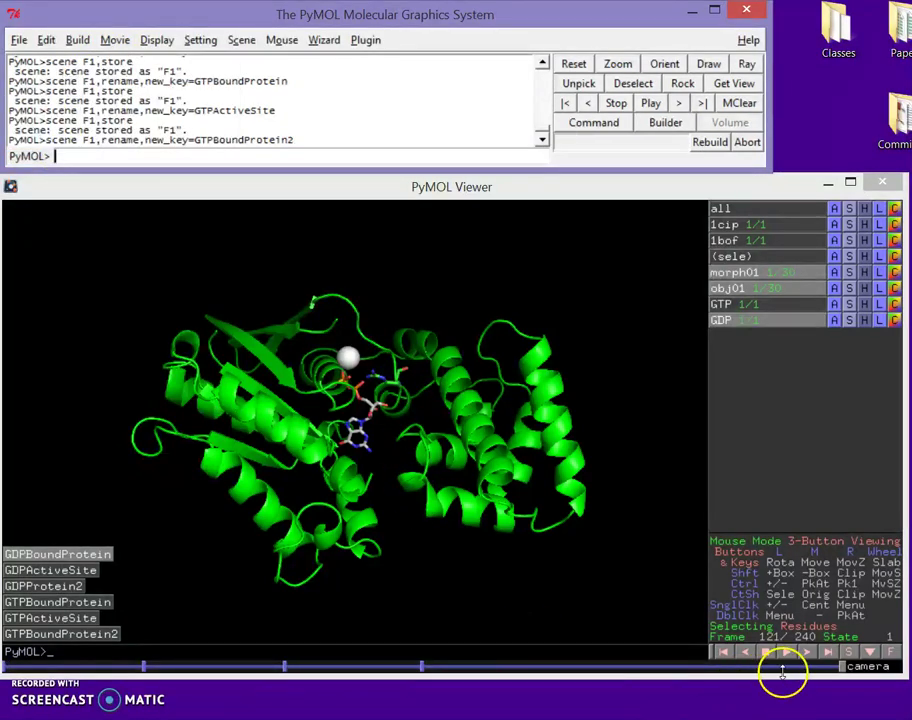
Step: Play the extended movie from its beginning through the rotation into the appended section, and stop it there
click(785, 653)
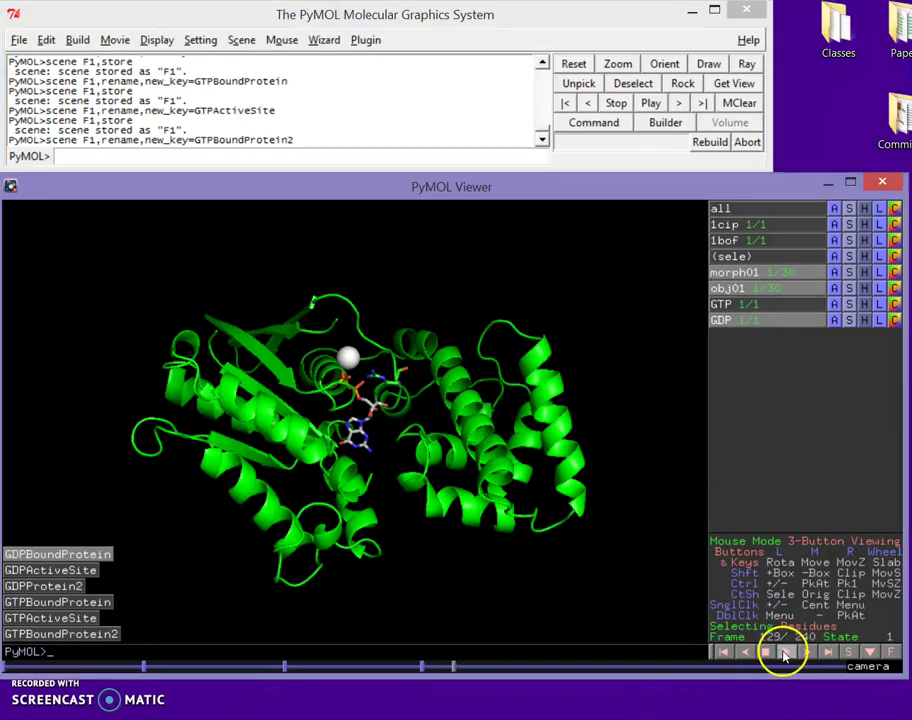
click(723, 652)
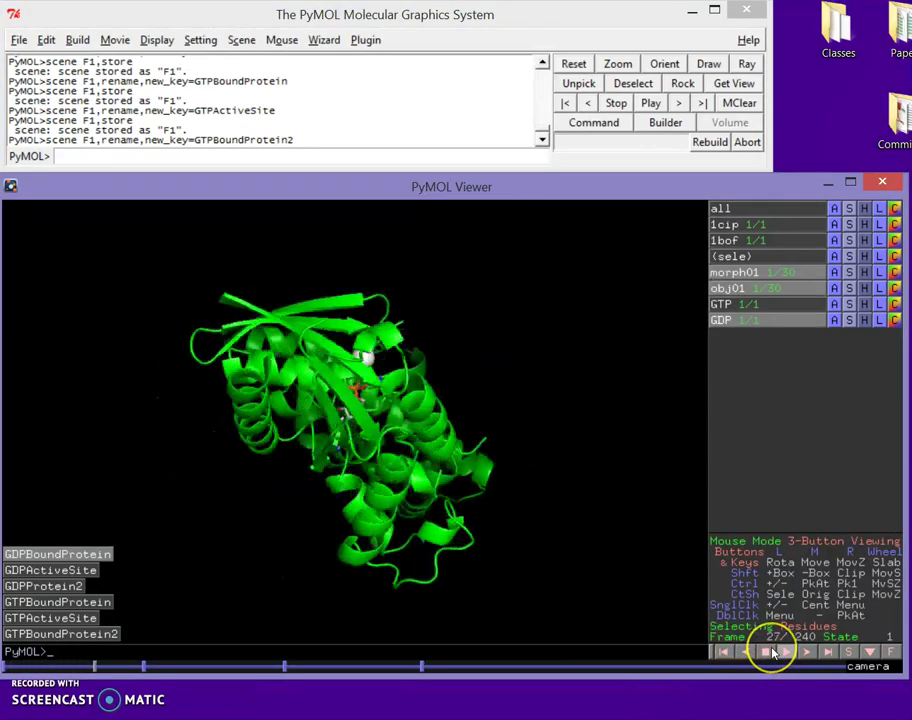
click(765, 653)
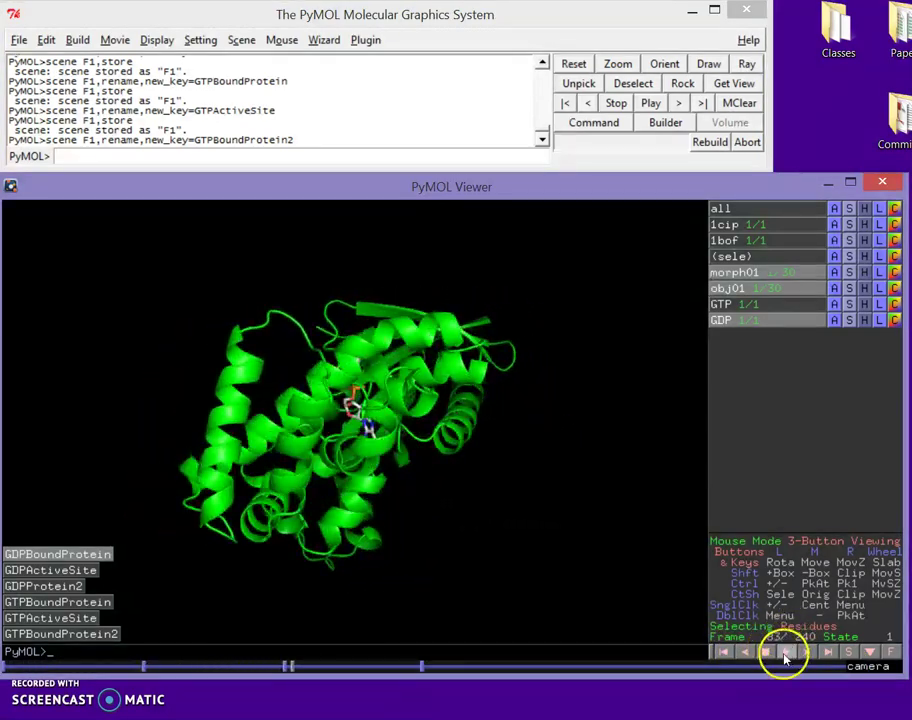
click(766, 653)
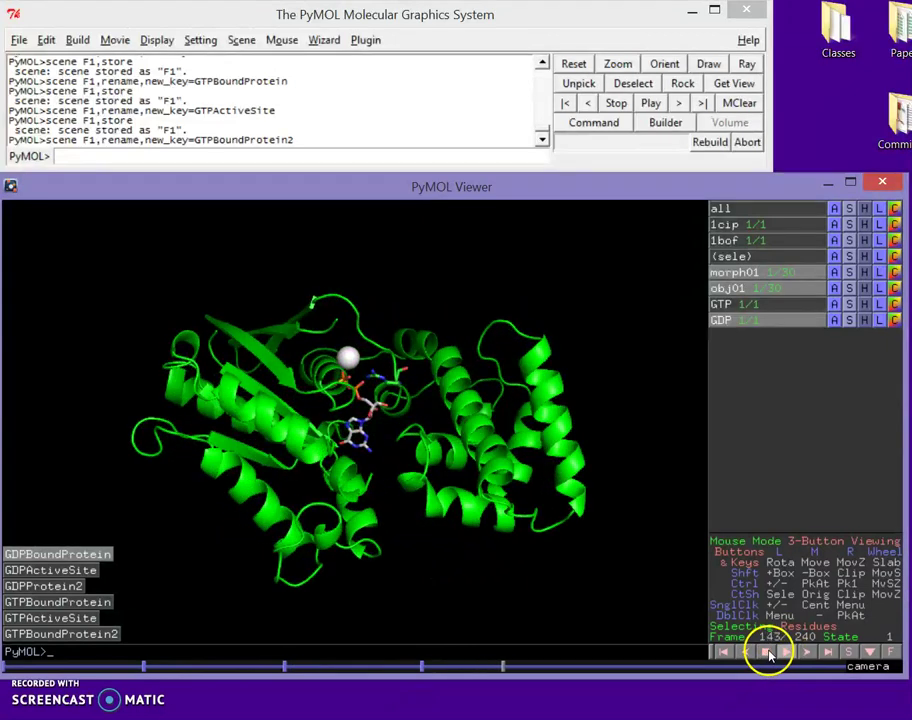
Step: Store the GDPActiveSite scene as a camera key frame at frame 153
click(527, 667)
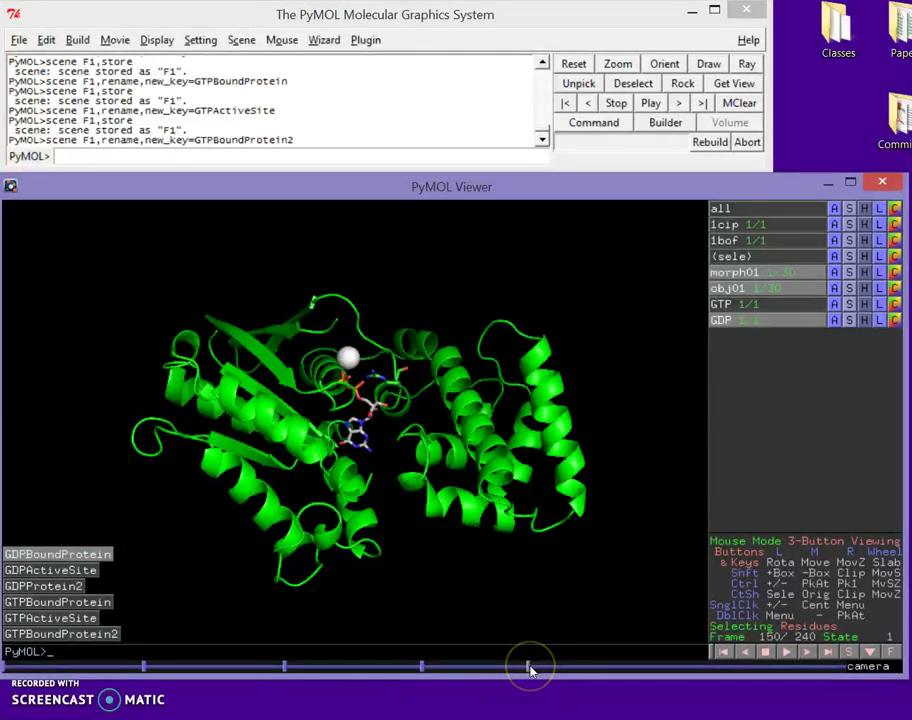
drag(490, 670, 545, 668)
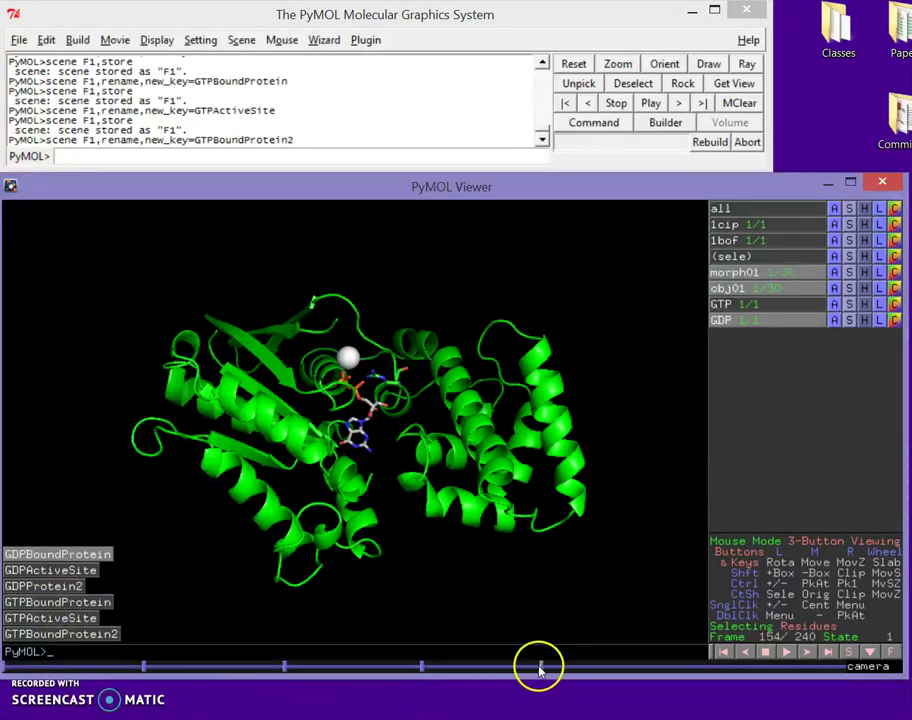
click(78, 572)
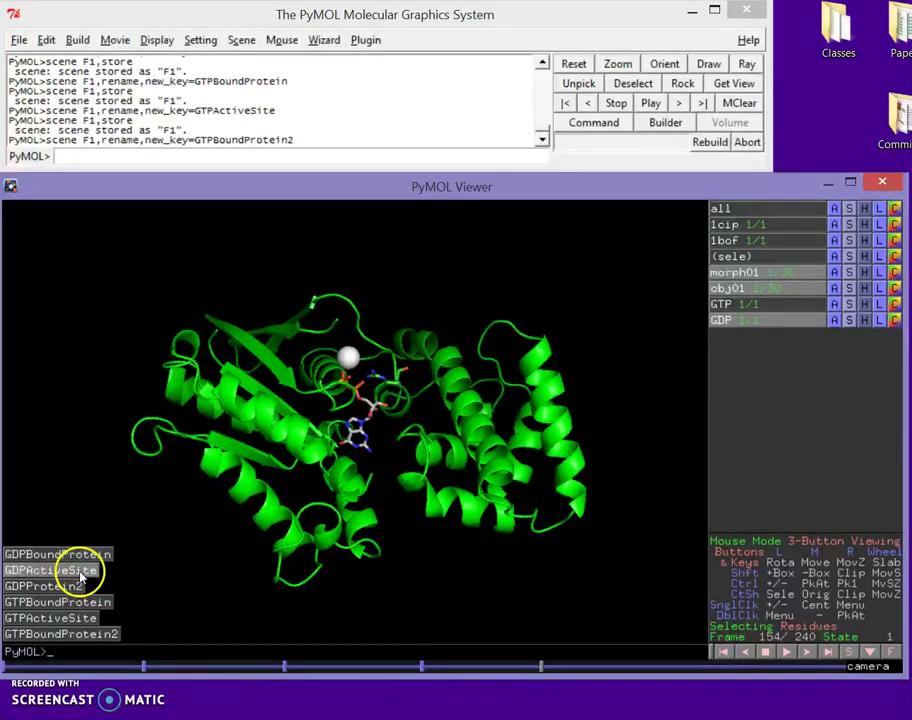
click(540, 668)
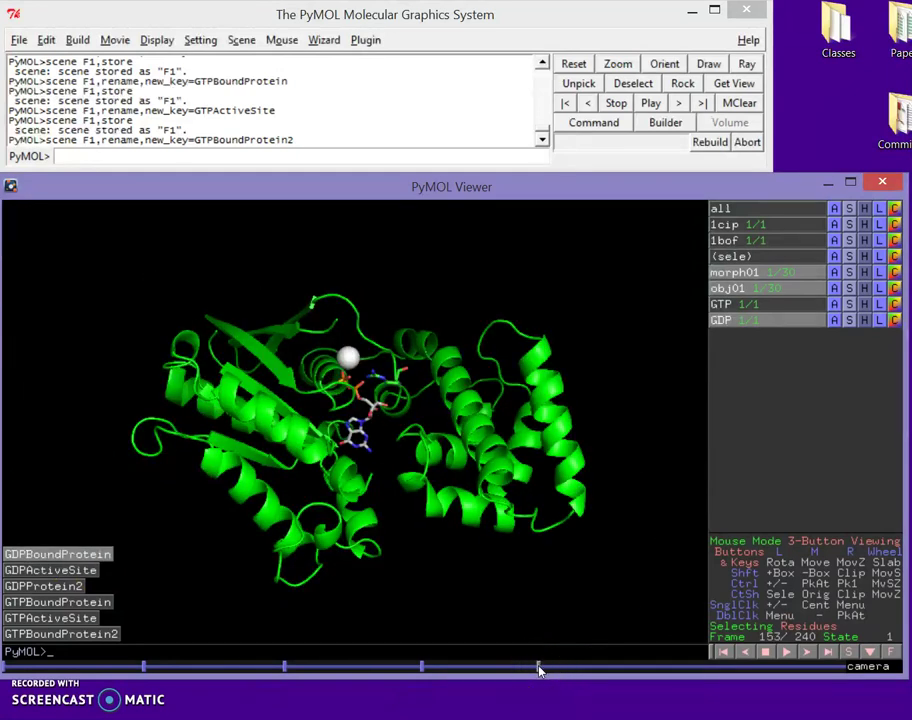
right_click(540, 668)
mouse_move(543, 517)
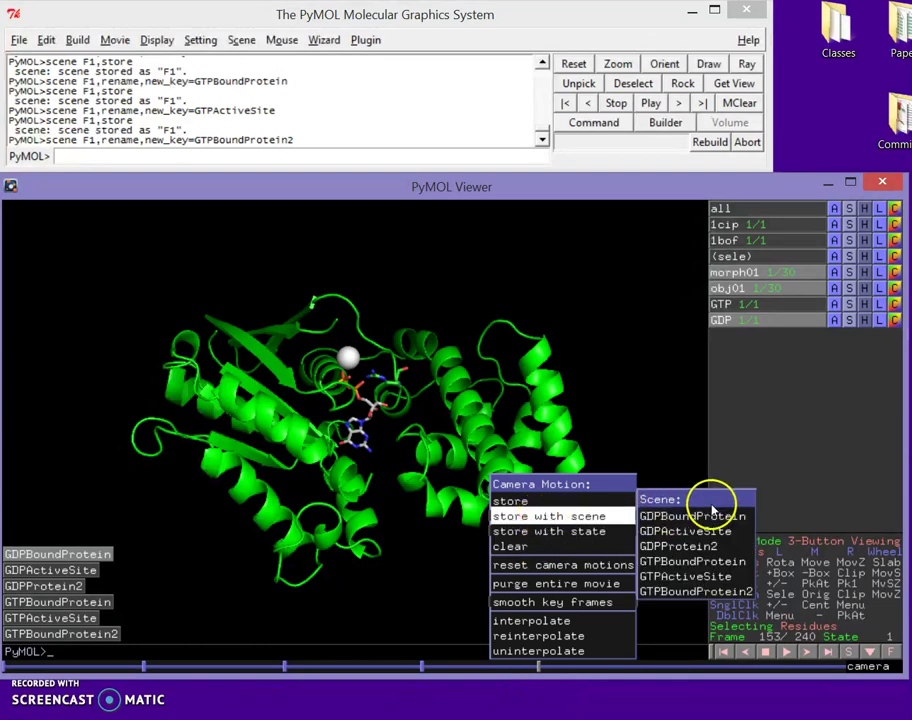
click(722, 531)
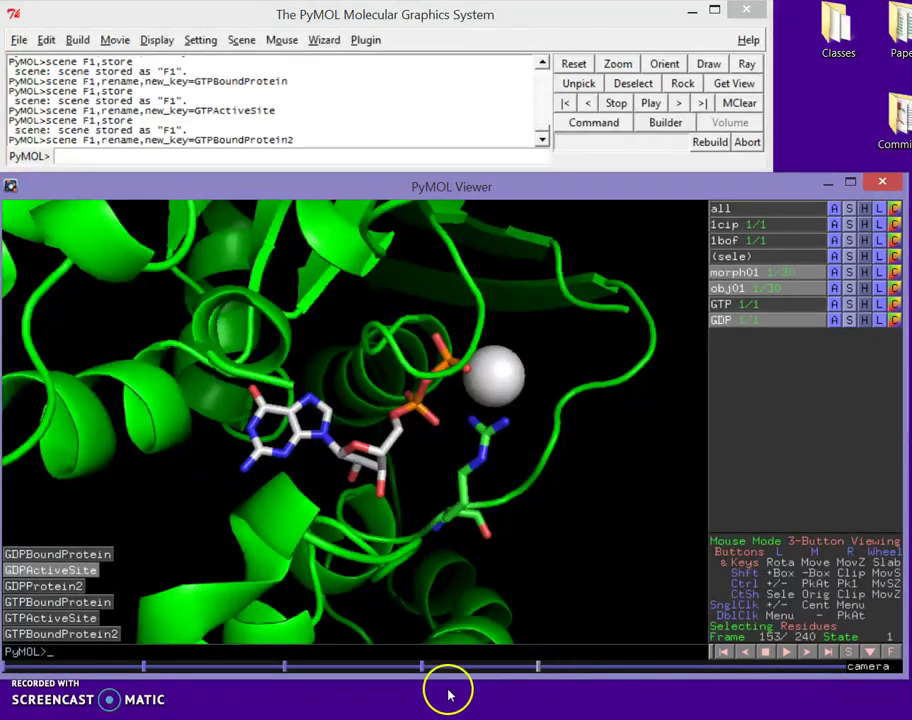
Step: Play the movie from its beginning, and copy the GDPActiveSite key frame to frame 173 to hold that view
click(733, 653)
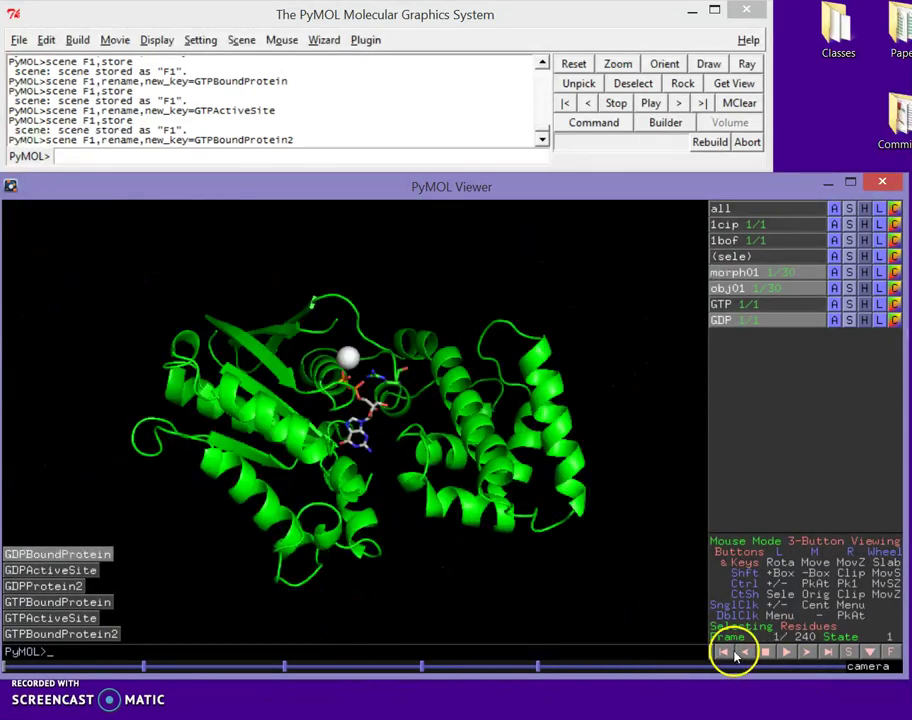
click(786, 652)
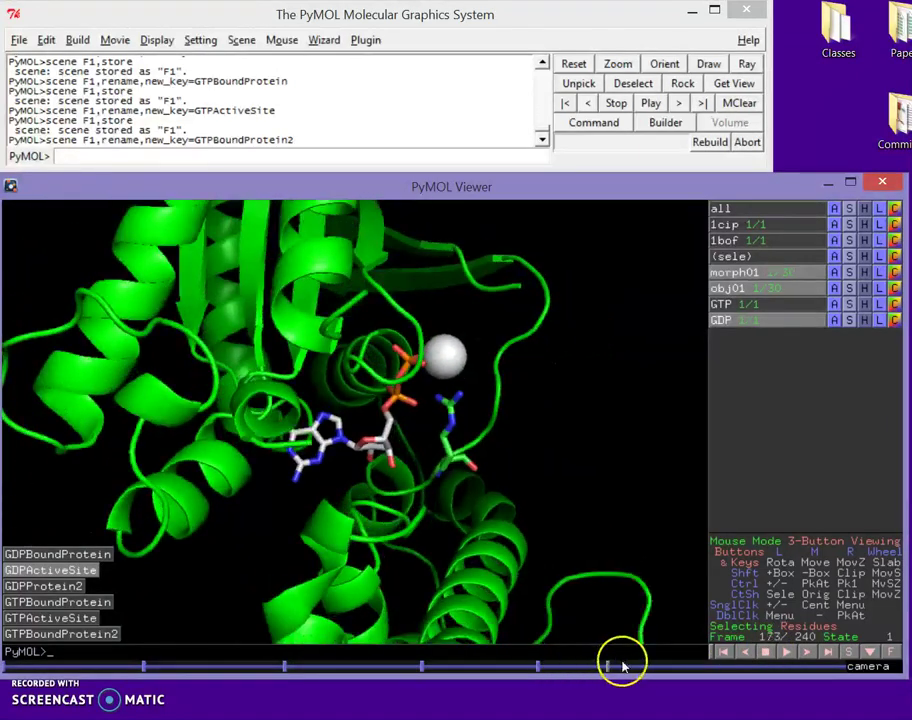
drag(709, 666, 540, 666)
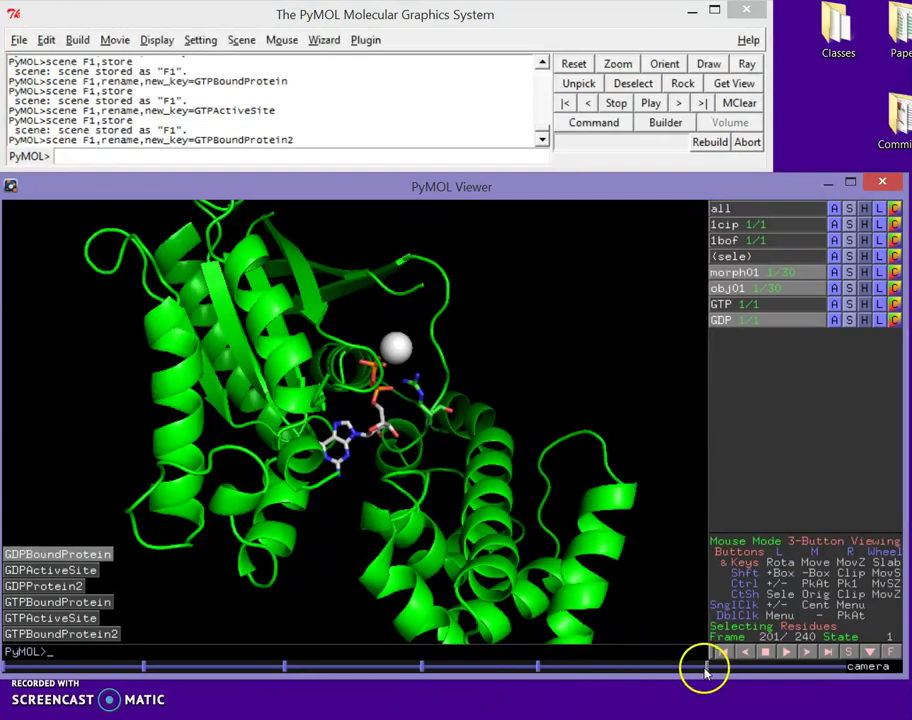
drag(706, 666, 507, 671)
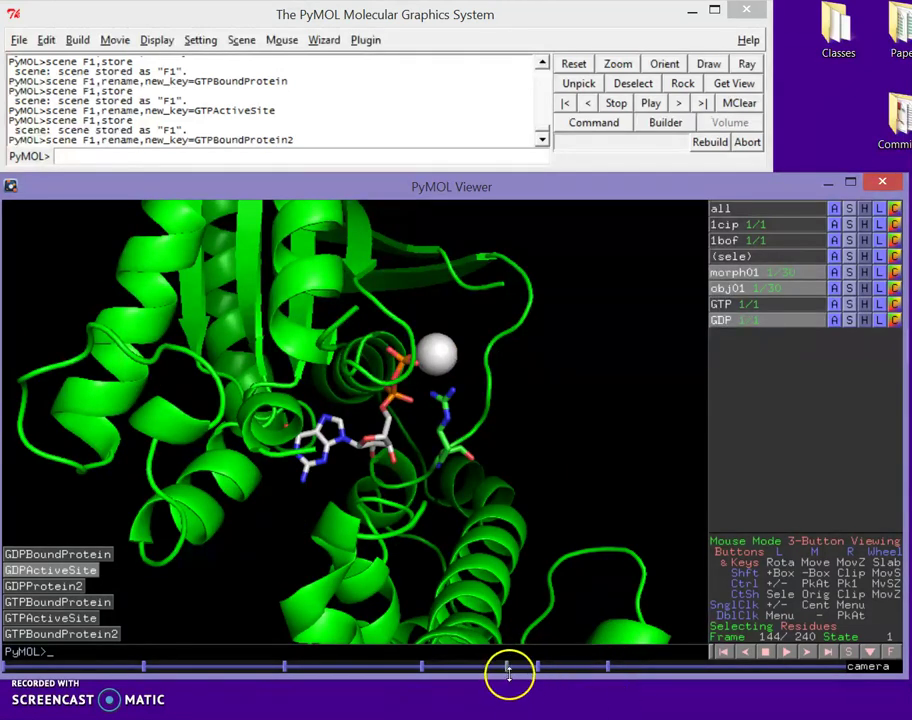
Step: Play the movie from frame 130 to preview the zoom into the active site, and stop it
drag(507, 671, 455, 669)
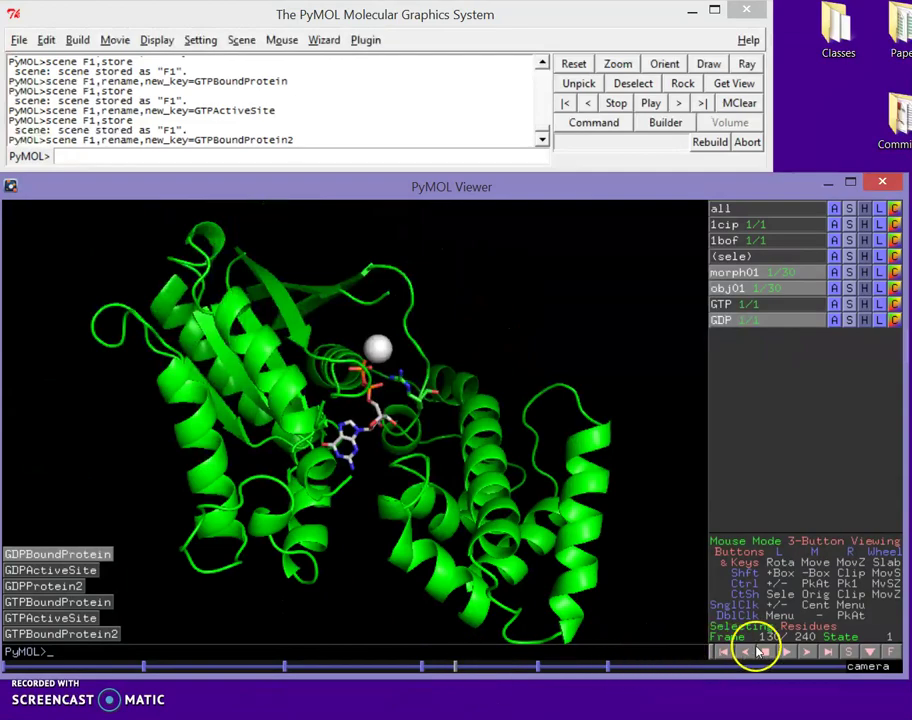
click(786, 653)
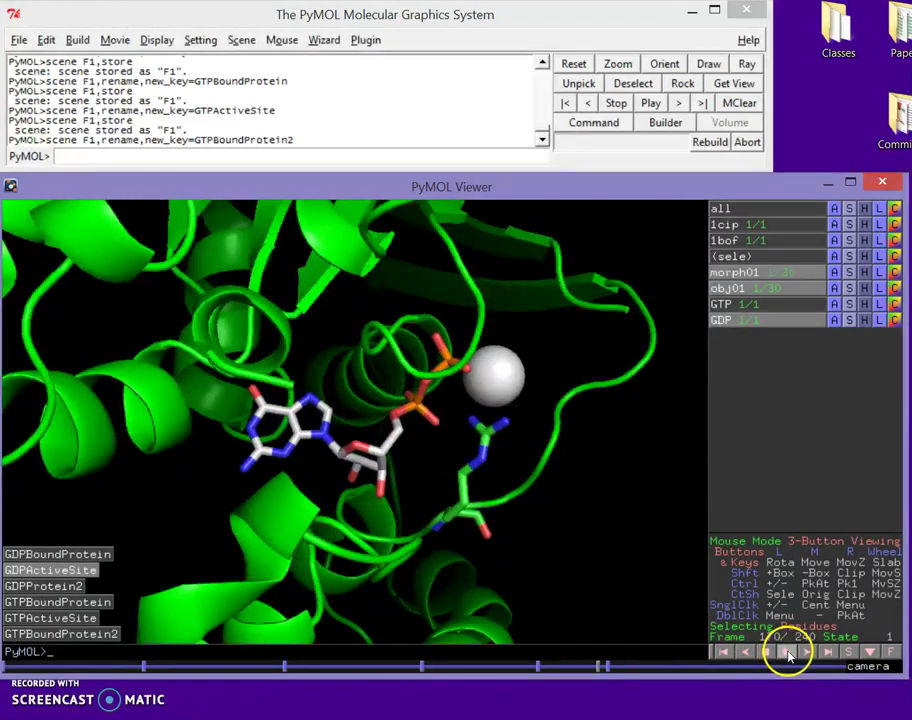
click(764, 652)
Step: Store the GDPProtein2 scene as a camera key frame at about frame 200, and copy that key frame to frame 227
mouse_move(718, 676)
mouse_down()
mouse_move(708, 688)
mouse_move(620, 670)
mouse_move(612, 677)
mouse_move(705, 676)
mouse_up()
right_drag(705, 675, 608, 548)
drag(704, 672, 674, 672)
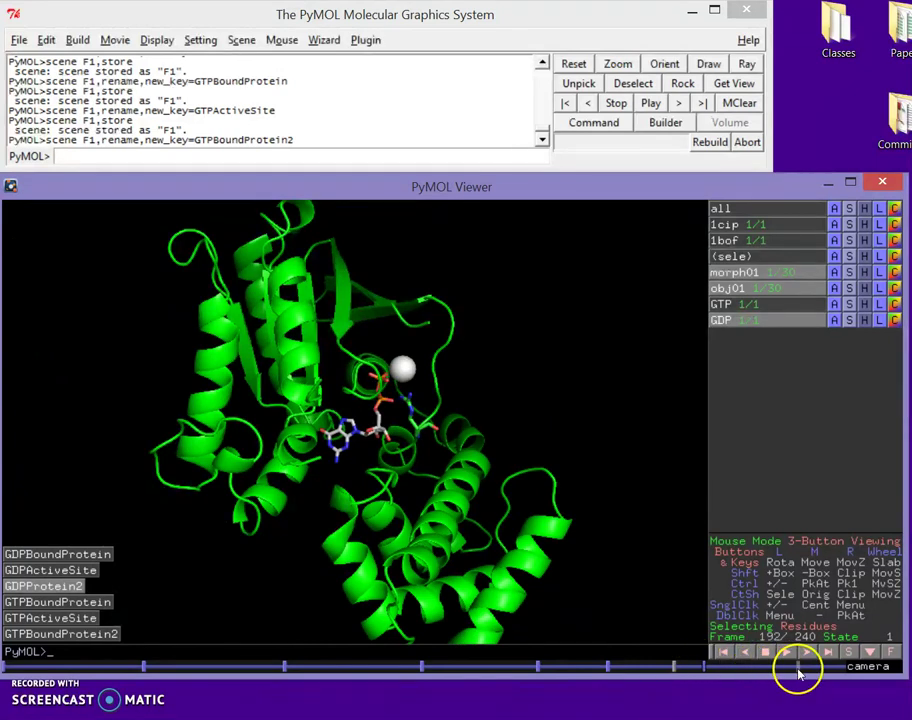
drag(676, 672, 779, 695)
Step: Play the movie from its beginning through the GDPProtein2 hold, and replay its ending from frame 227
click(722, 651)
click(788, 652)
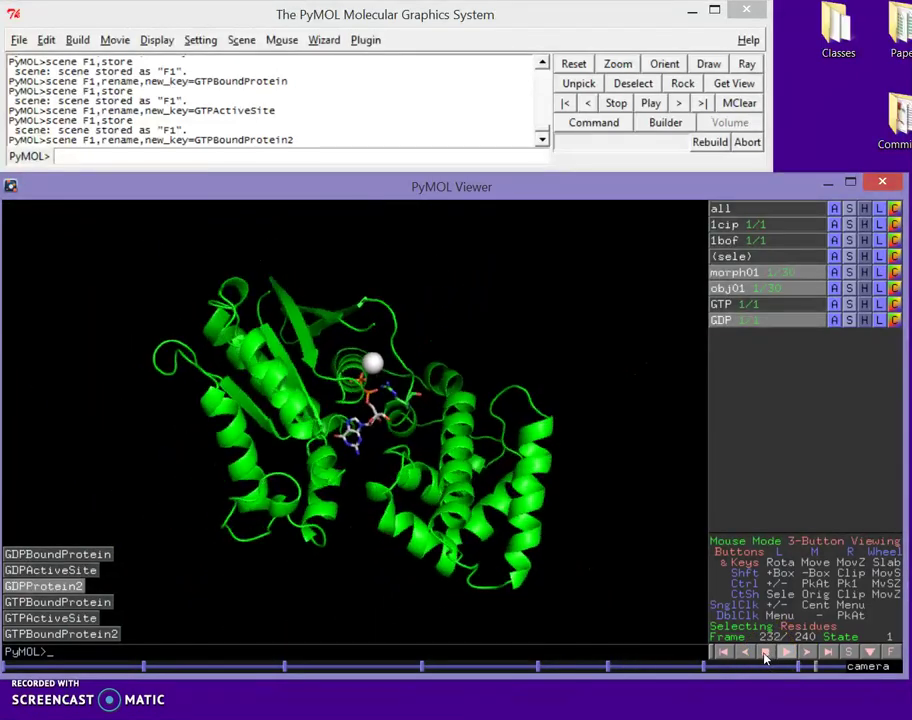
click(767, 655)
drag(838, 675, 800, 675)
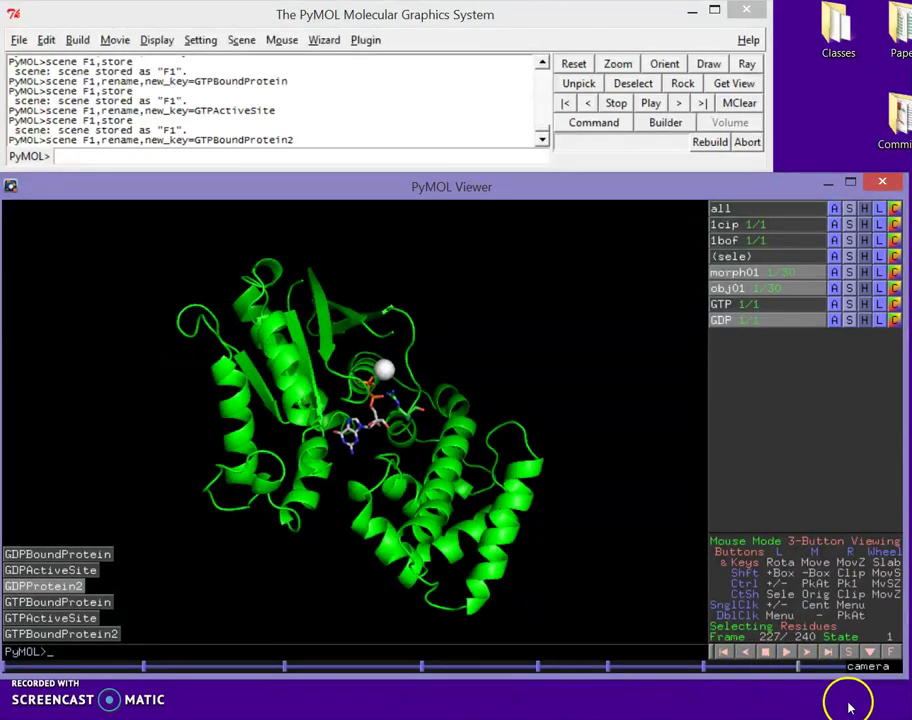
click(786, 652)
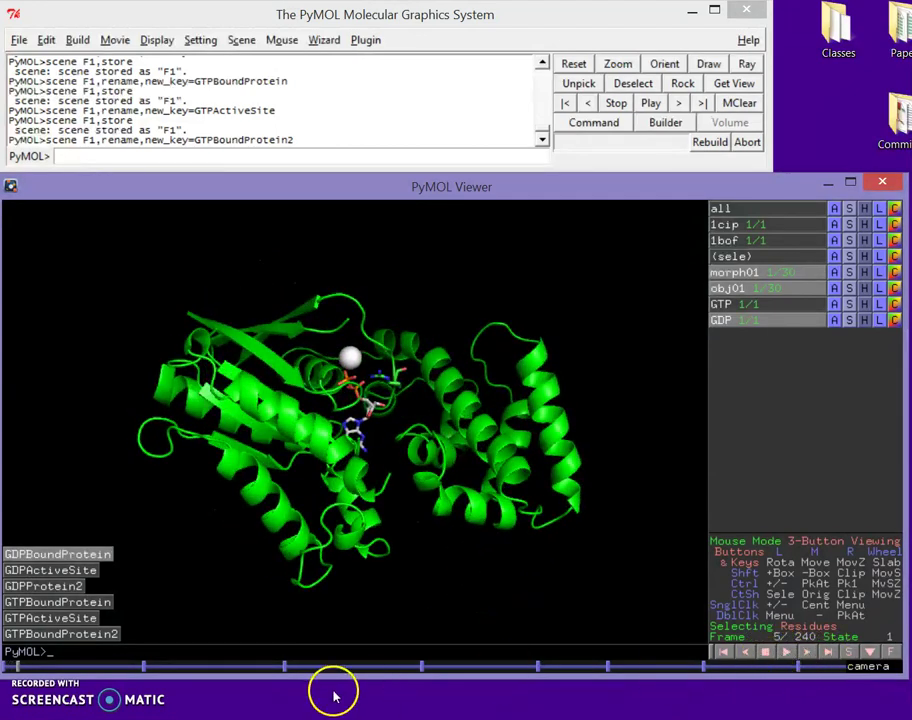
Step: Append morph states 1 to 30 followed by 600 frames of state 30 with the command madd 1-30 30x600
click(20, 670)
drag(18, 668, 706, 662)
drag(786, 677, 797, 673)
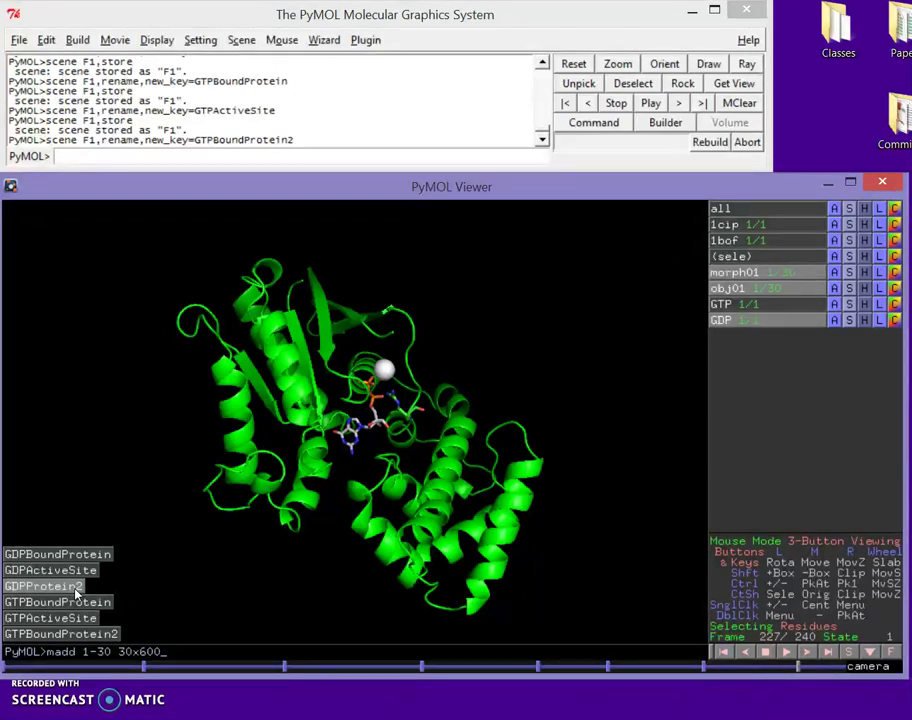
key(Return)
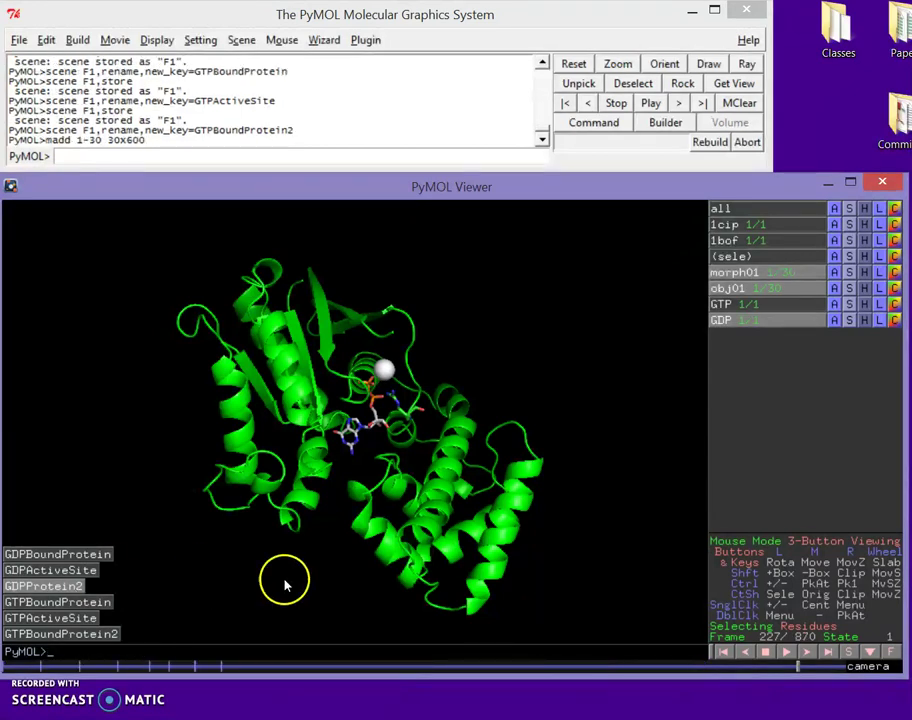
Step: Play the lengthened movie from frame 1 through the morph into the state 30 section, and stop it
drag(804, 664, 135, 632)
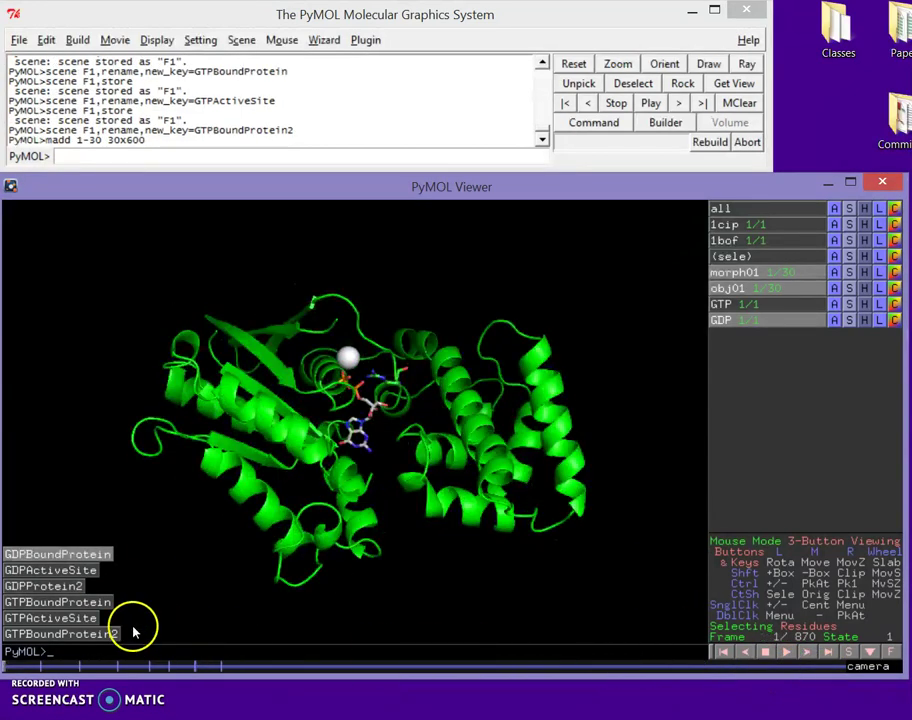
click(786, 652)
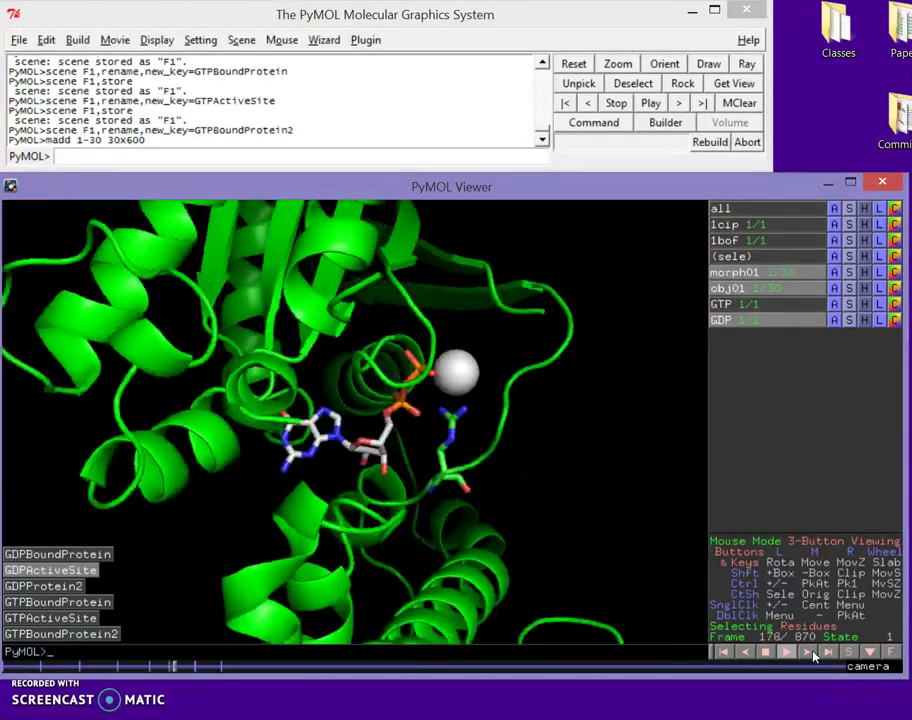
click(800, 658)
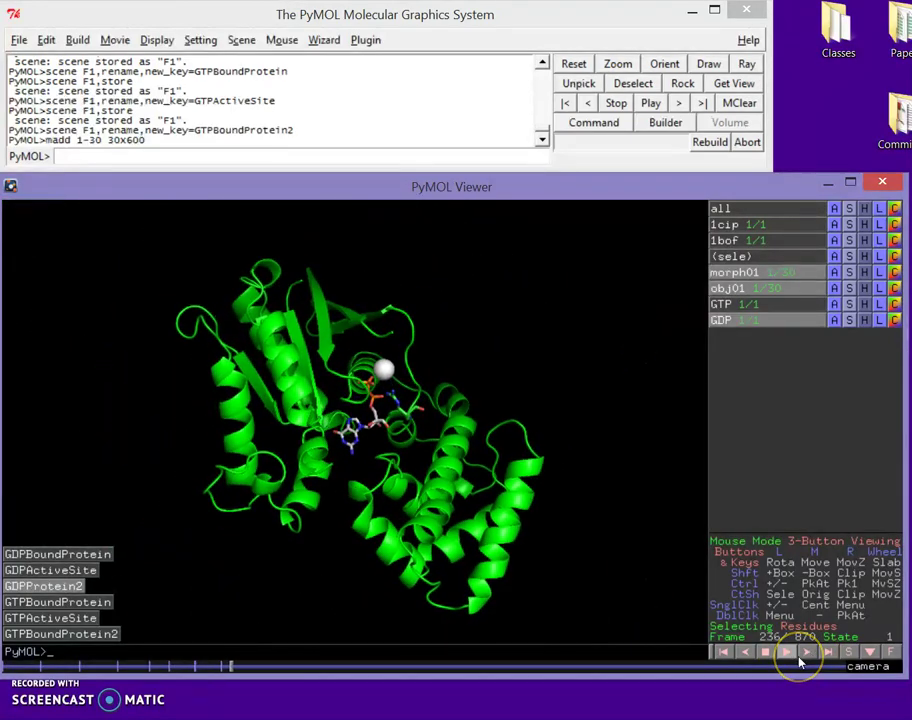
click(786, 652)
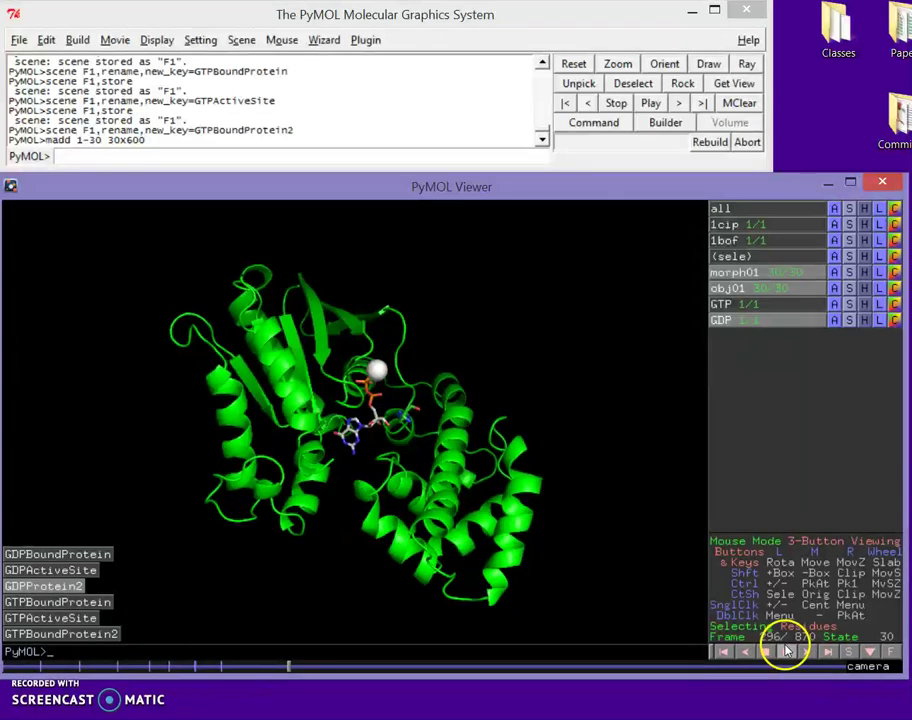
click(768, 652)
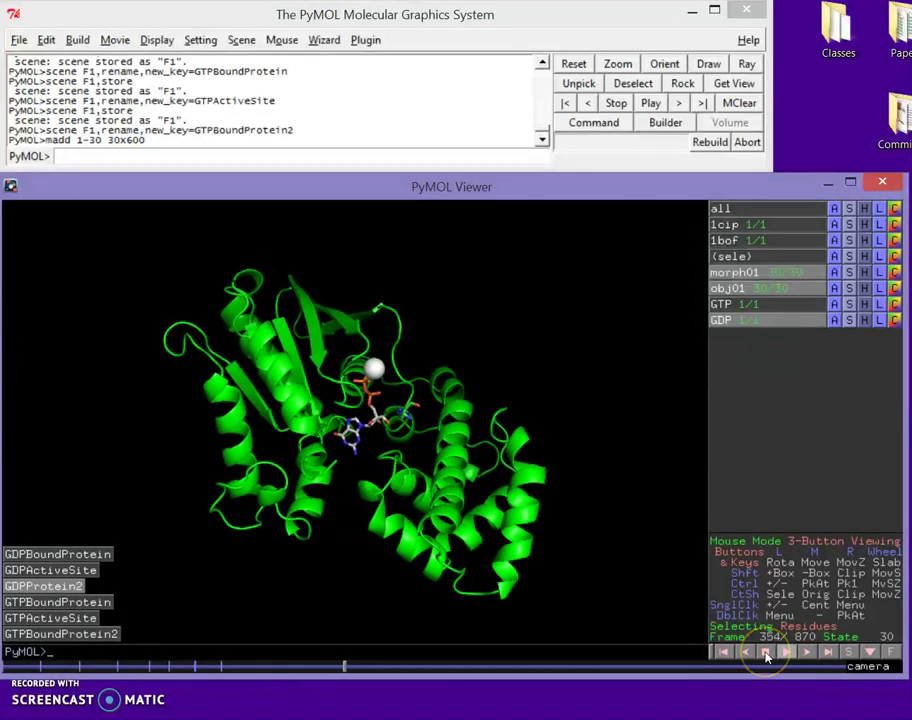
Step: Store the GTPBoundProtein scene as a camera key frame at frame 270, where the morph reaches state 30
drag(417, 663, 271, 674)
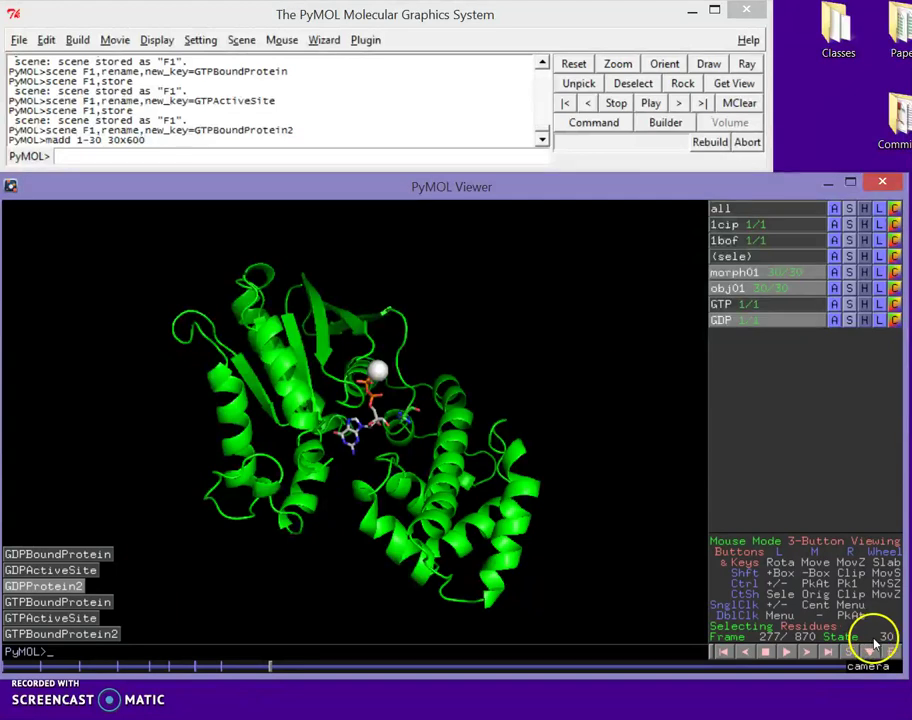
click(753, 651)
click(753, 652)
click(753, 651)
click(752, 652)
click(785, 652)
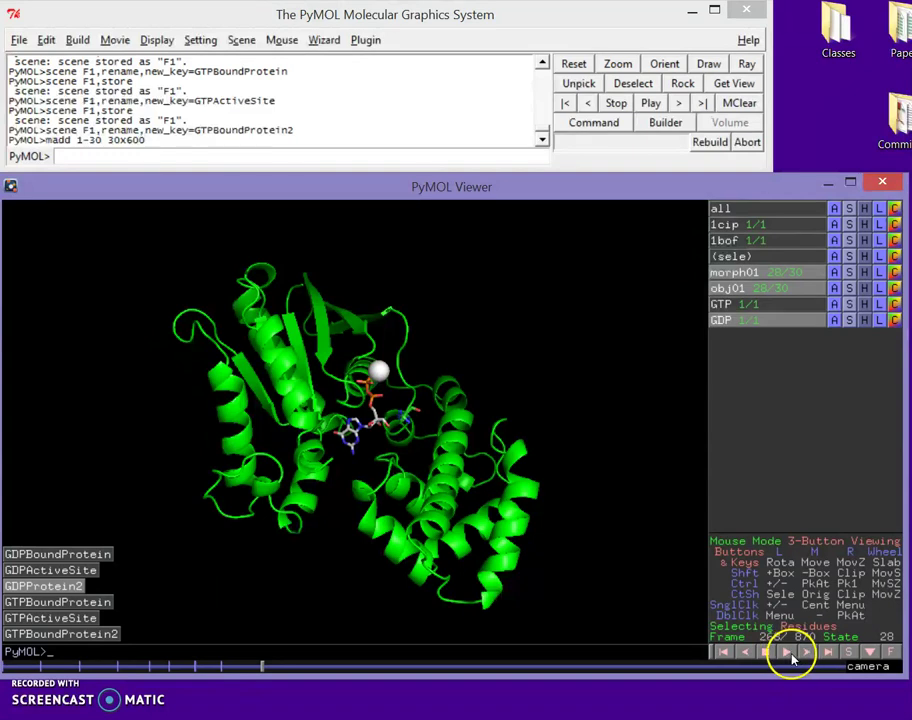
click(807, 653)
click(810, 653)
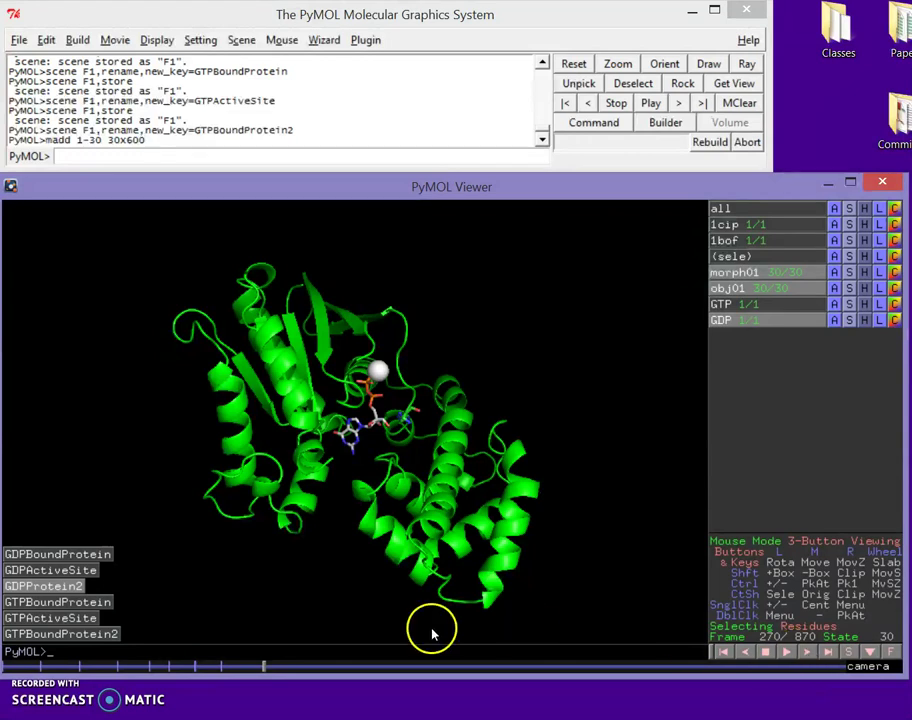
right_click(265, 668)
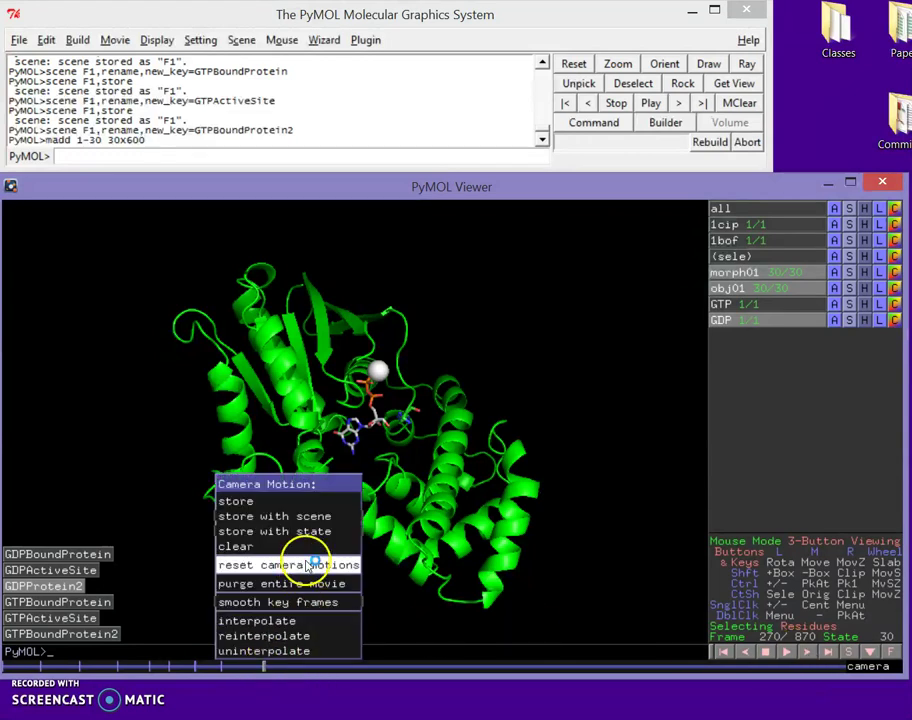
mouse_move(312, 518)
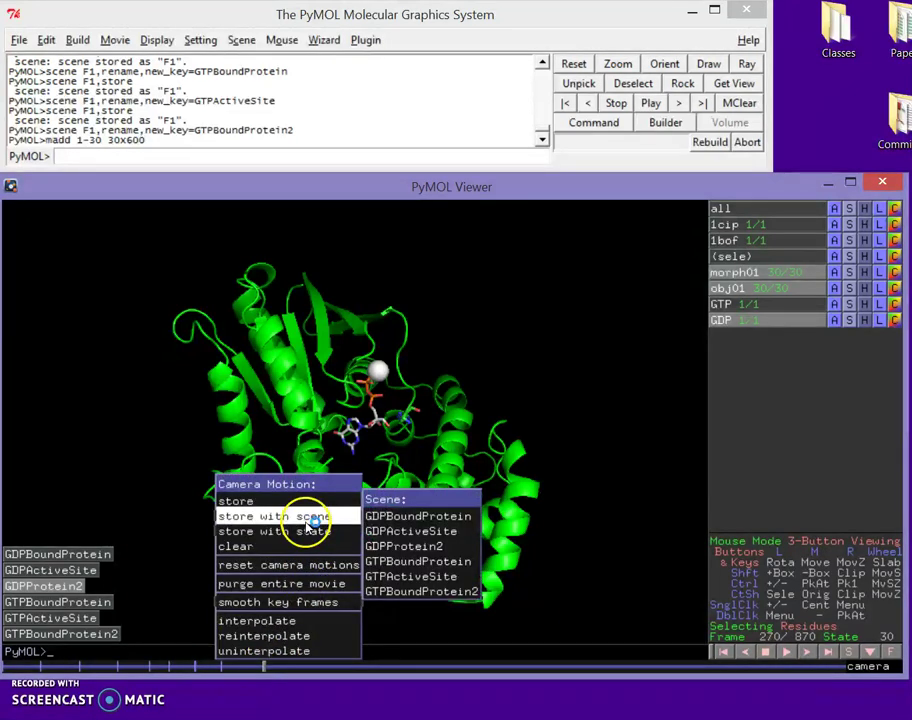
click(452, 562)
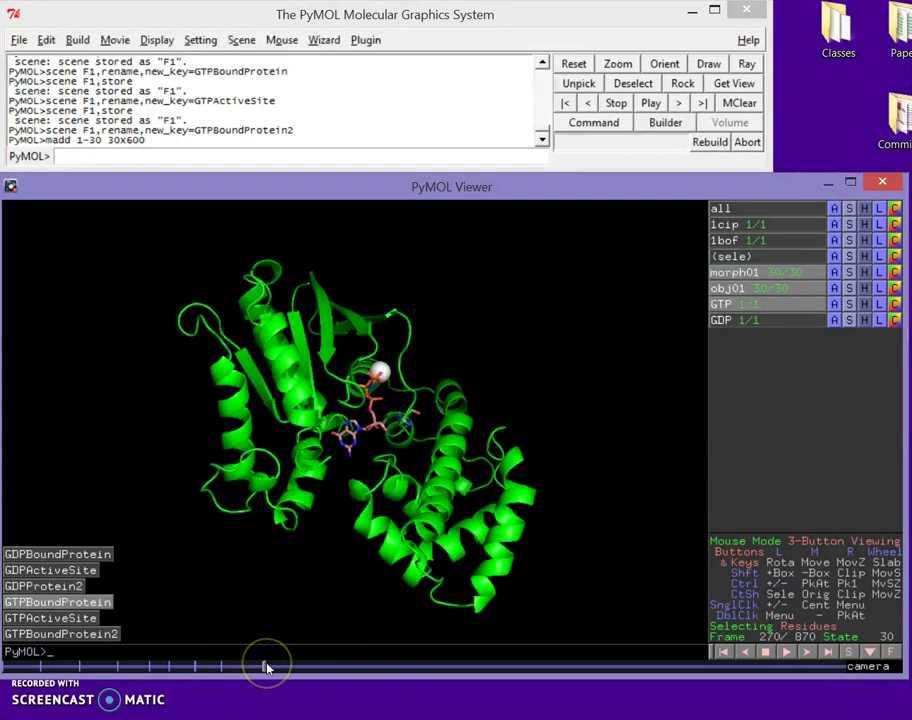
Step: Copy the GTPBoundProtein key frame to about frame 325 to hold the view, and move the playhead to frame 331
drag(267, 668, 362, 665)
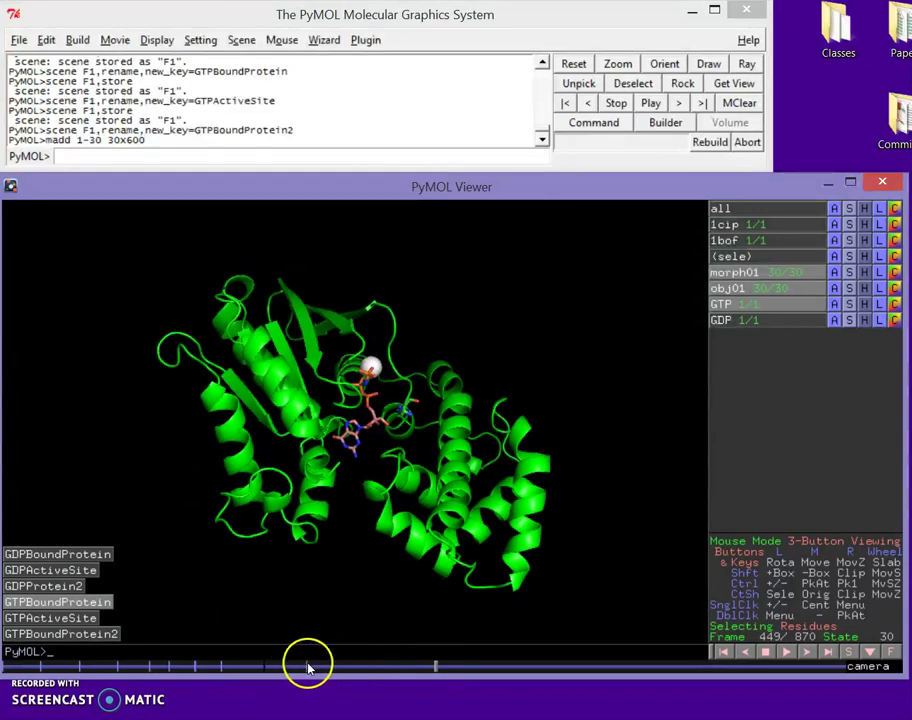
click(443, 668)
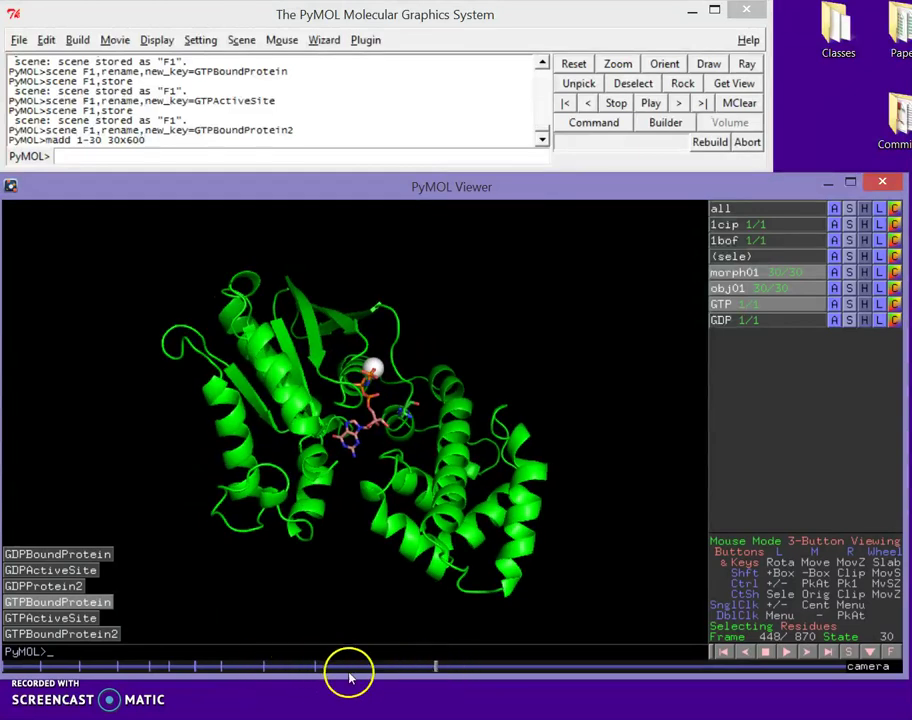
drag(436, 667, 322, 682)
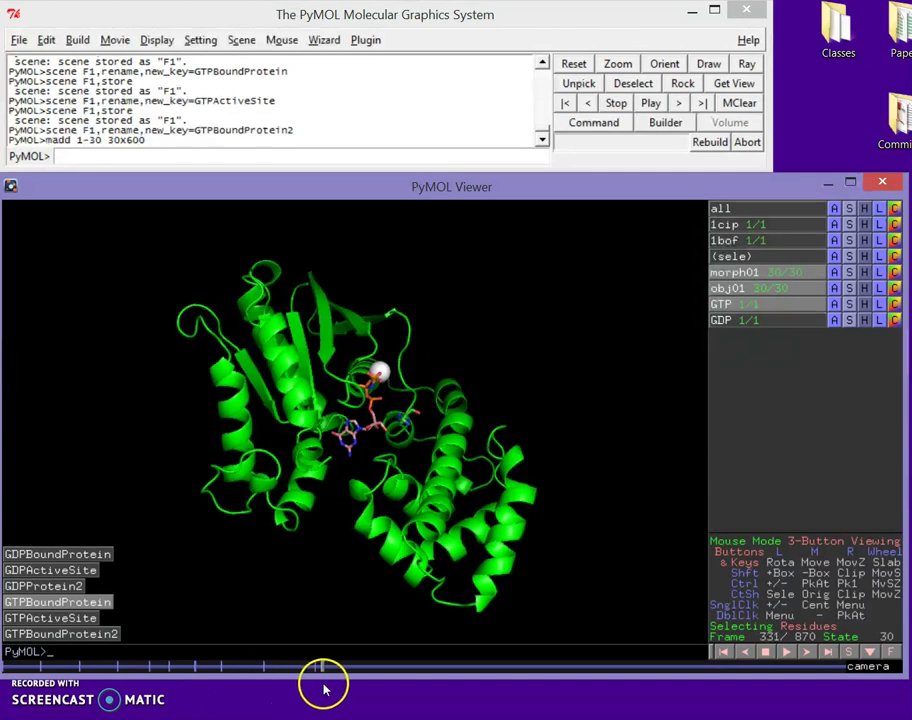